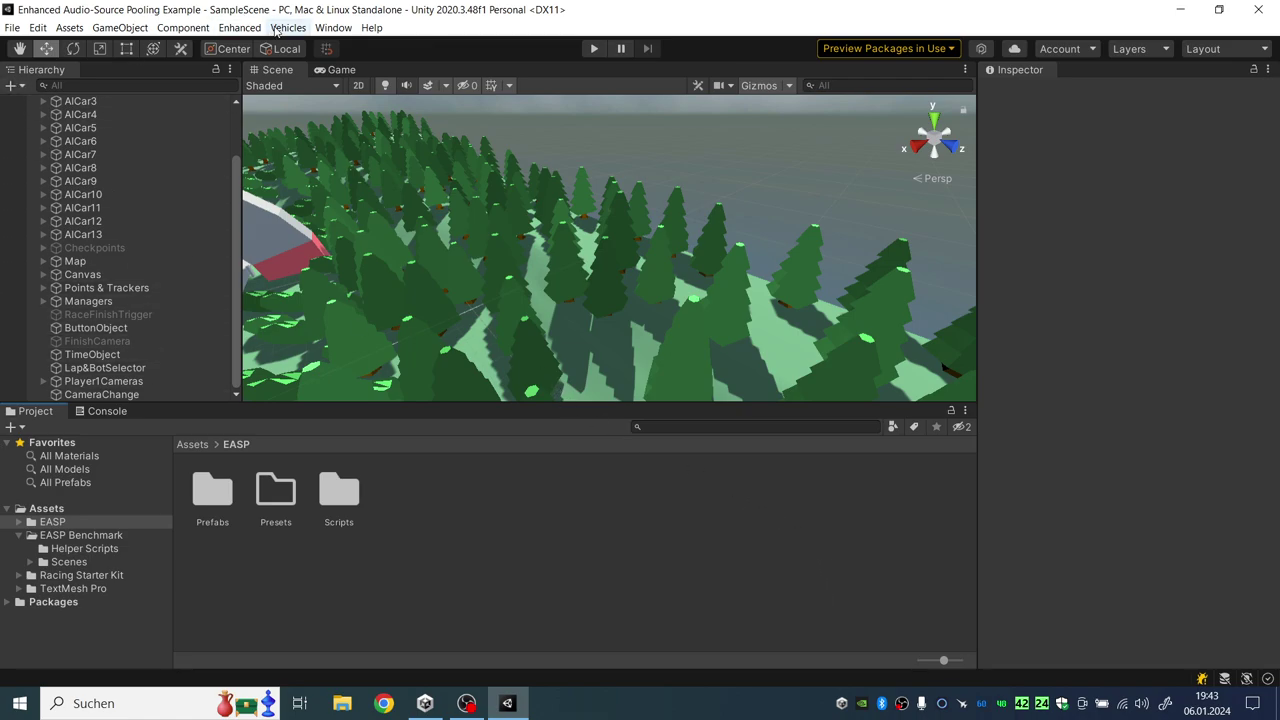
Open the Enhanced Audio Source Pool Setup window and dock it beside the Project panel
left_click(239, 27)
mouse_move(260, 46)
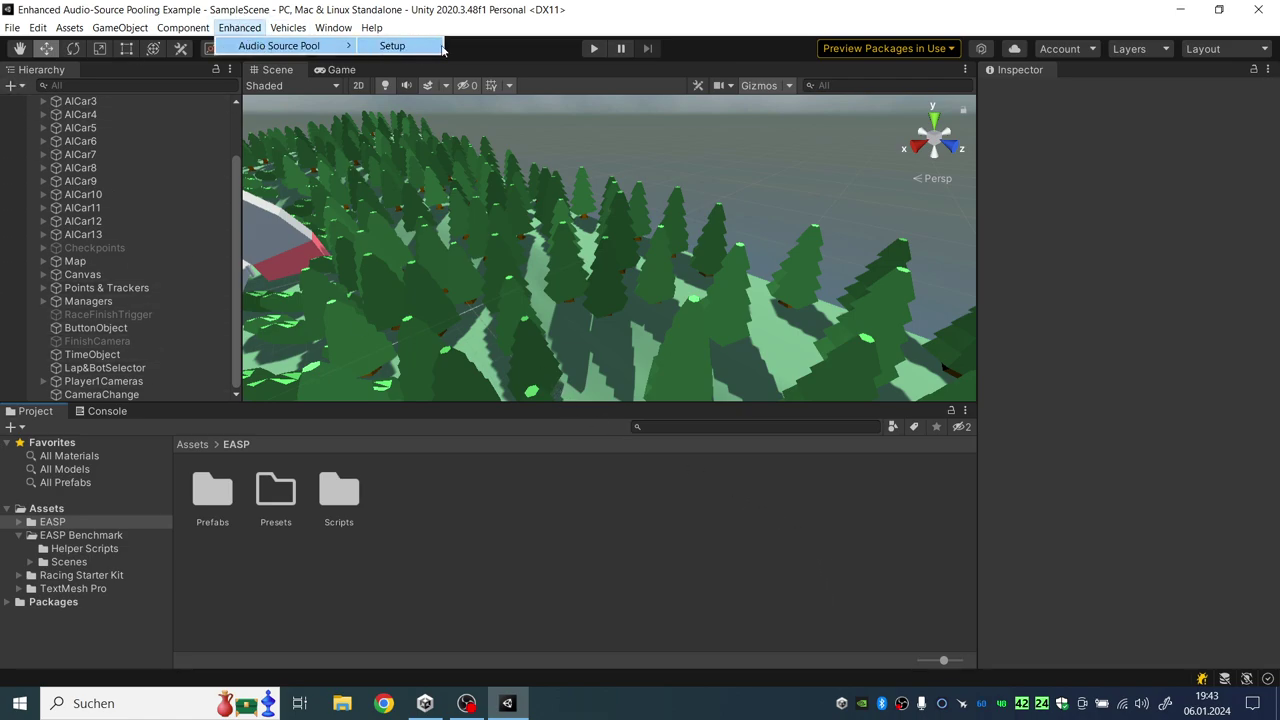
left_click(415, 44)
left_click_drag(788, 438, 488, 420)
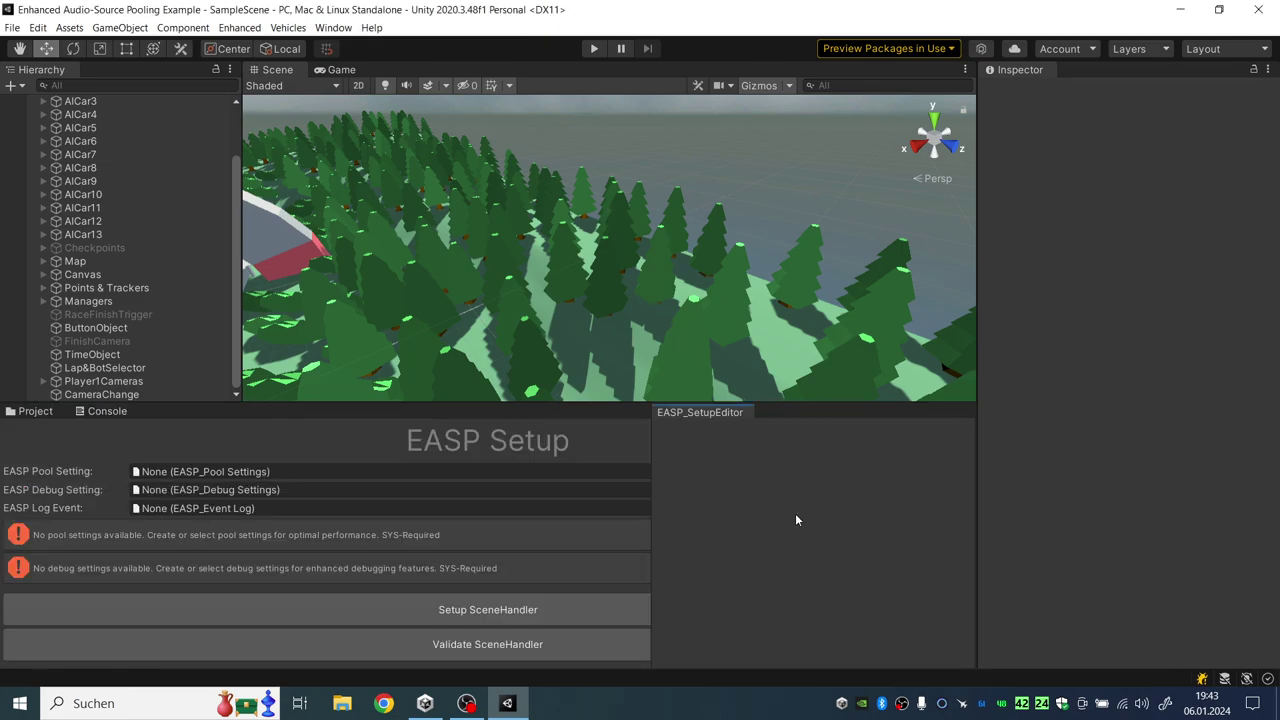
left_click_drag(260, 427, 795, 513)
Create pool settings with the Audio Source prefab and default 2D and 3D presets
left_click(948, 478)
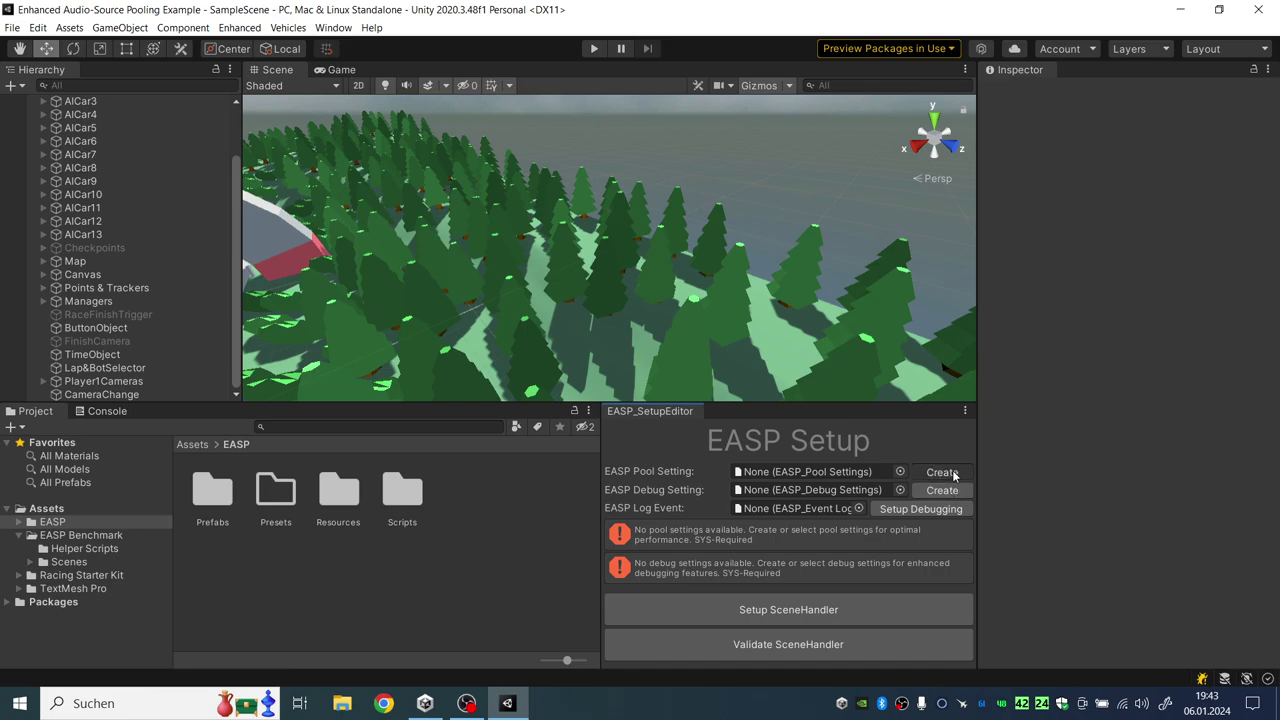
left_click(532, 243)
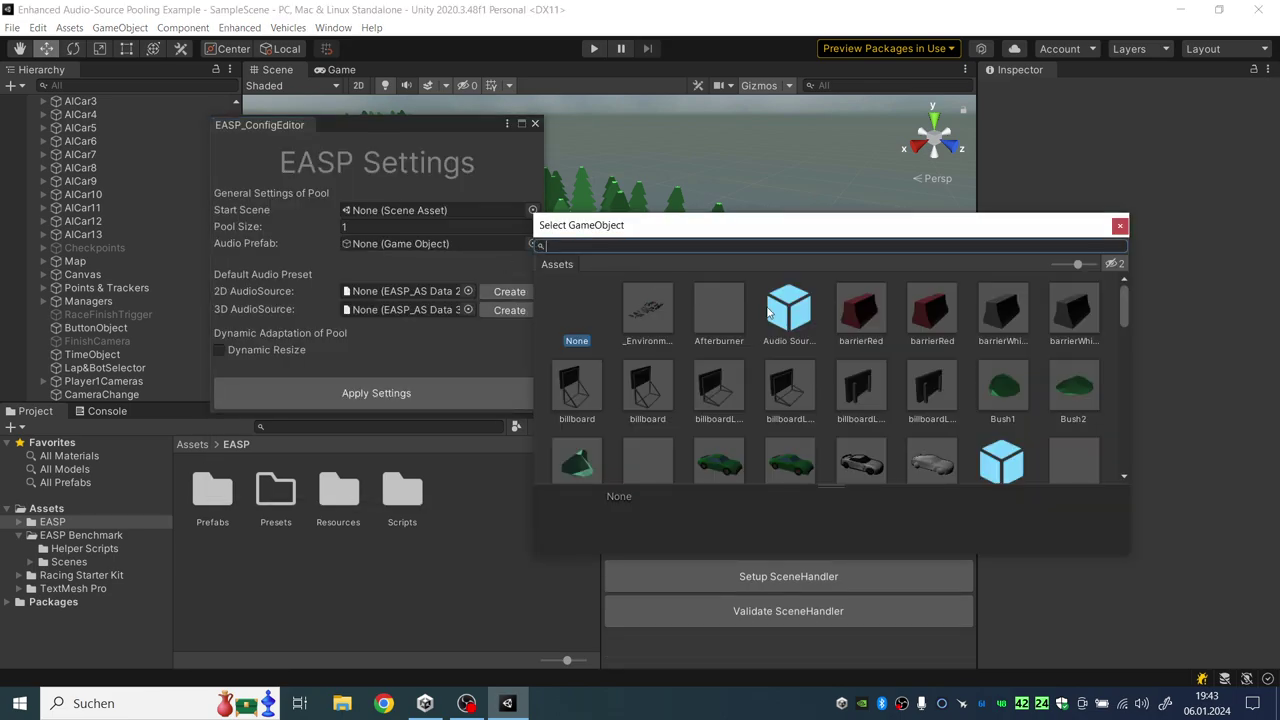
double_click(781, 313)
left_click(511, 290)
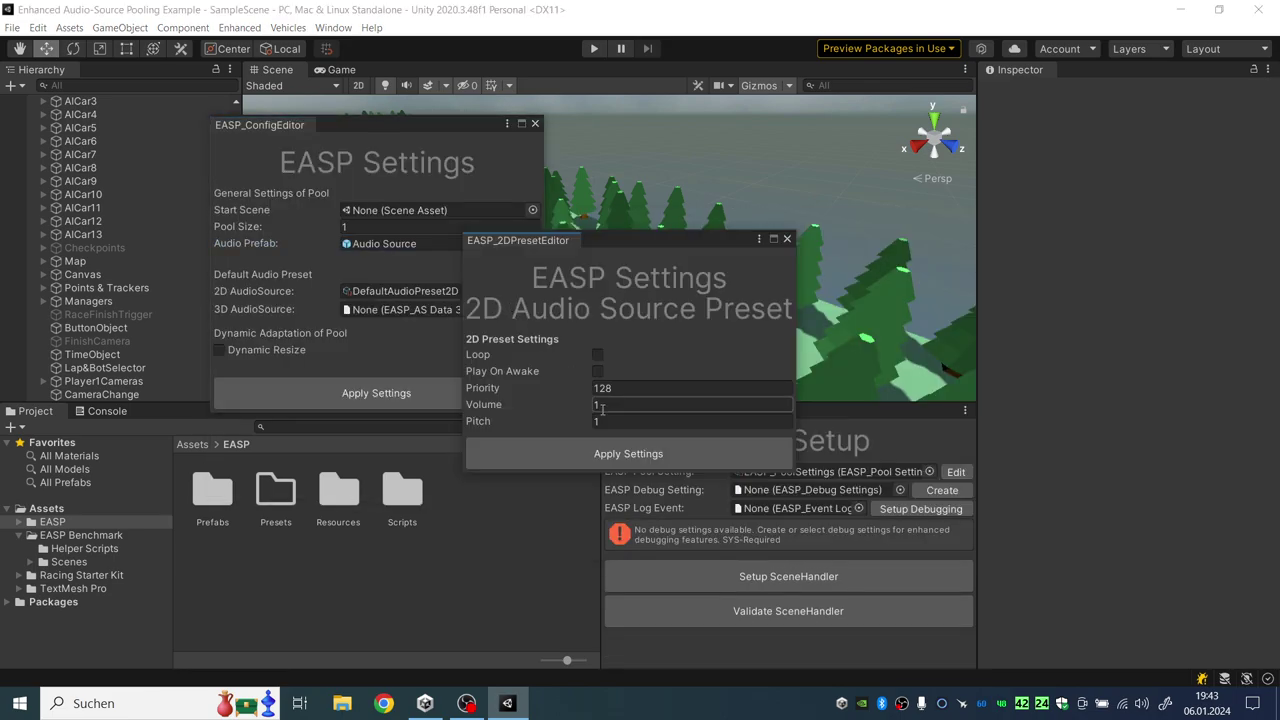
left_click(600, 371)
left_click(515, 314)
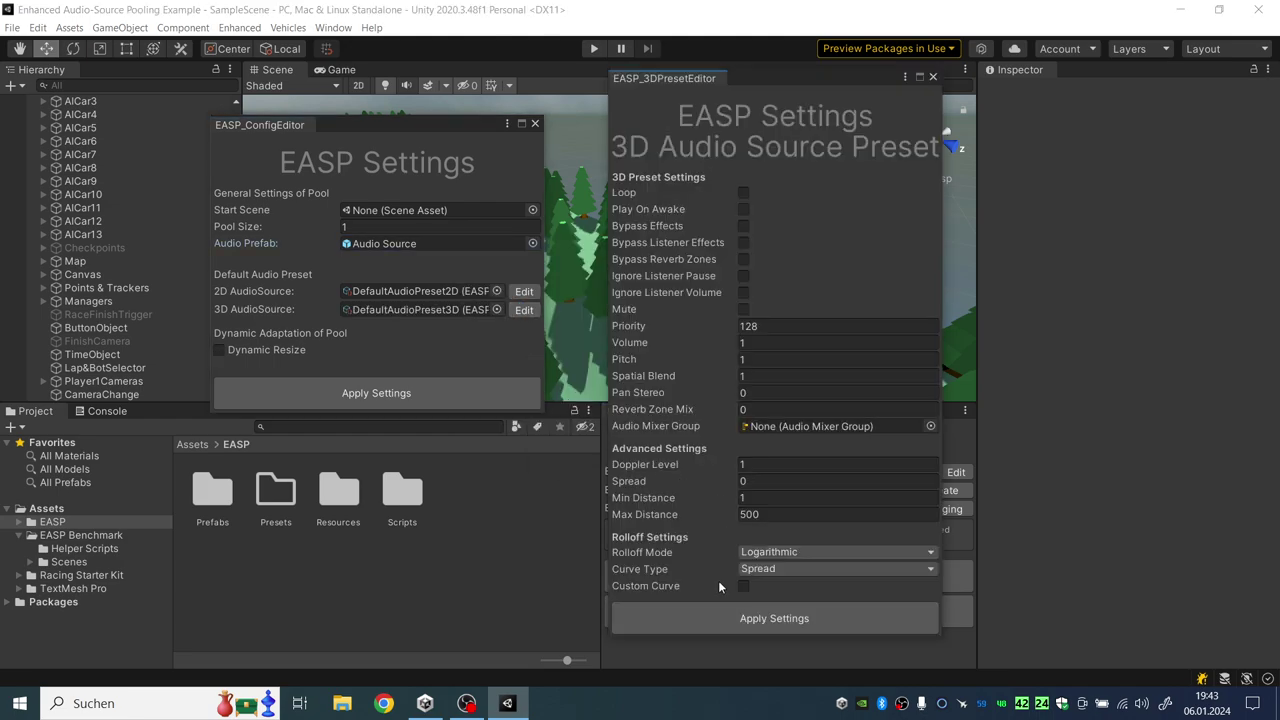
left_click(716, 618)
Enable Dynamic Resize with Check Interval 10 and Pool Size 15, then apply and validate
left_click(219, 349)
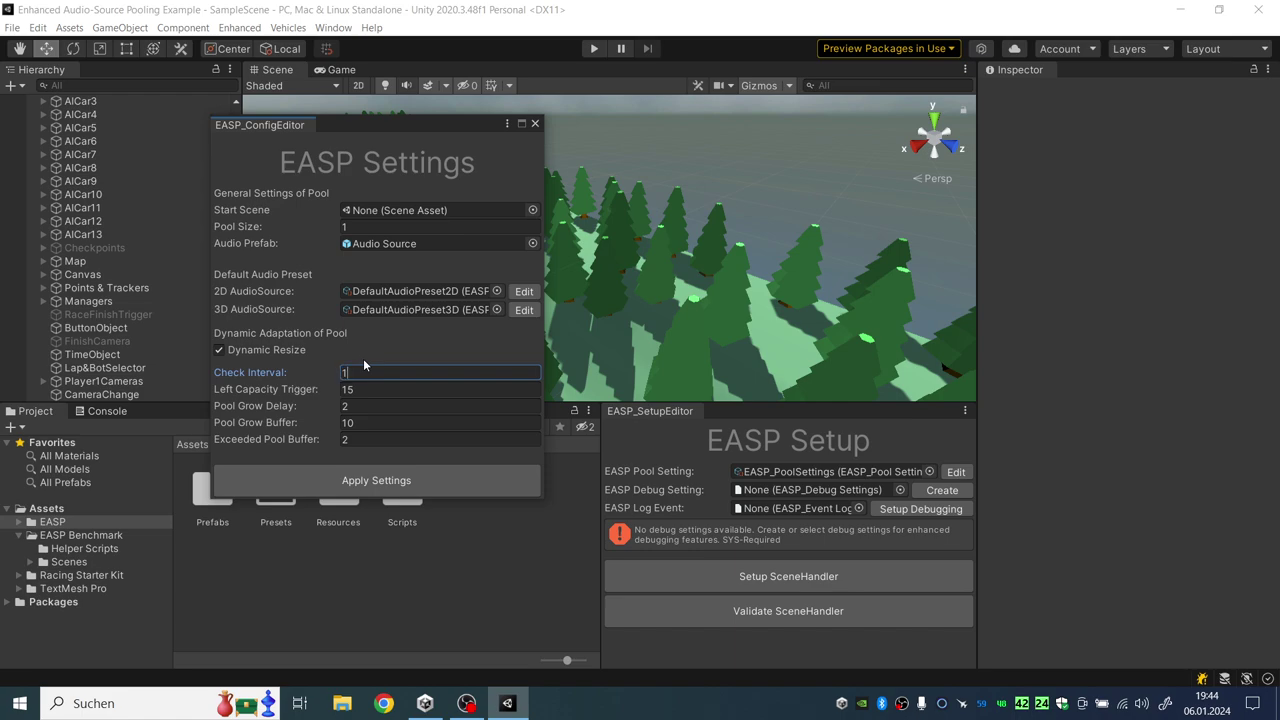
type("0")
left_click(461, 227)
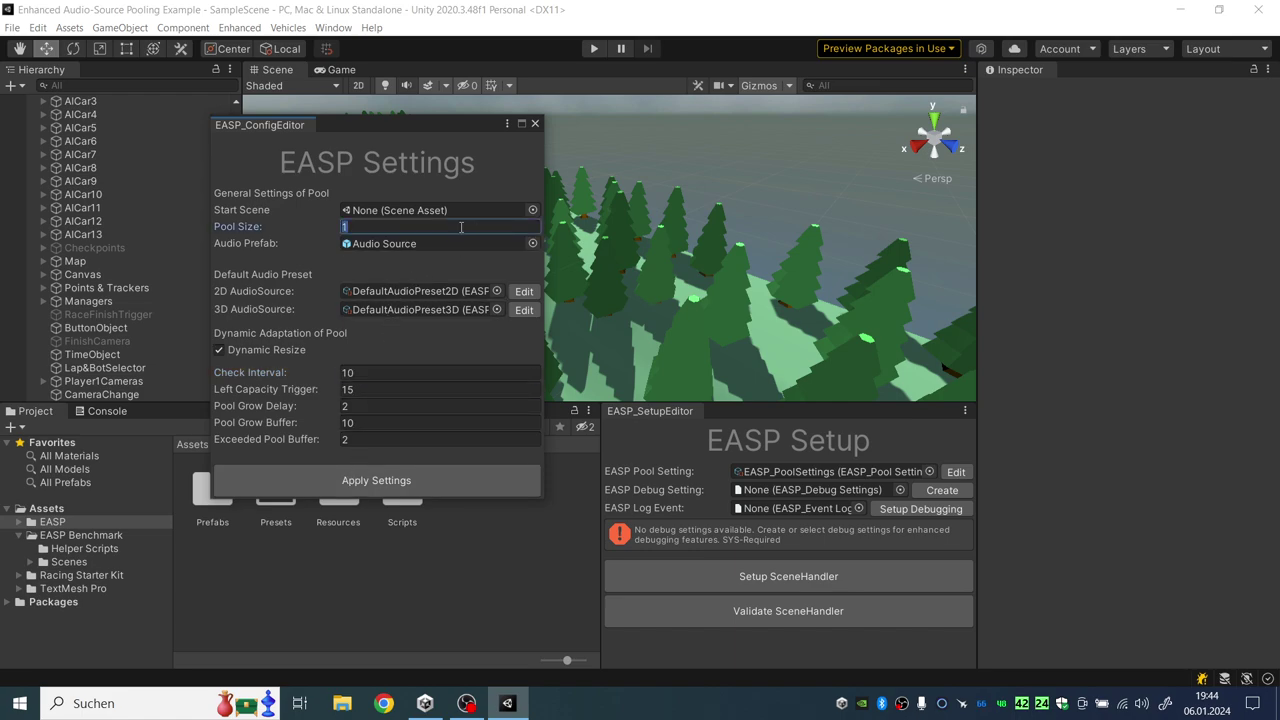
type("5")
left_click(393, 479)
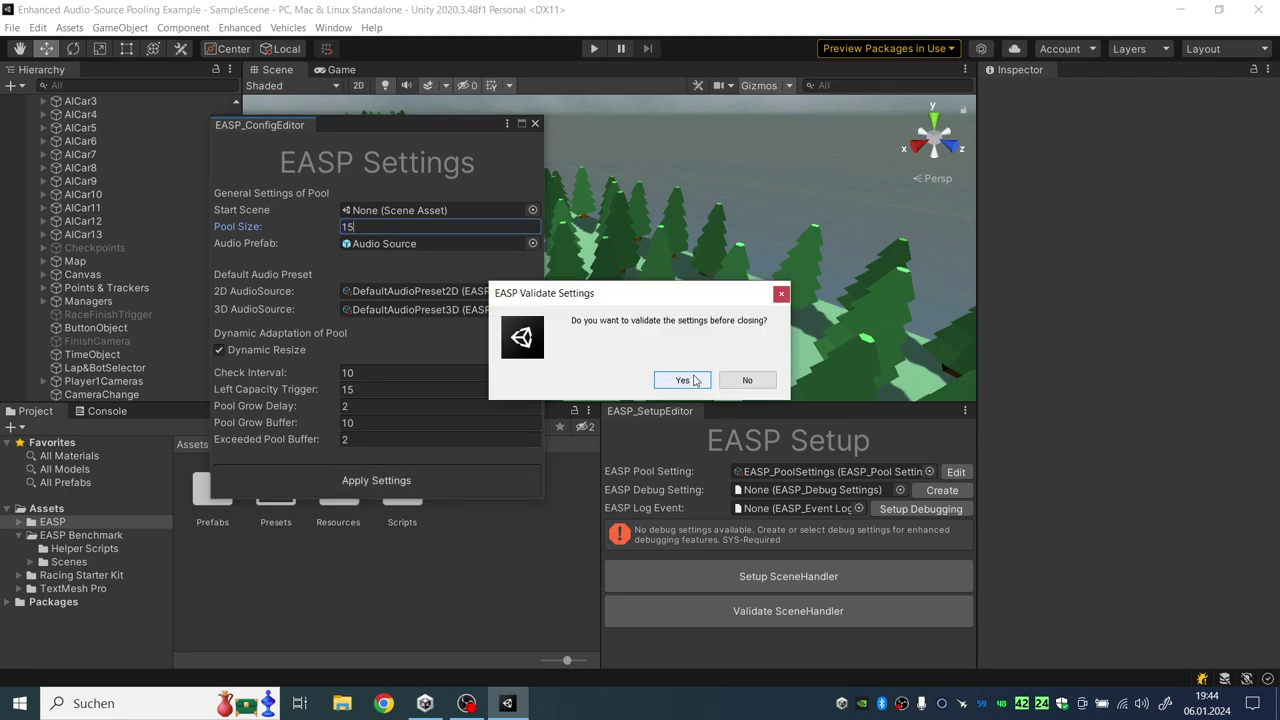
left_click(694, 380)
left_click(850, 570)
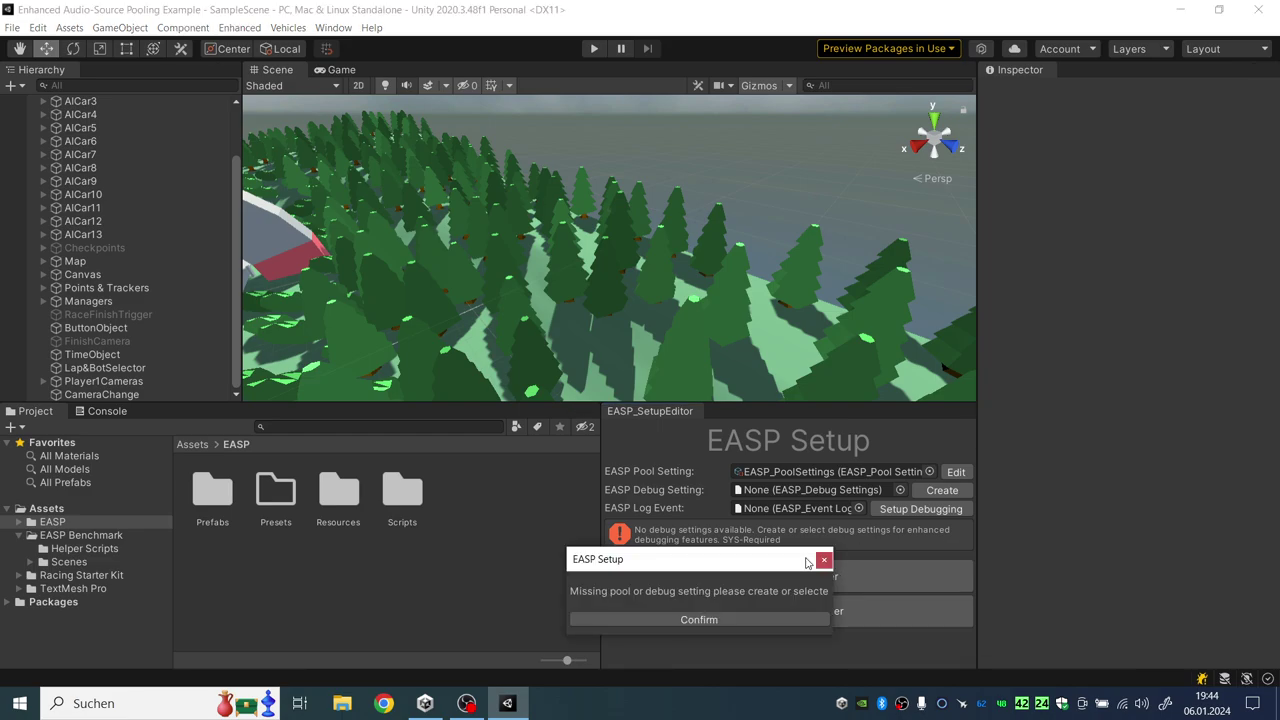
left_click(730, 617)
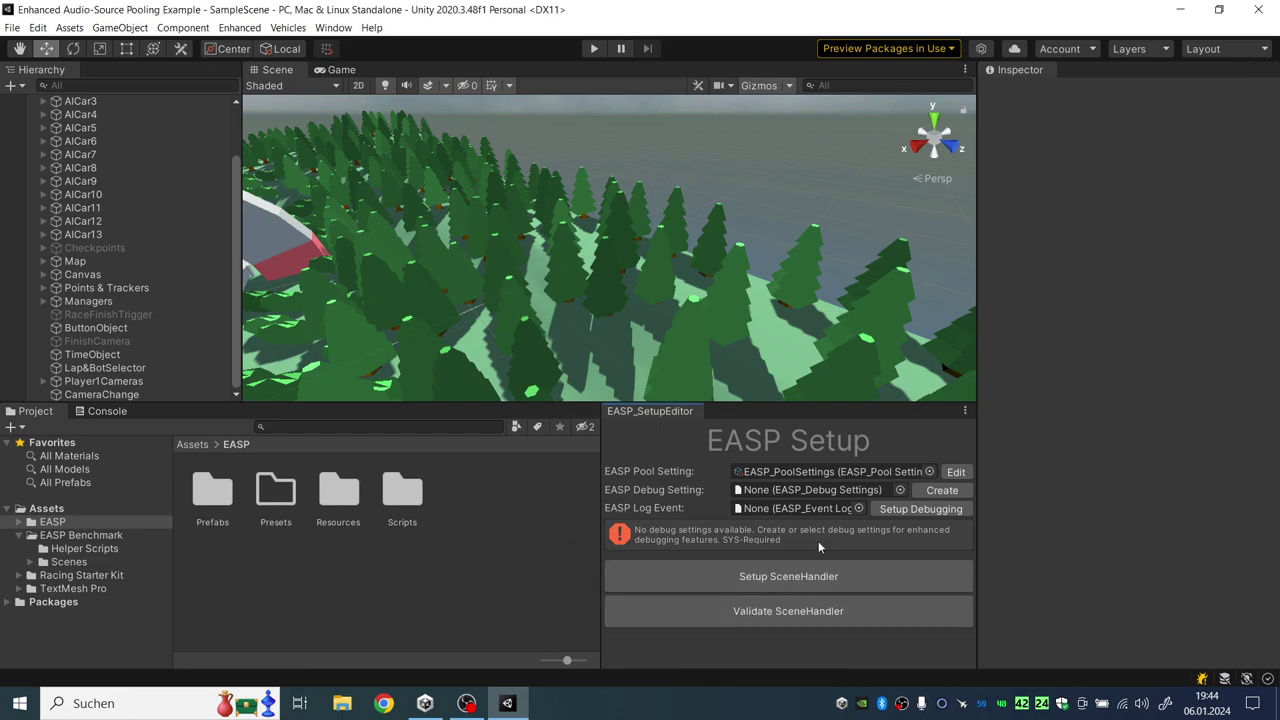
Create and apply debug settings, then set up the scene handler for SampleScene
left_click(942, 490)
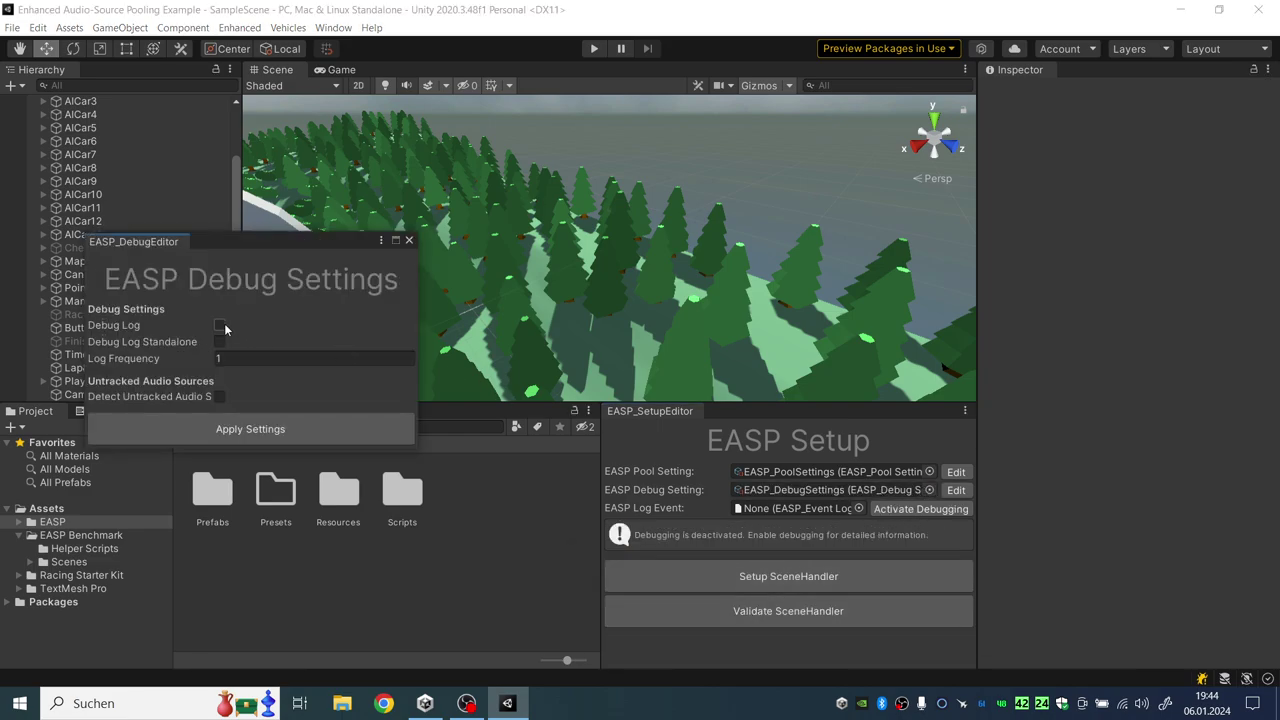
left_click(250, 428)
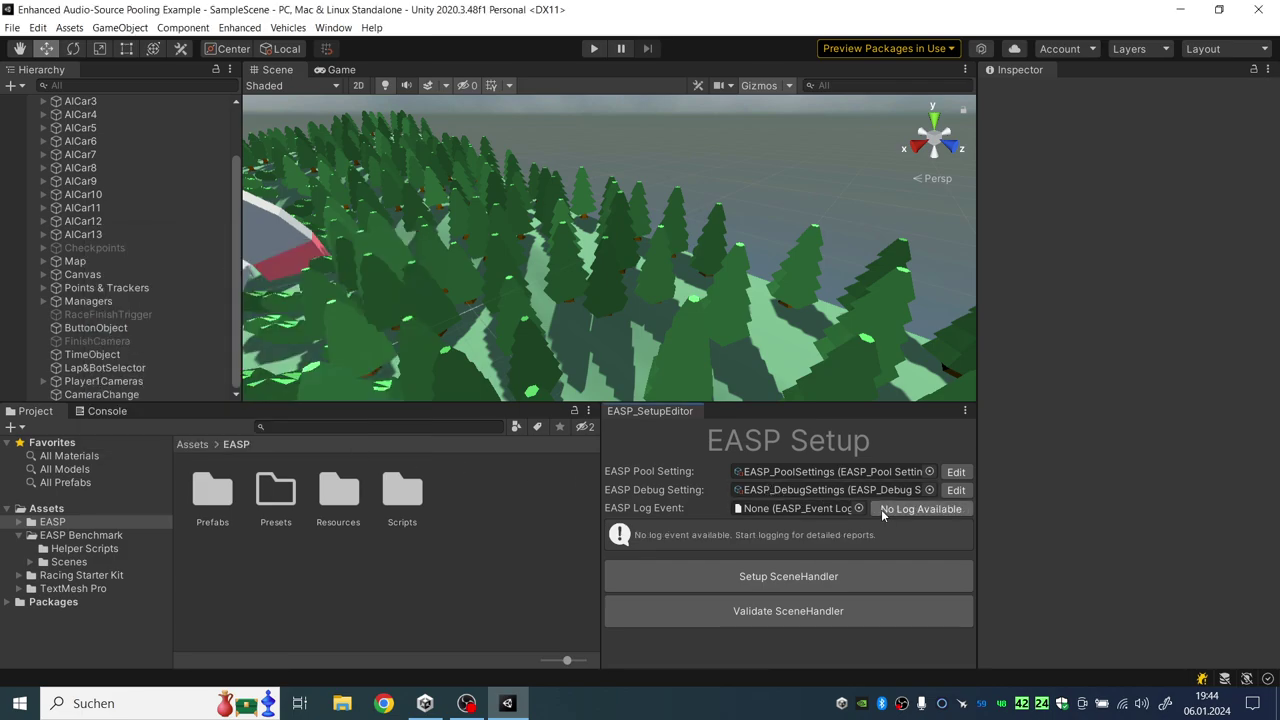
left_click(789, 576)
type("SampleScen")
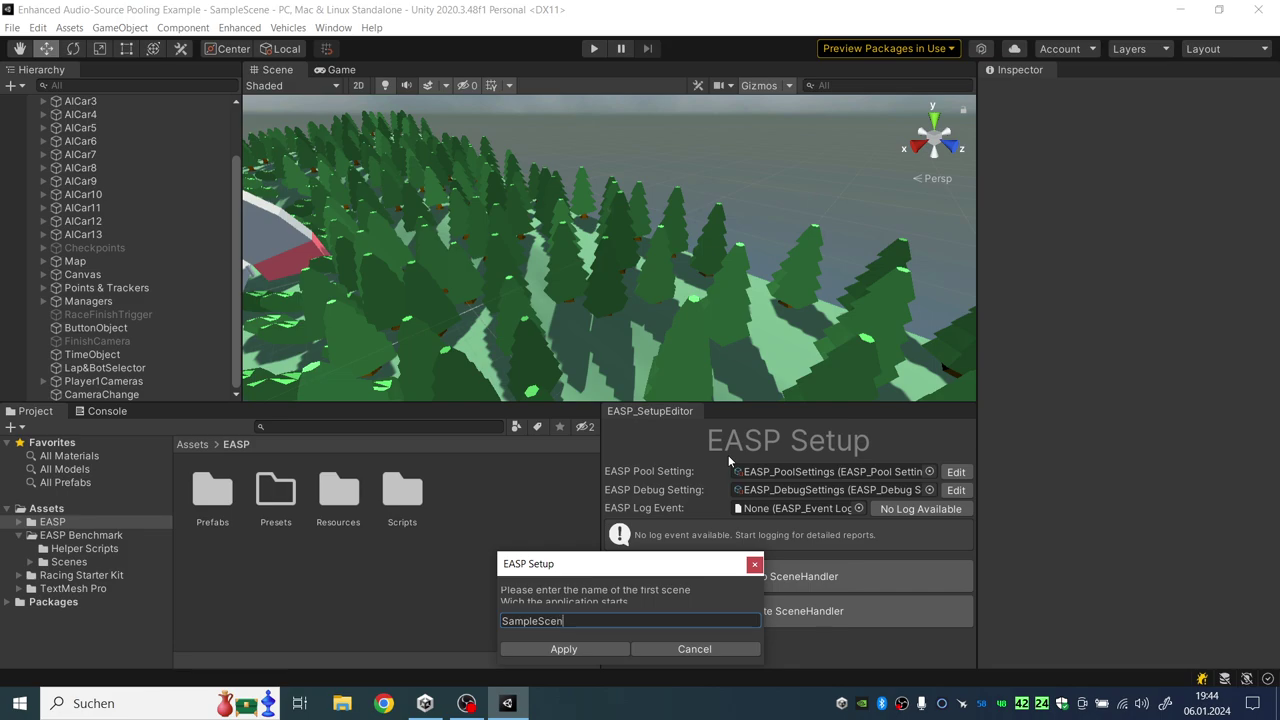
type("e")
left_click(598, 647)
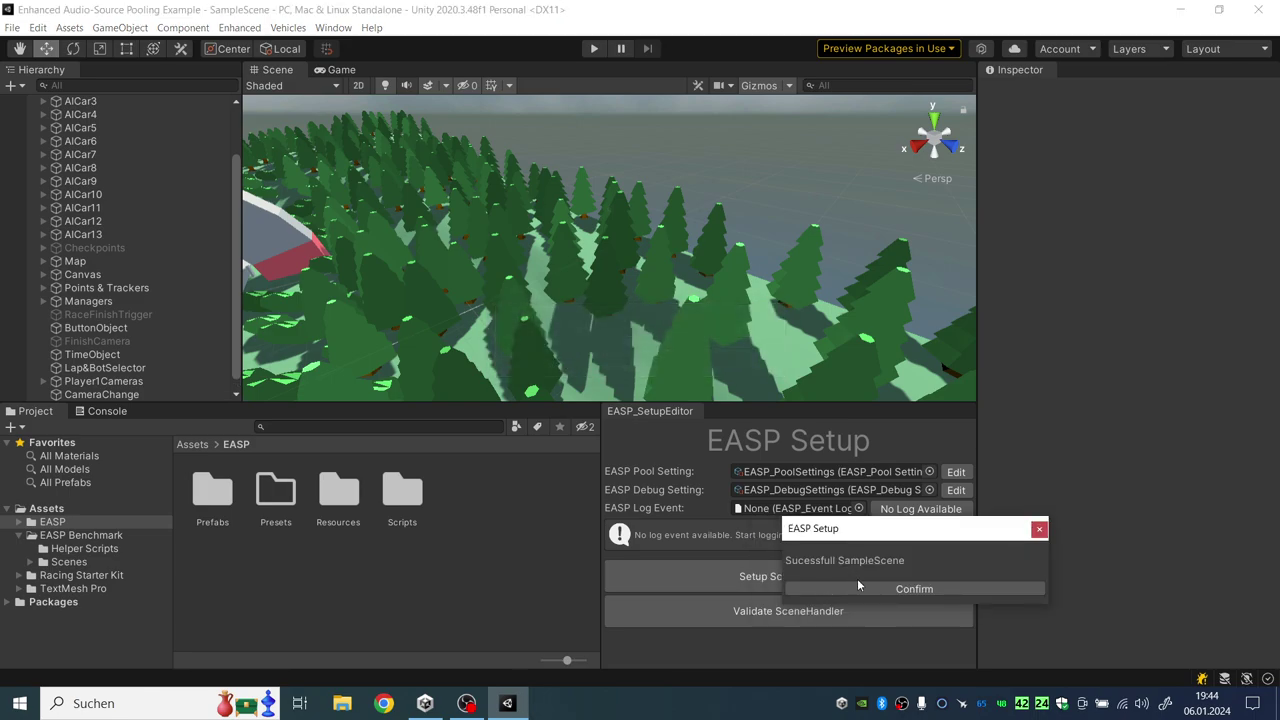
left_click(858, 588)
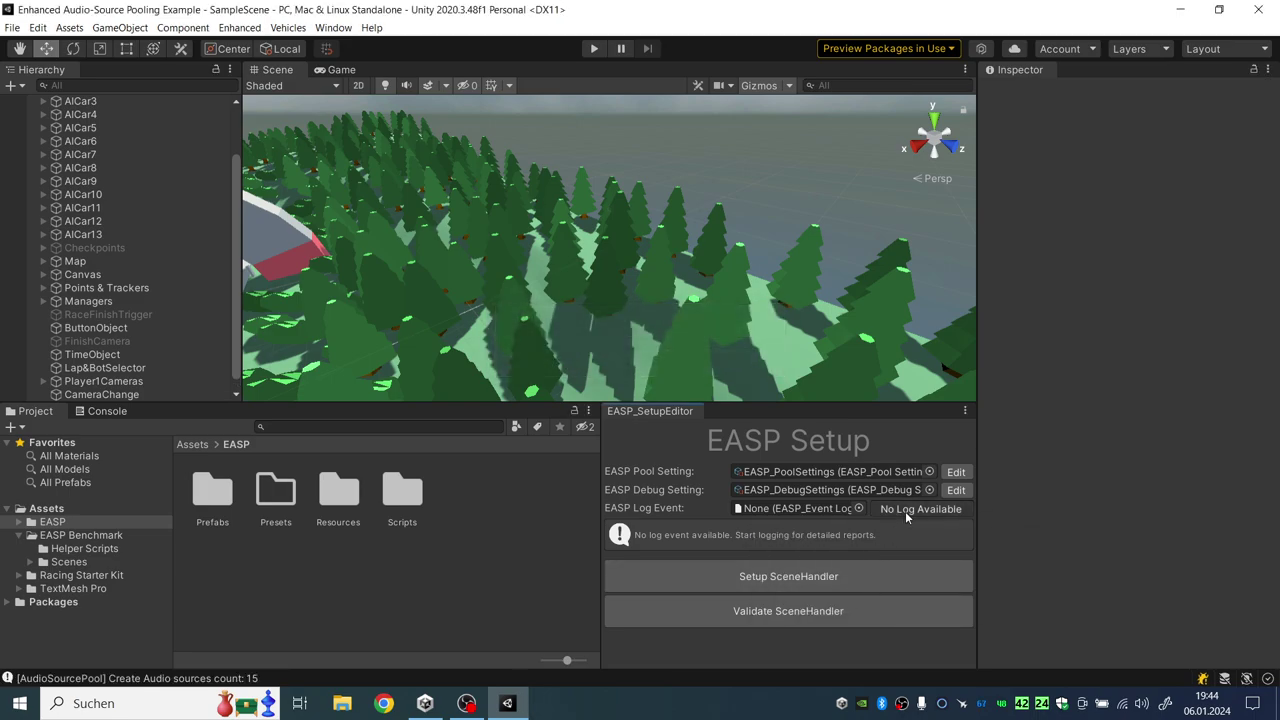
Play SampleScene with the Console visible, start the race and dismiss the low-battery warning
left_click(594, 48)
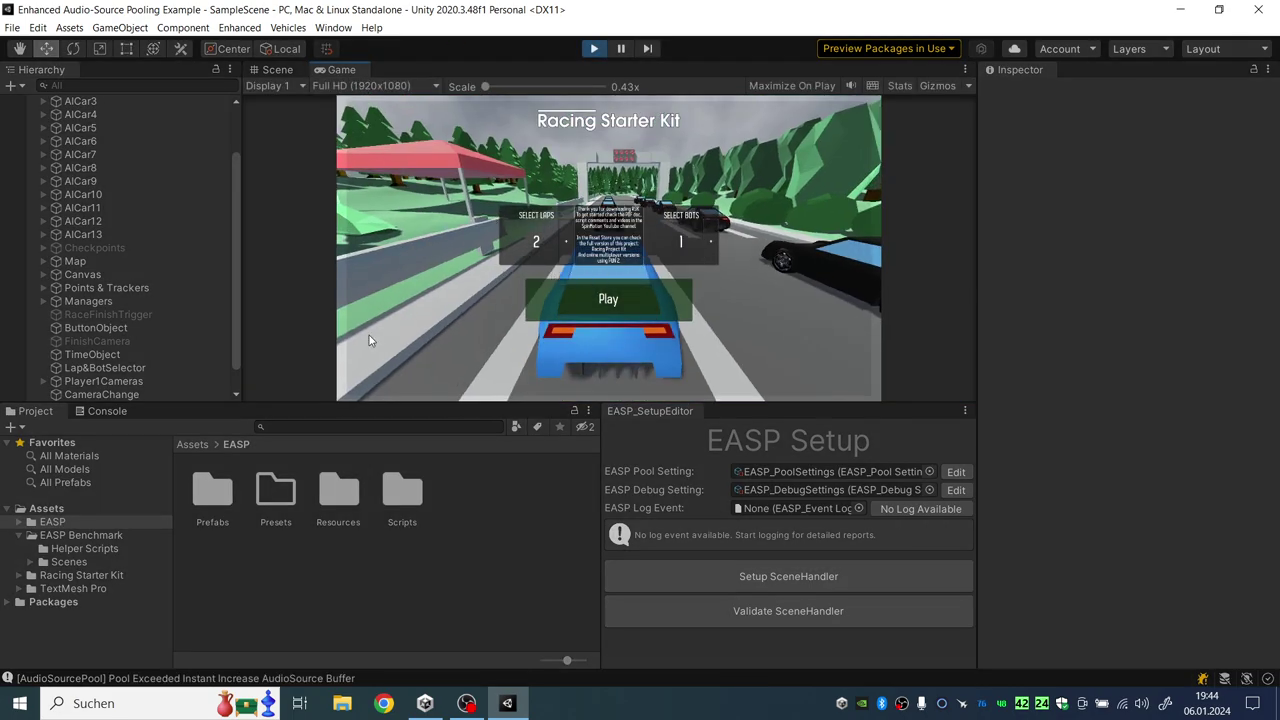
key("ctrl+shift+c")
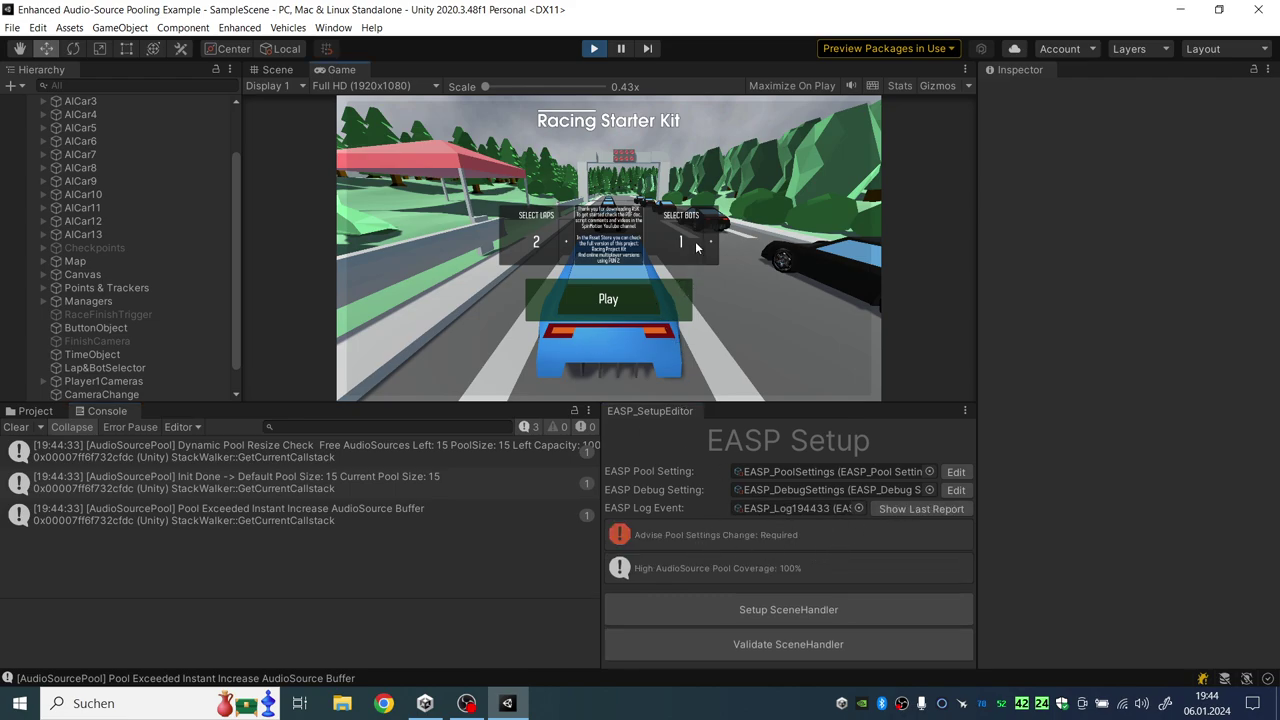
left_click(668, 285)
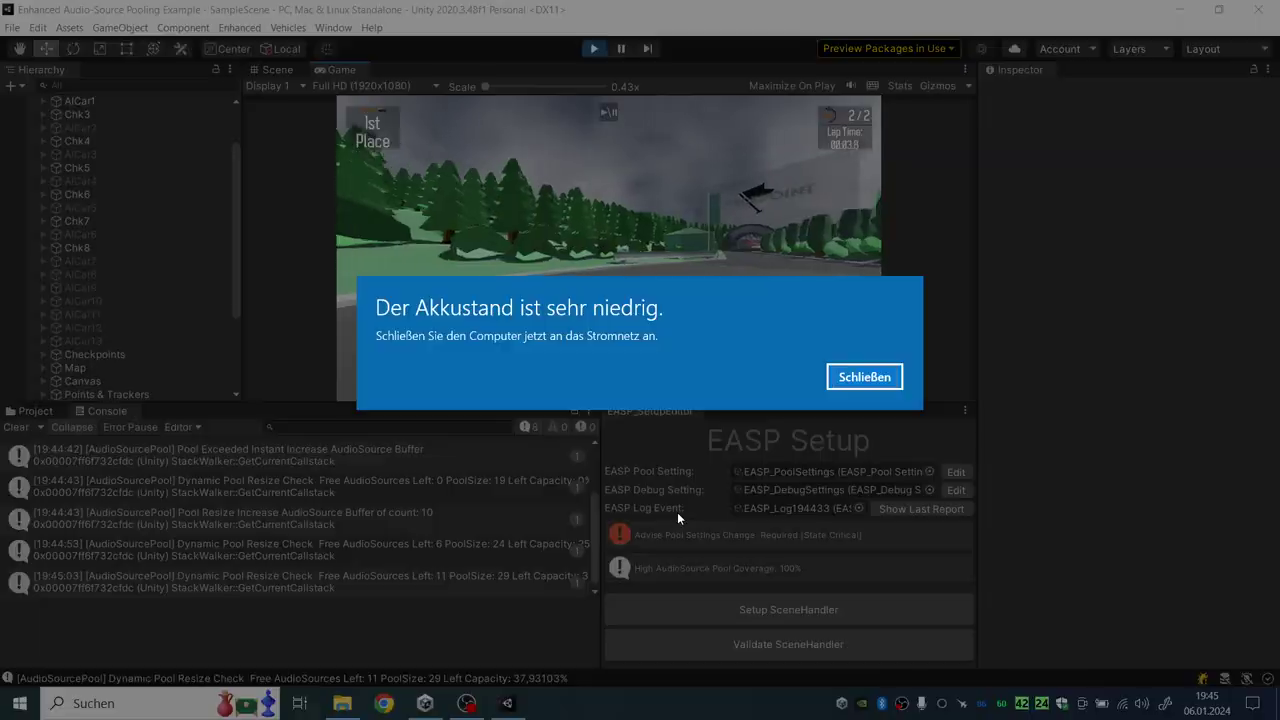
left_click(864, 377)
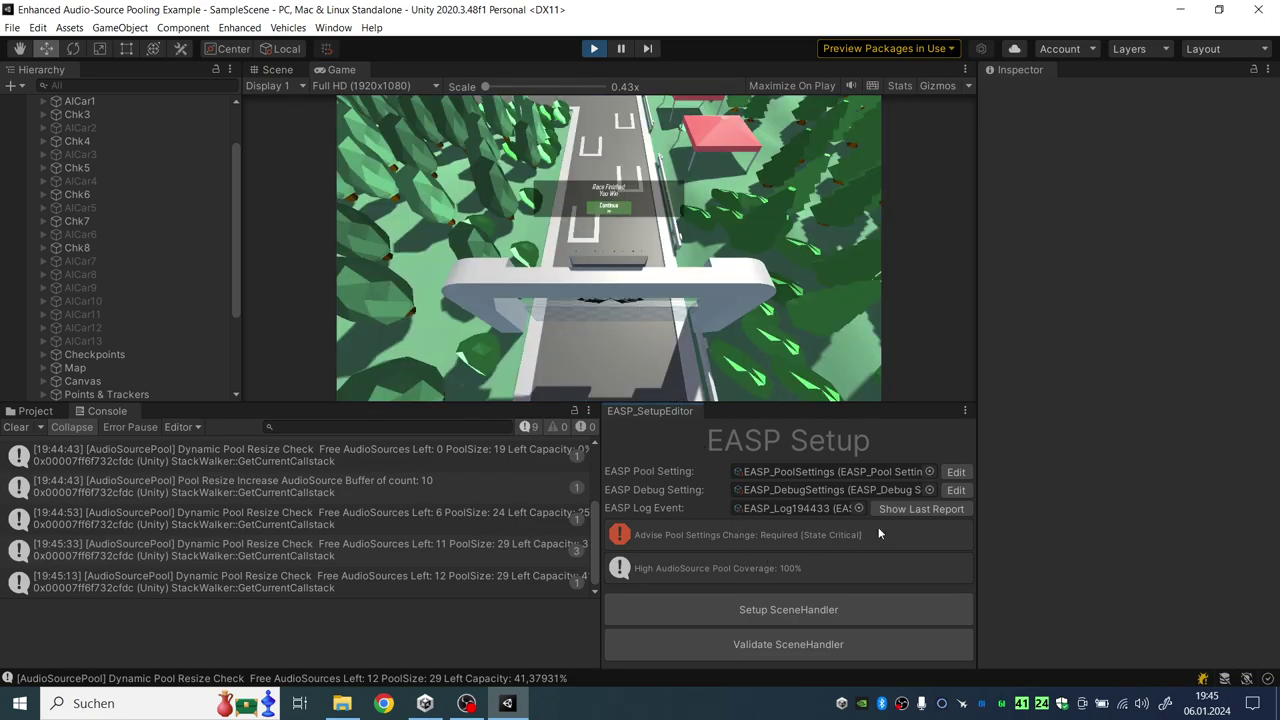
left_click(914, 511)
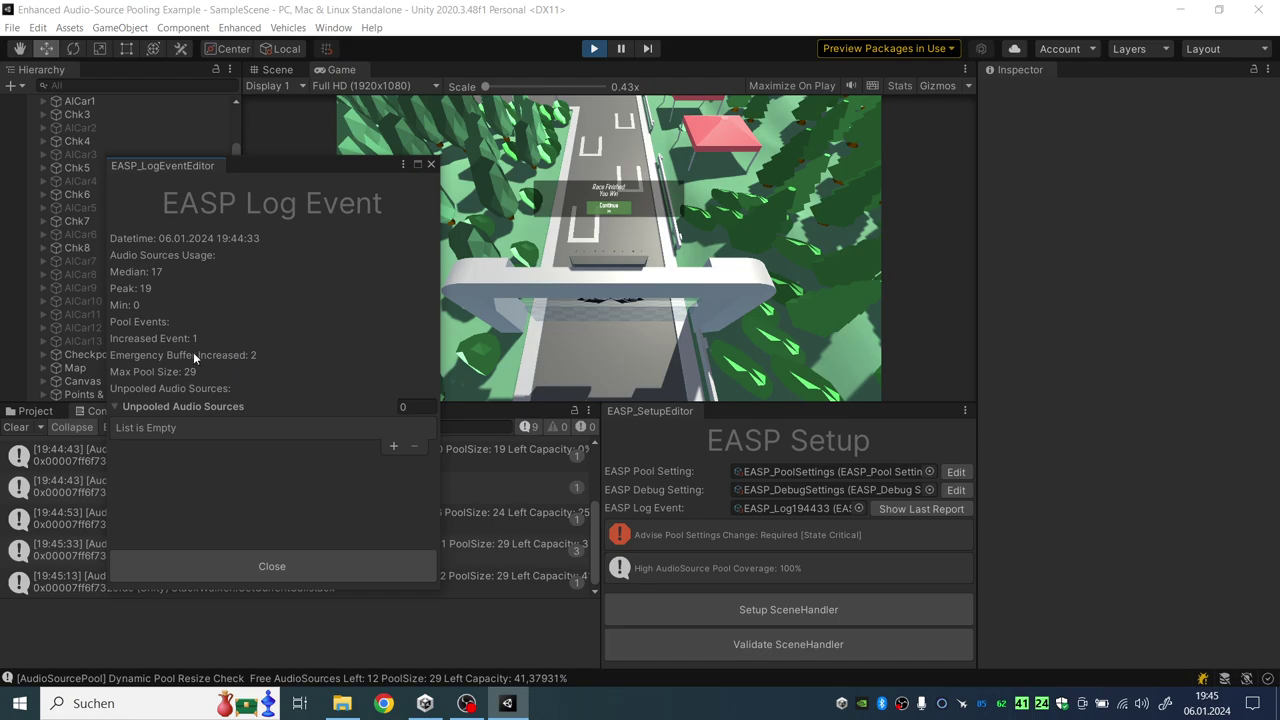
left_click(147, 560)
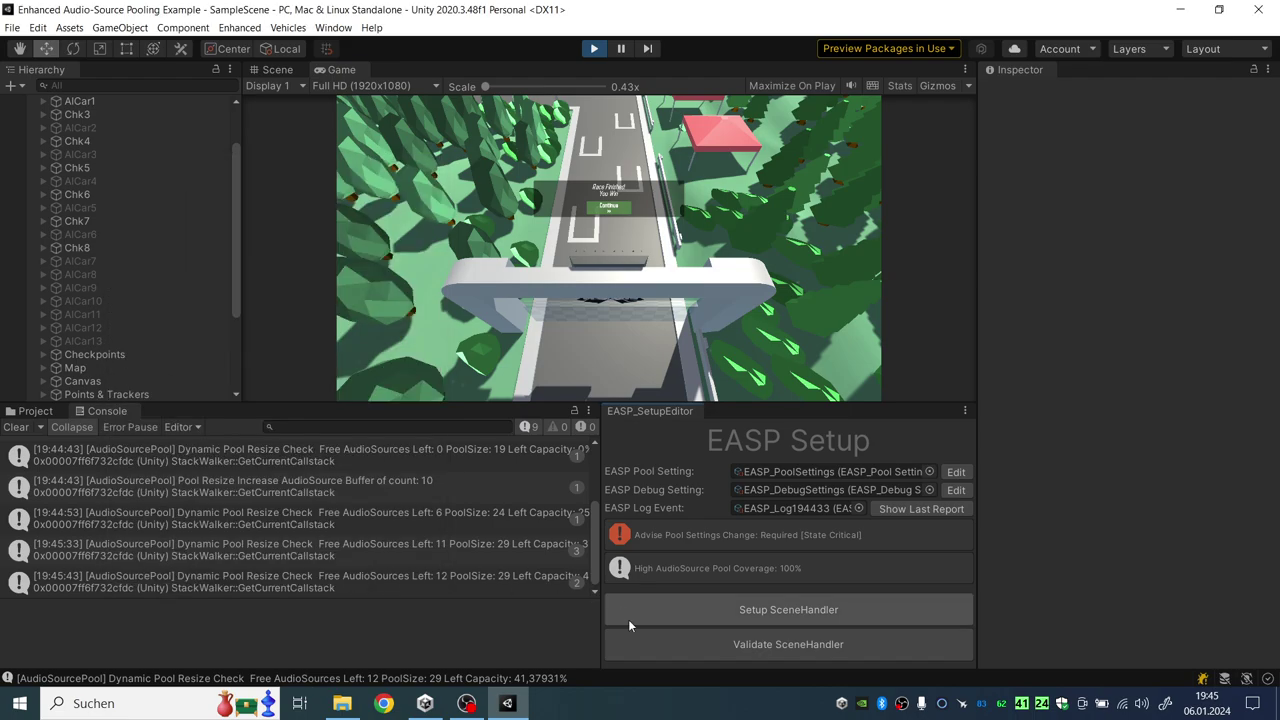
Stop play mode and apply Pool Size 30, Pool Grow Delay 0.25, Left Capacity Trigger 20 with validation
left_click(596, 49)
left_click(956, 472)
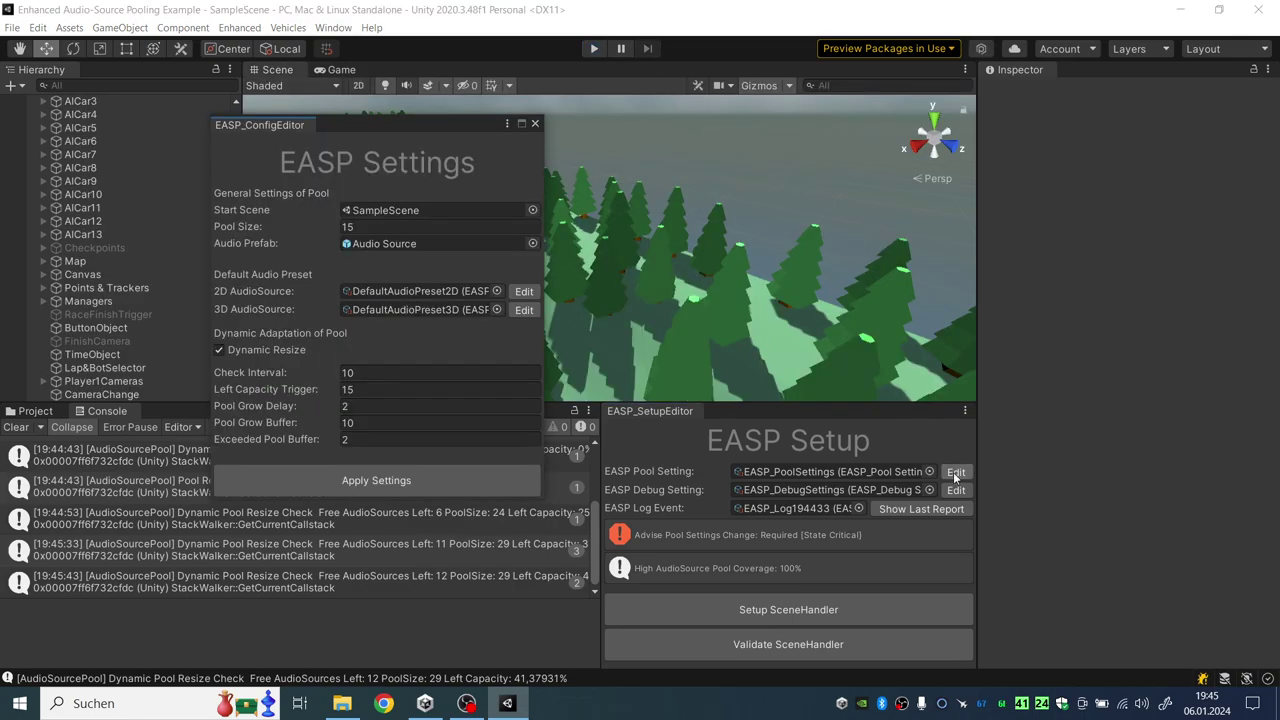
type("30")
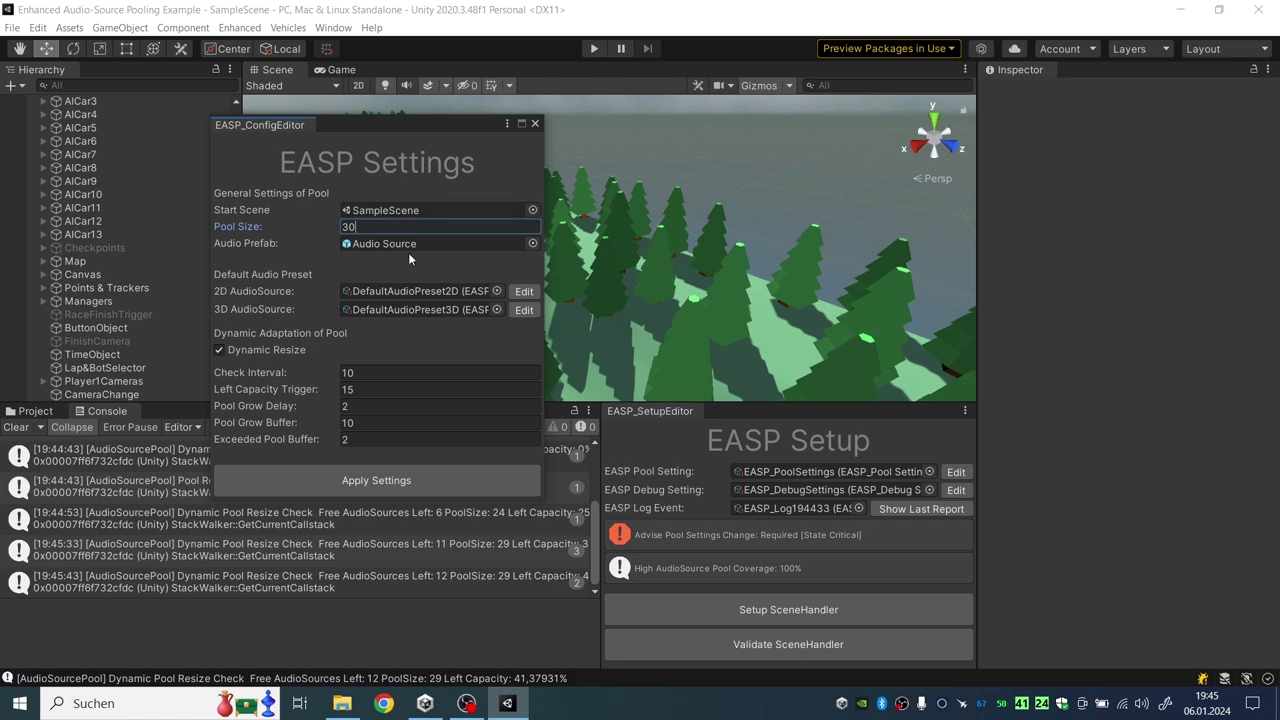
left_click(366, 407)
type("0.25")
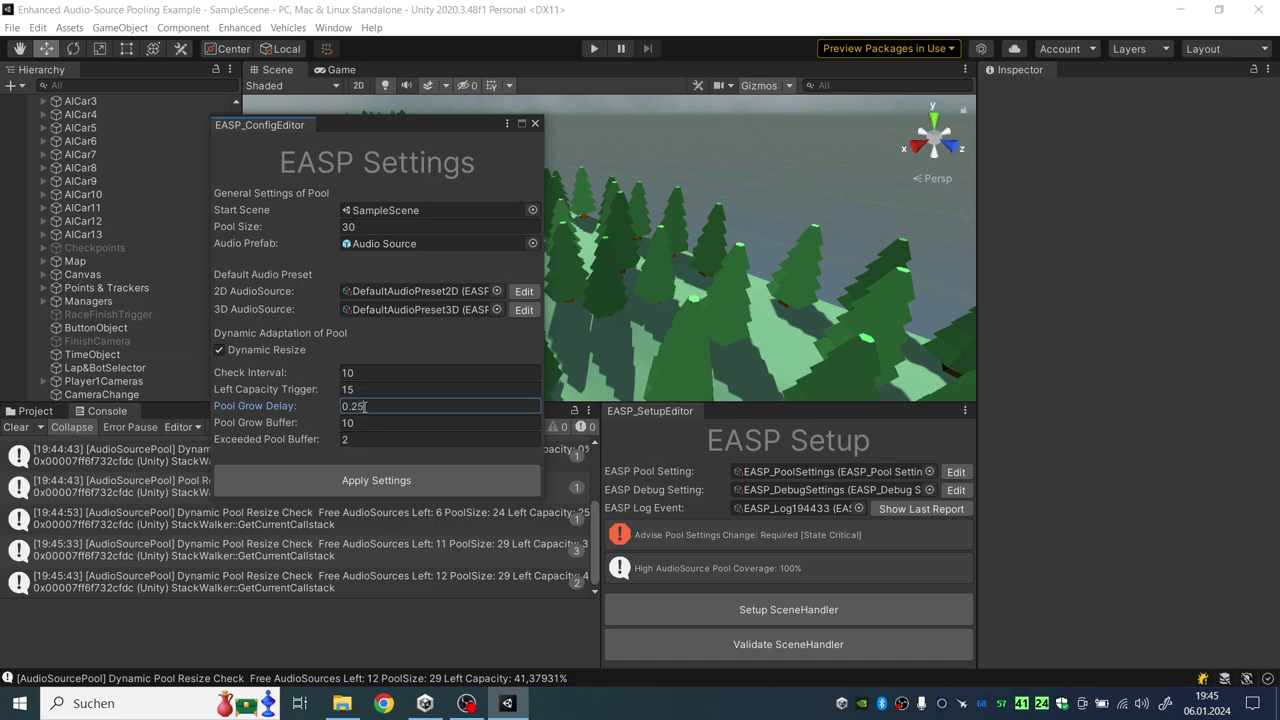
left_click(376, 389)
type("20")
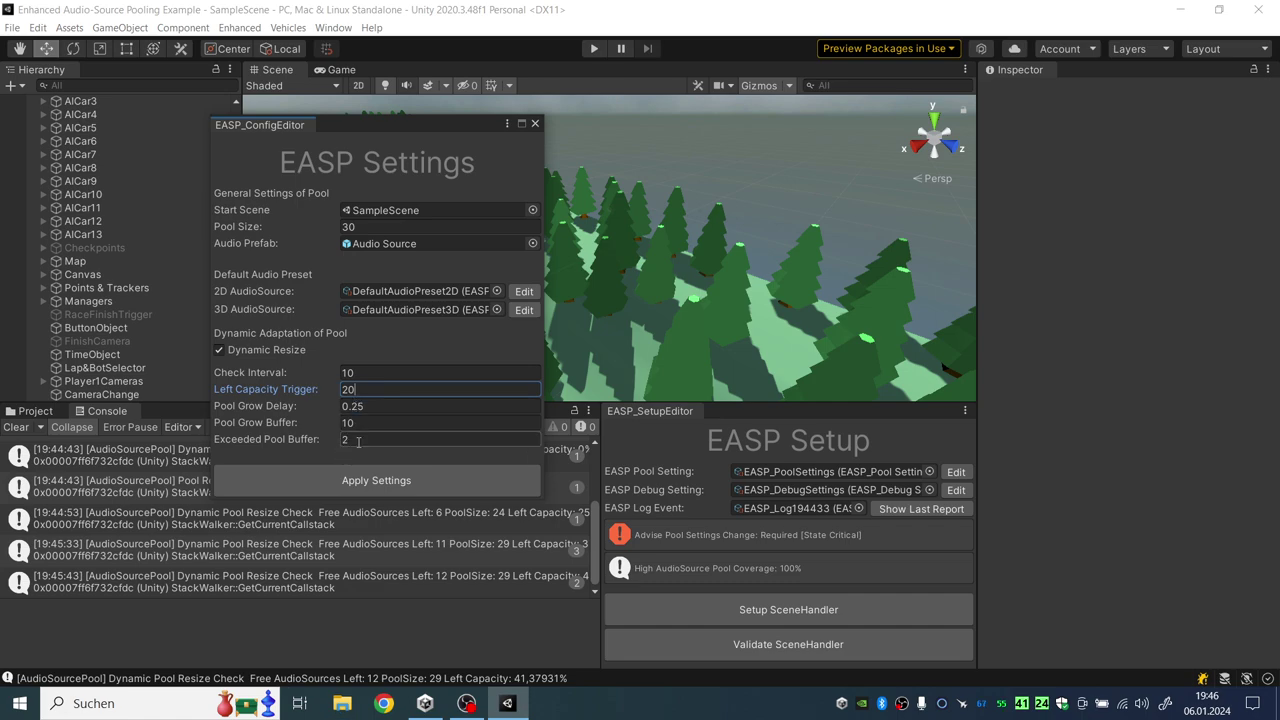
left_click(378, 472)
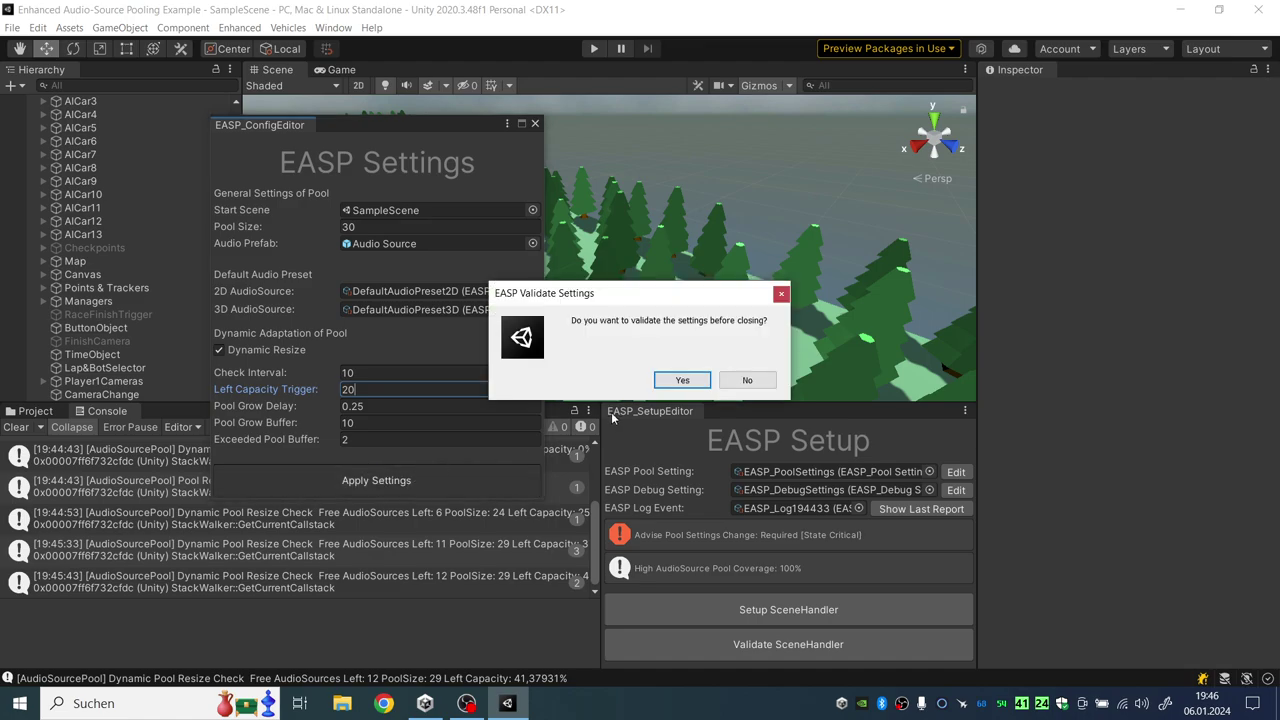
left_click(679, 386)
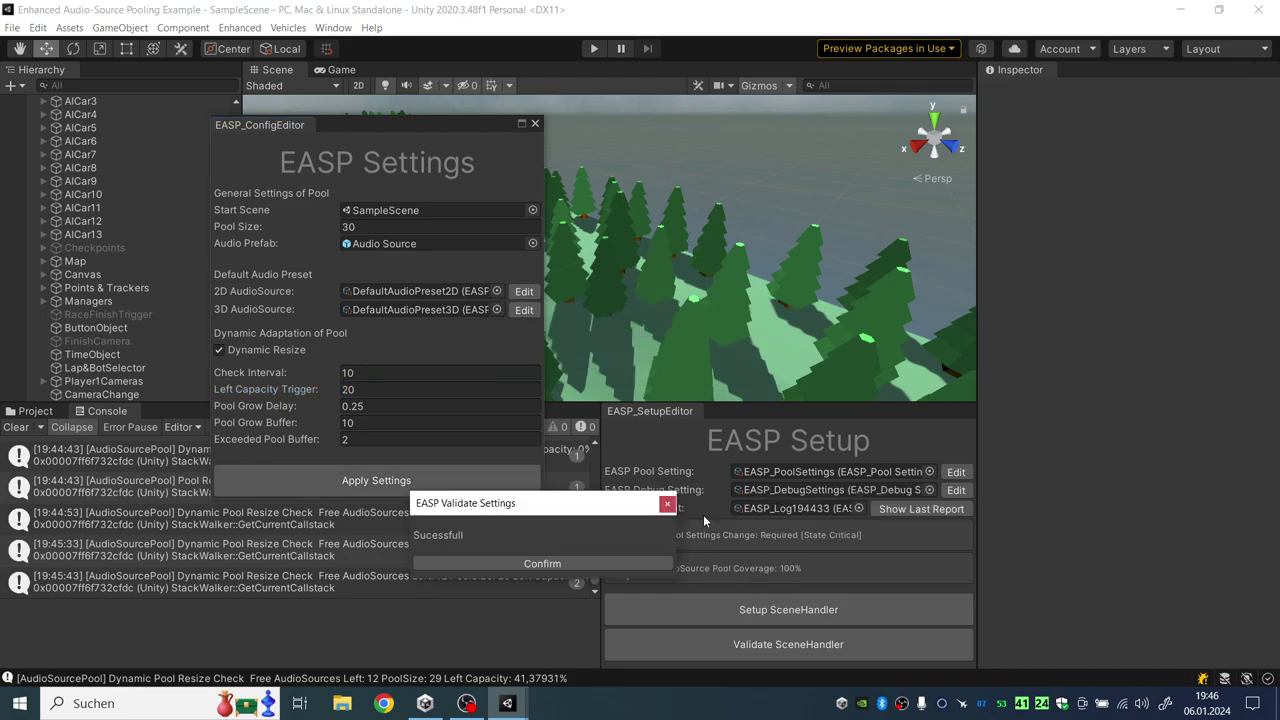
left_click(570, 564)
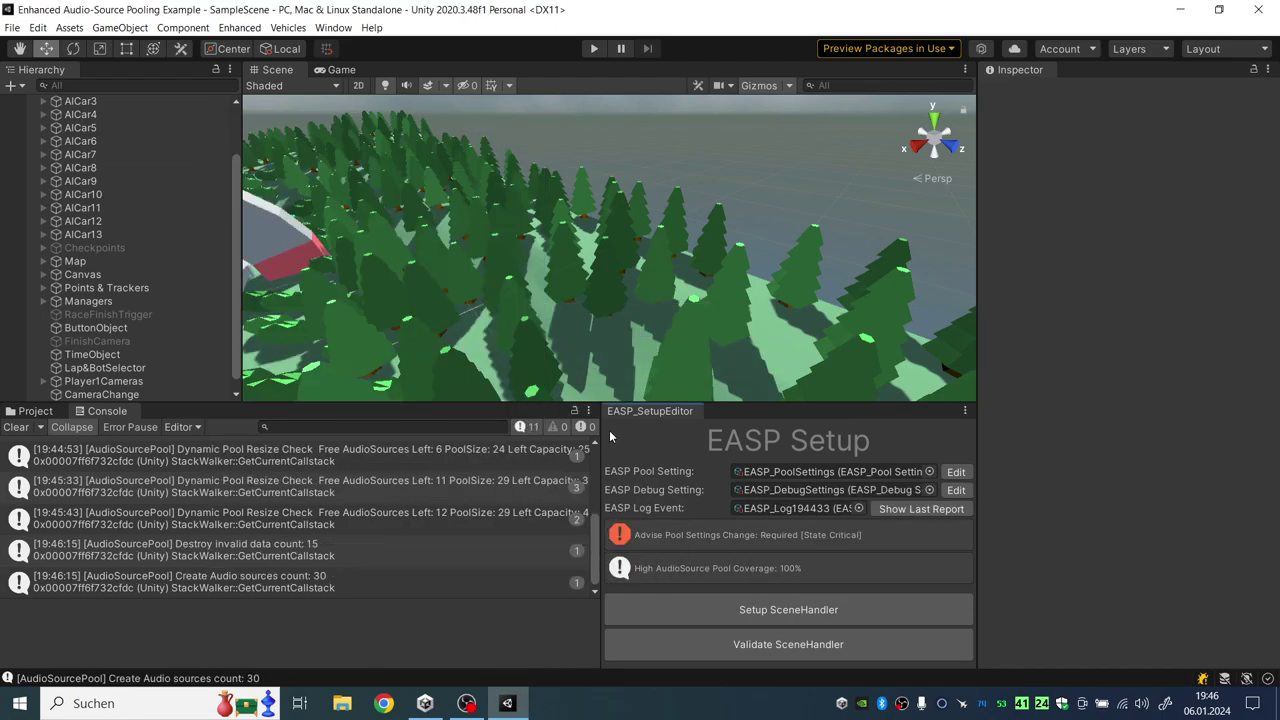
Enter play mode, start a race with 6 bots, and switch to hood camera view
left_click(592, 48)
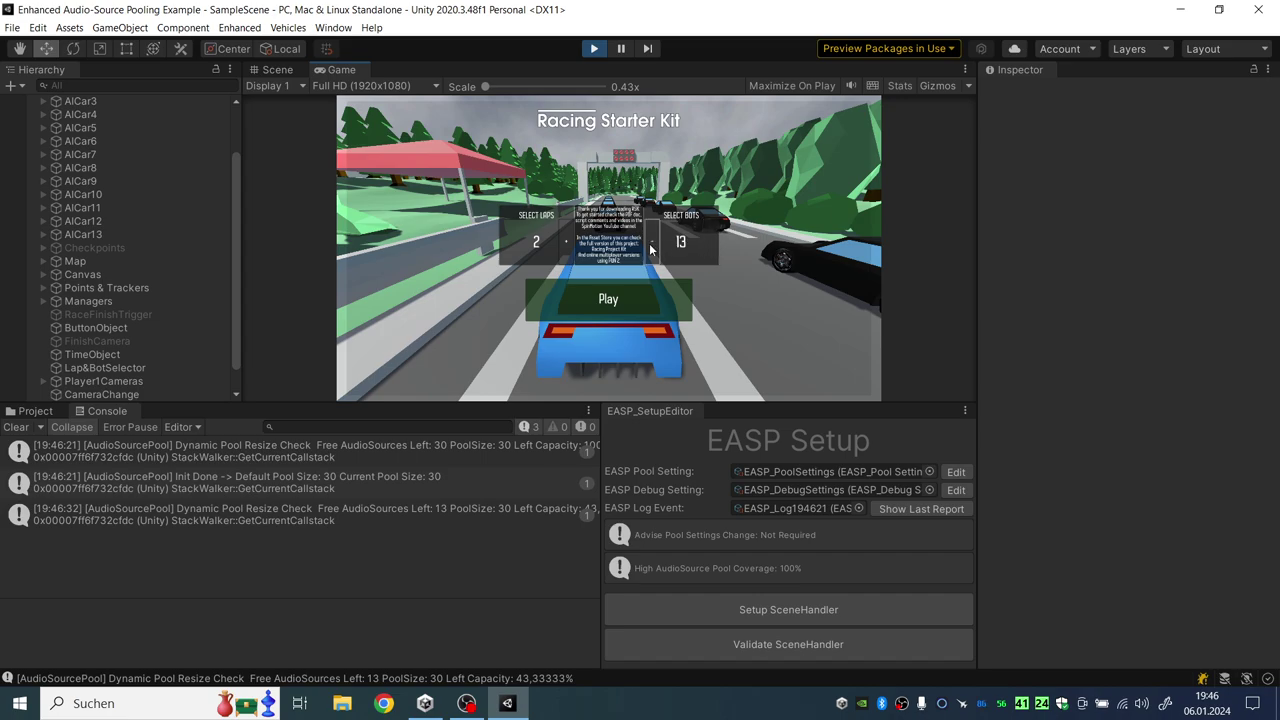
left_click(651, 245)
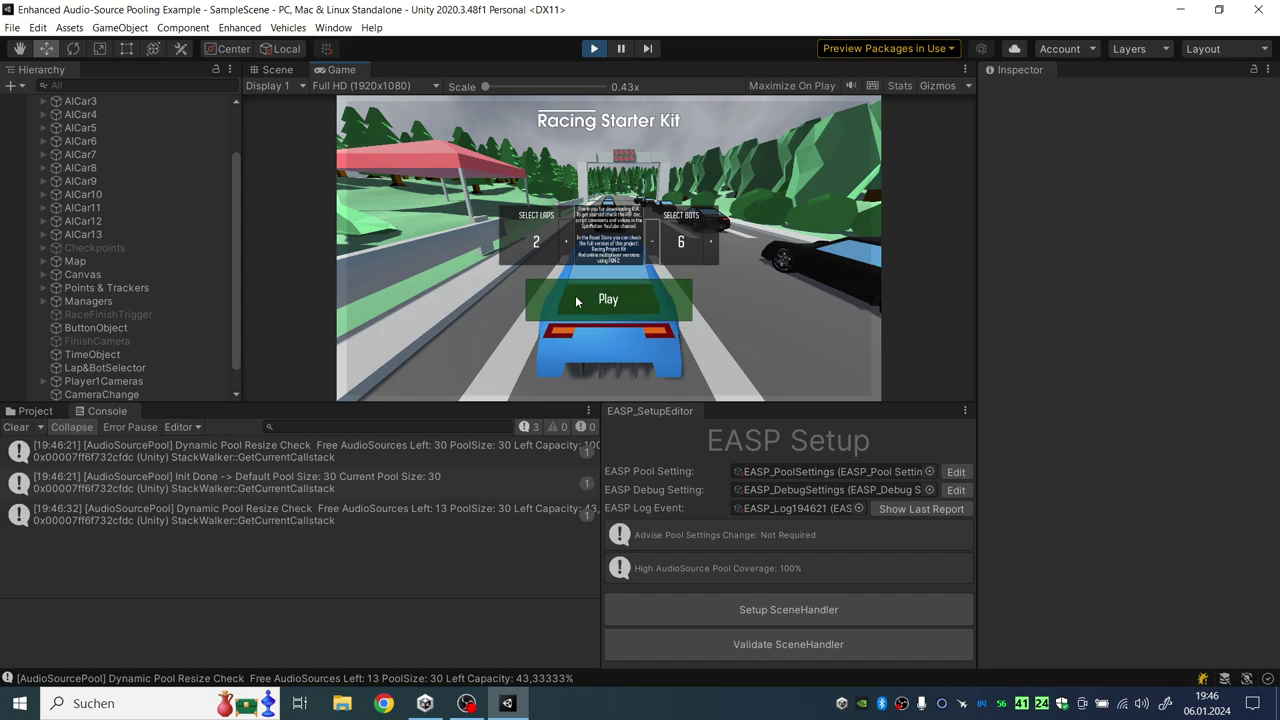
left_click(585, 298)
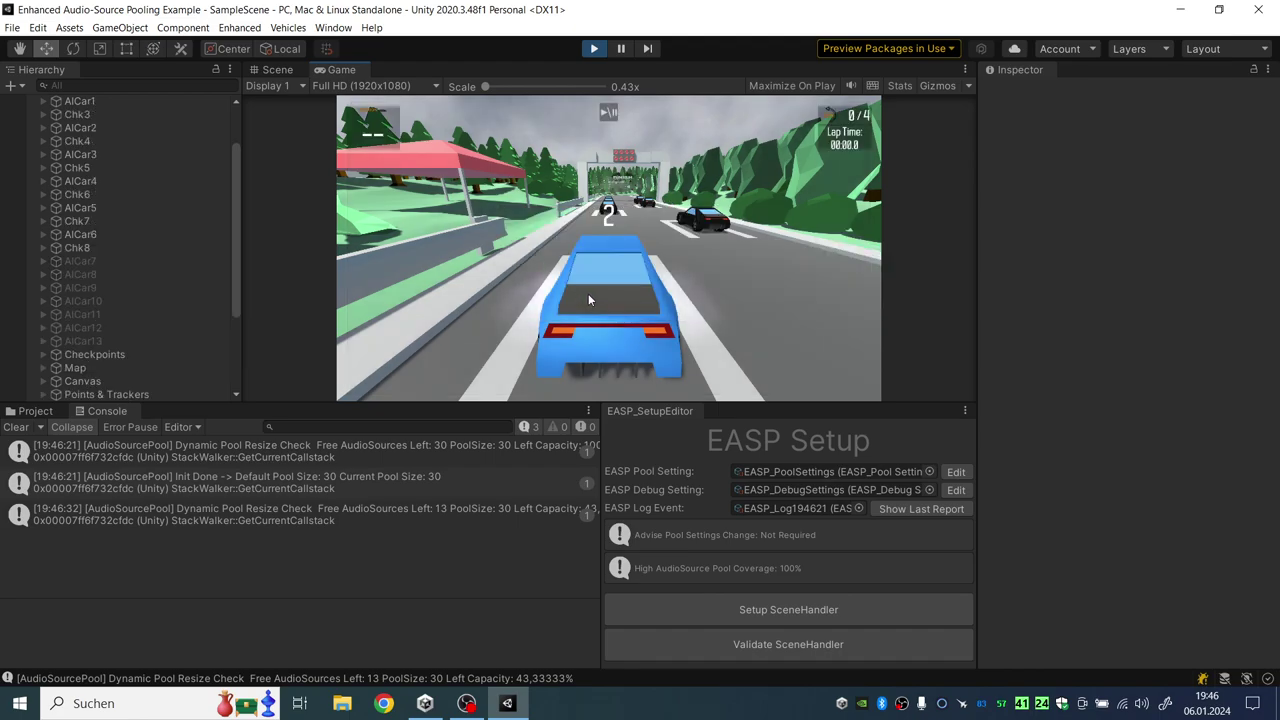
key("c")
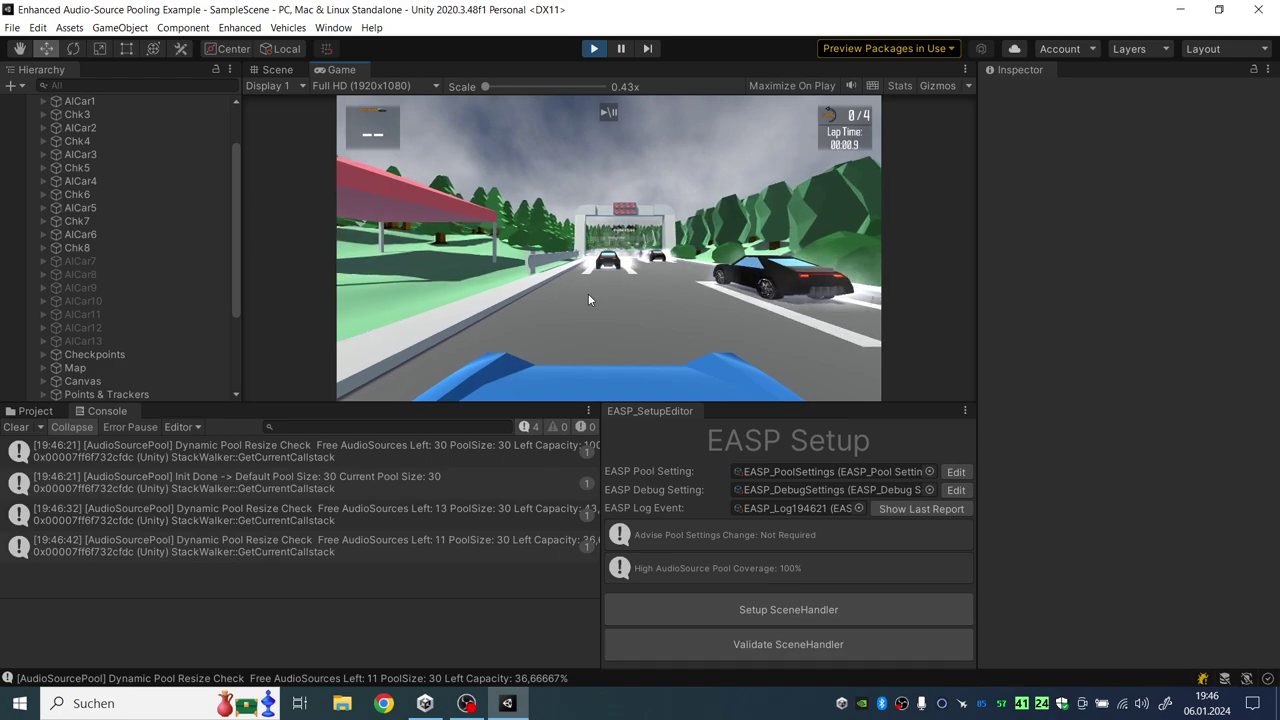
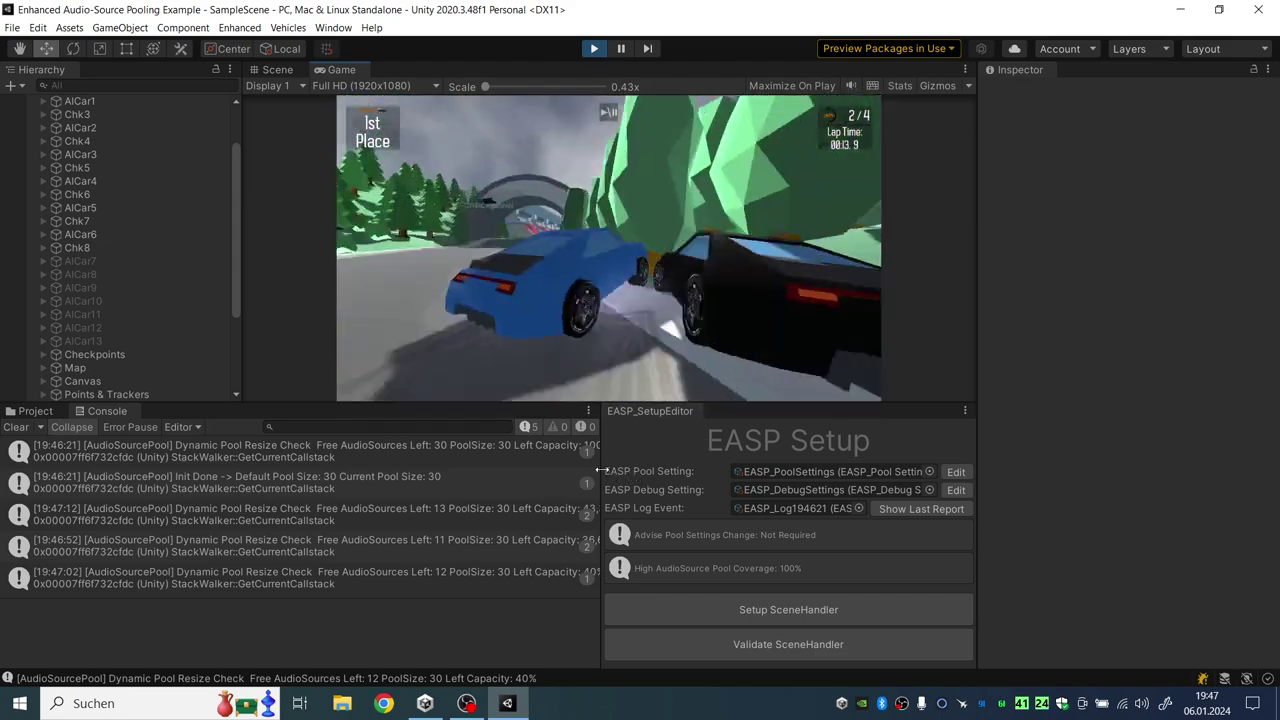
Widen the Game view and let the pool-size-30 race run to the finish while the Console logs
left_click_drag(979, 395, 1050, 395)
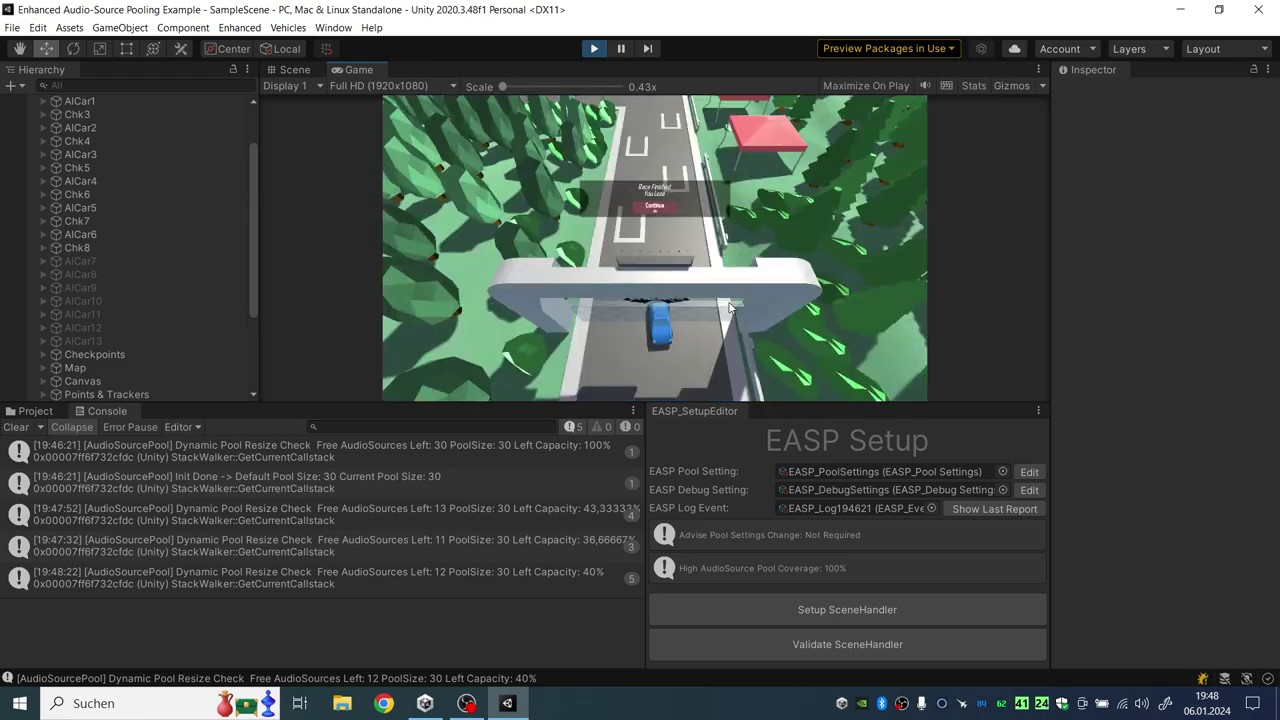
left_click(990, 510)
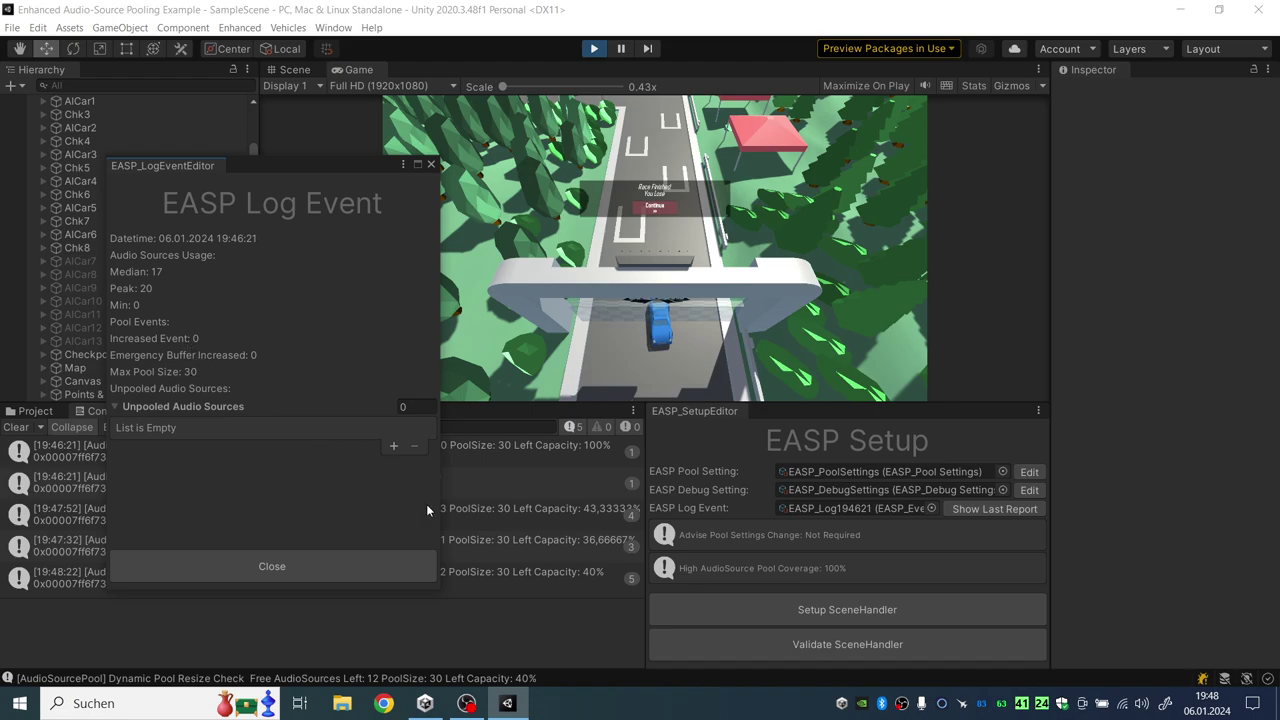
left_click(258, 566)
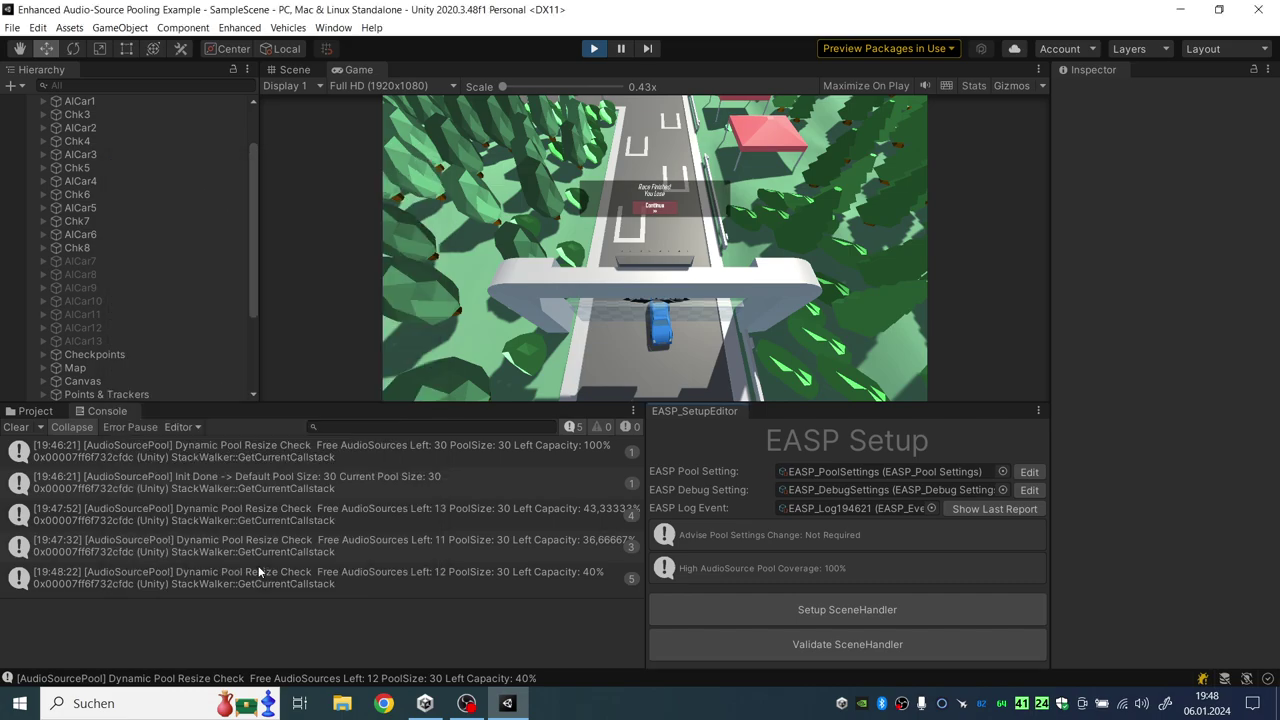
Apply pool size 20 with dynamic resize after stopping play mode, and validate the settings
left_click(1034, 472)
type("0.125")
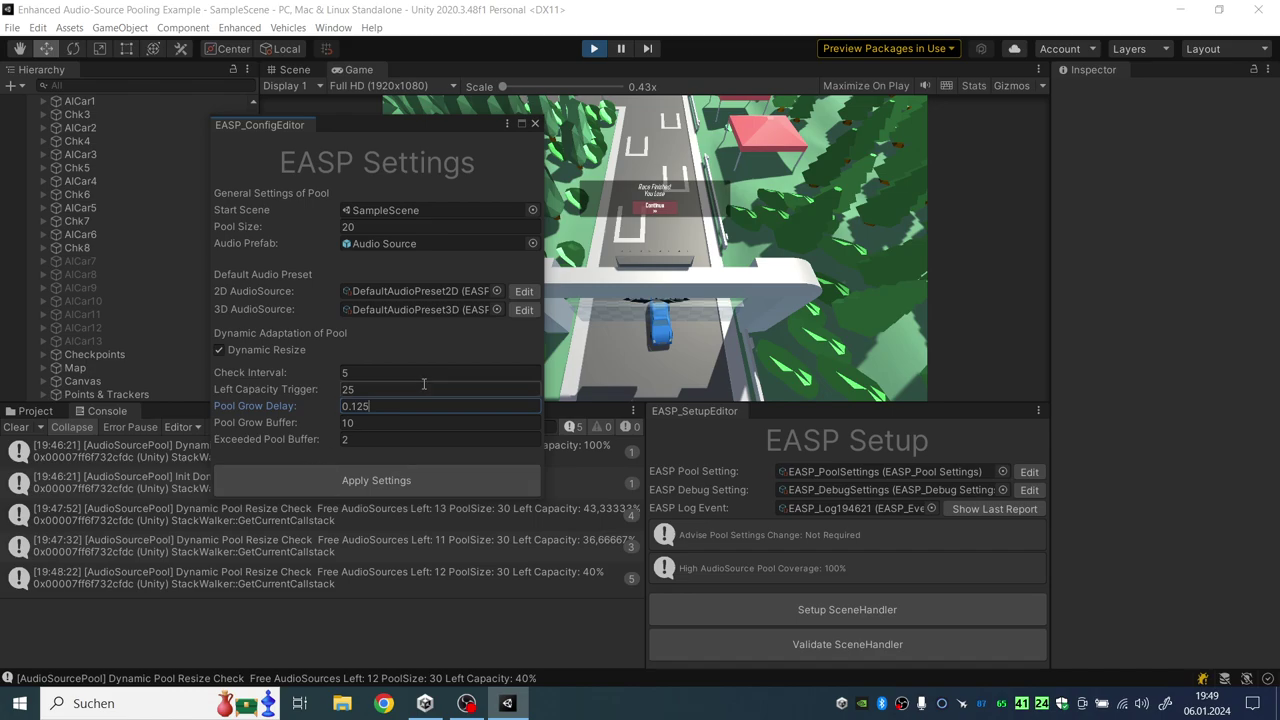
left_click(596, 49)
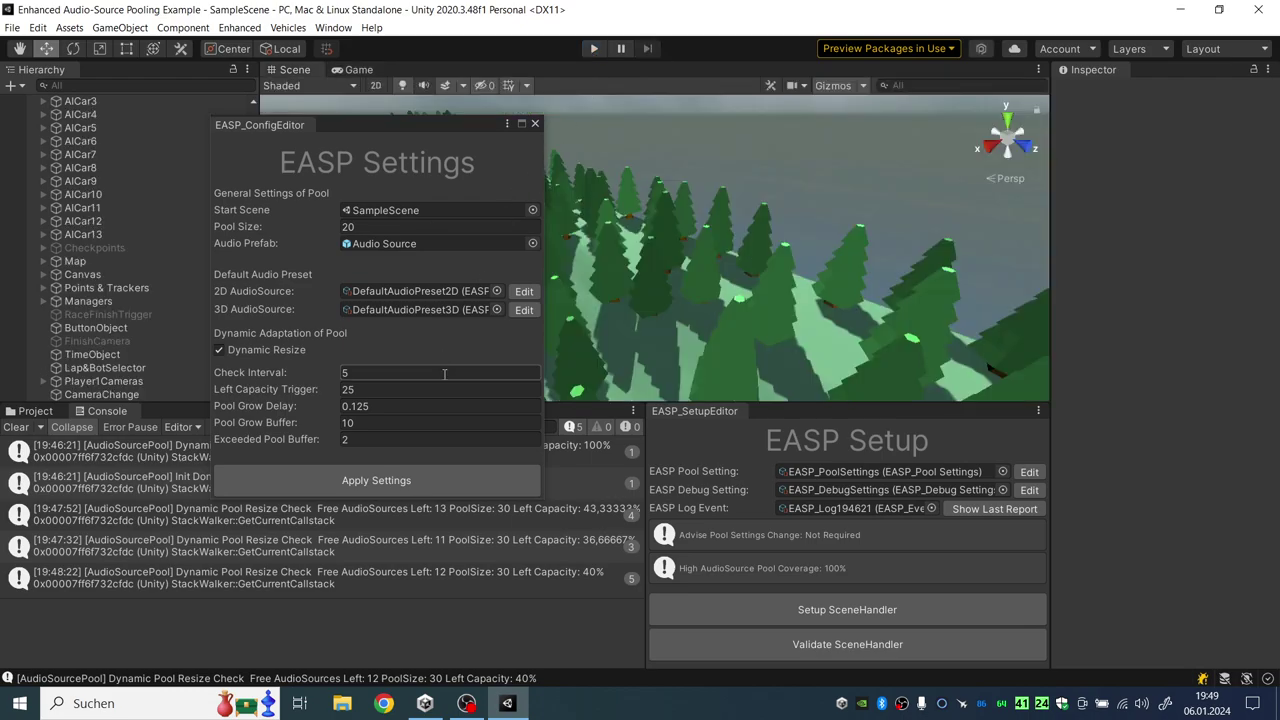
left_click(414, 473)
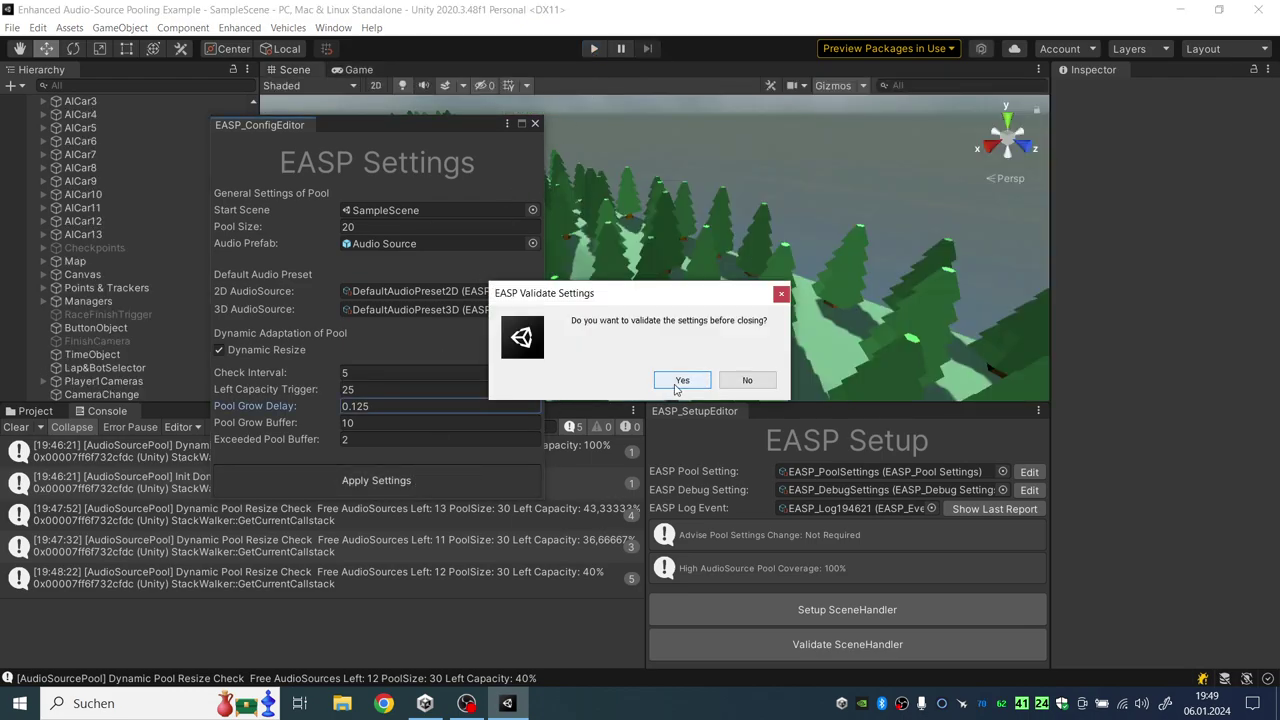
left_click(678, 384)
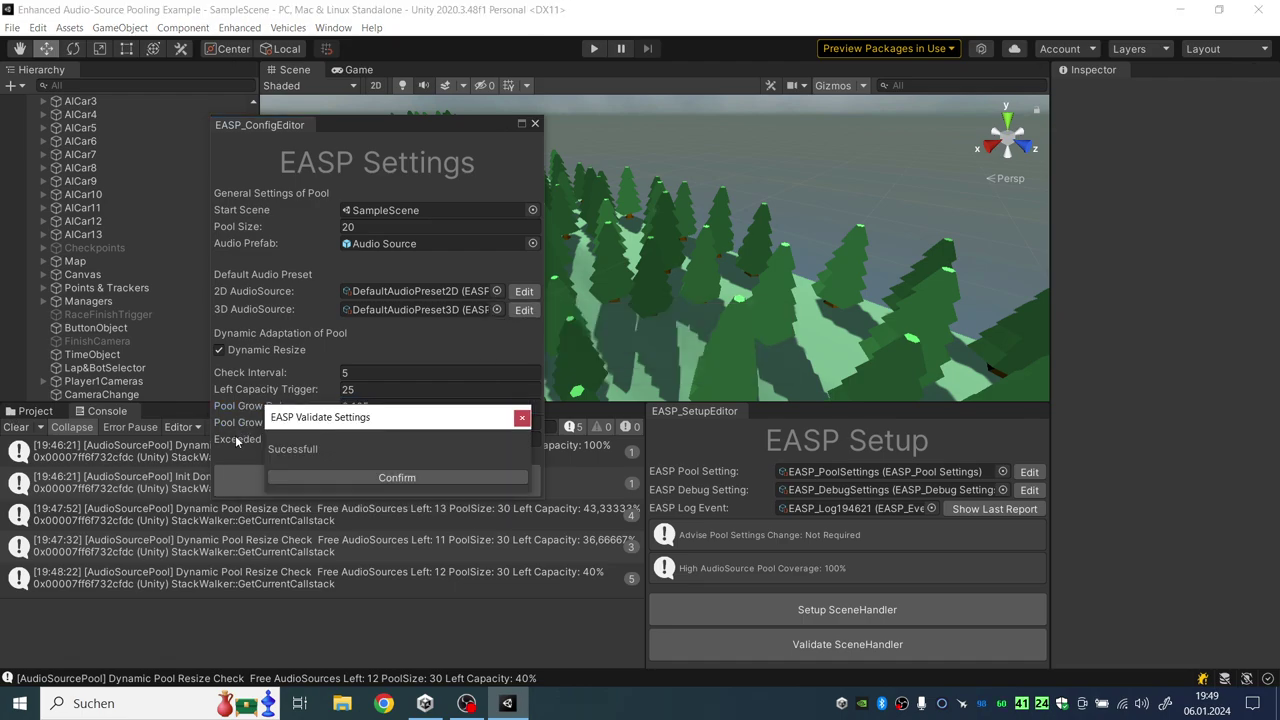
Dismiss the validation success message, clear the Console, and check which audio data AICar9 uses
left_click(329, 481)
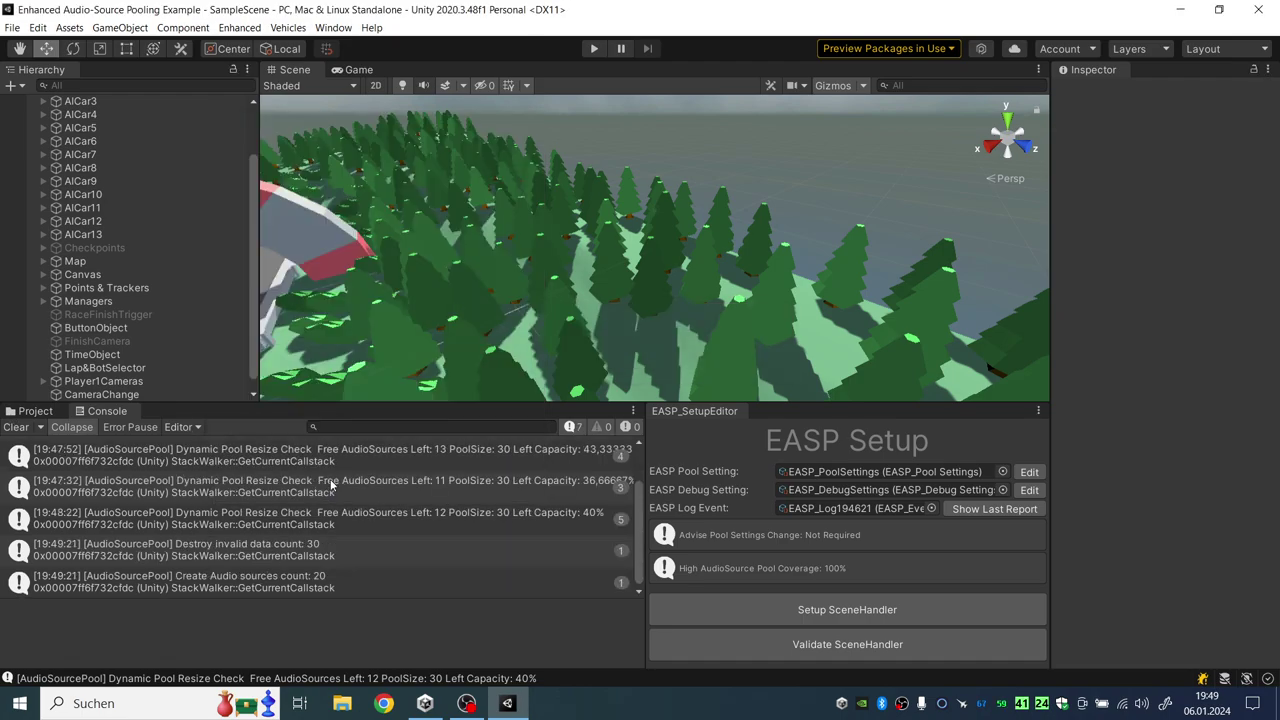
left_click(15, 427)
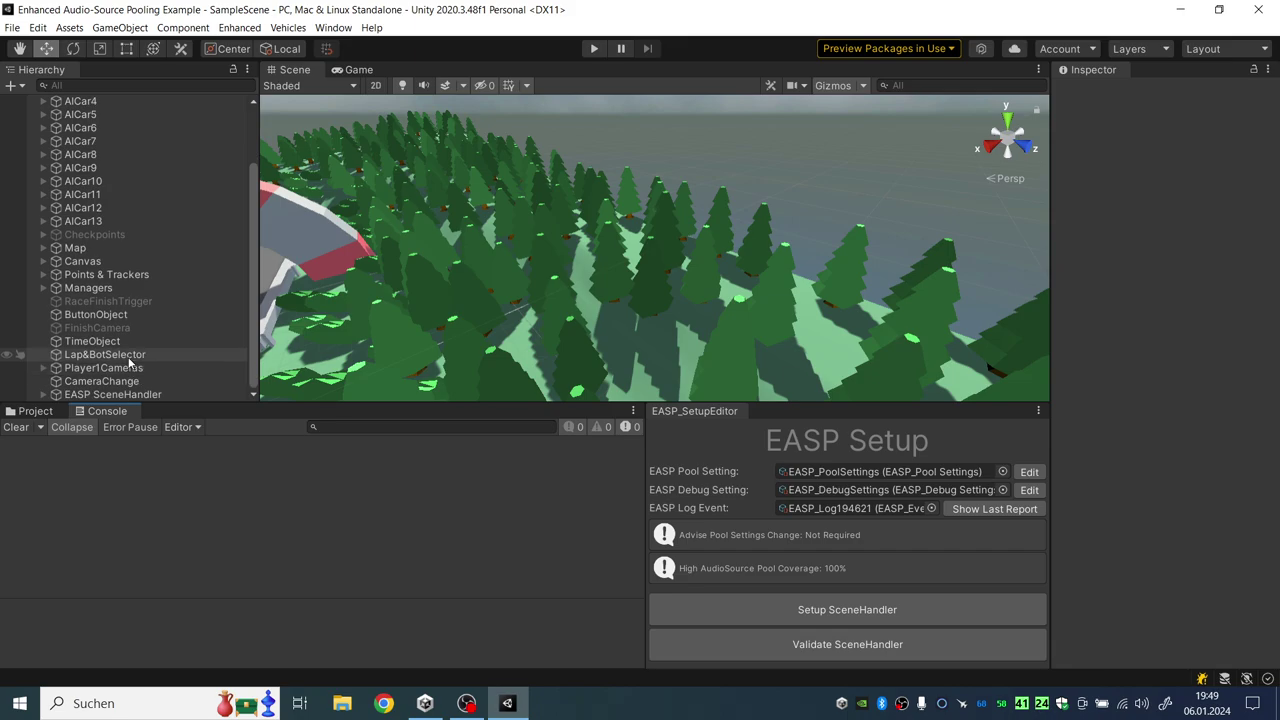
scroll(108, 232, "up", 2)
left_click(80, 218)
scroll(1182, 445, "down", 5)
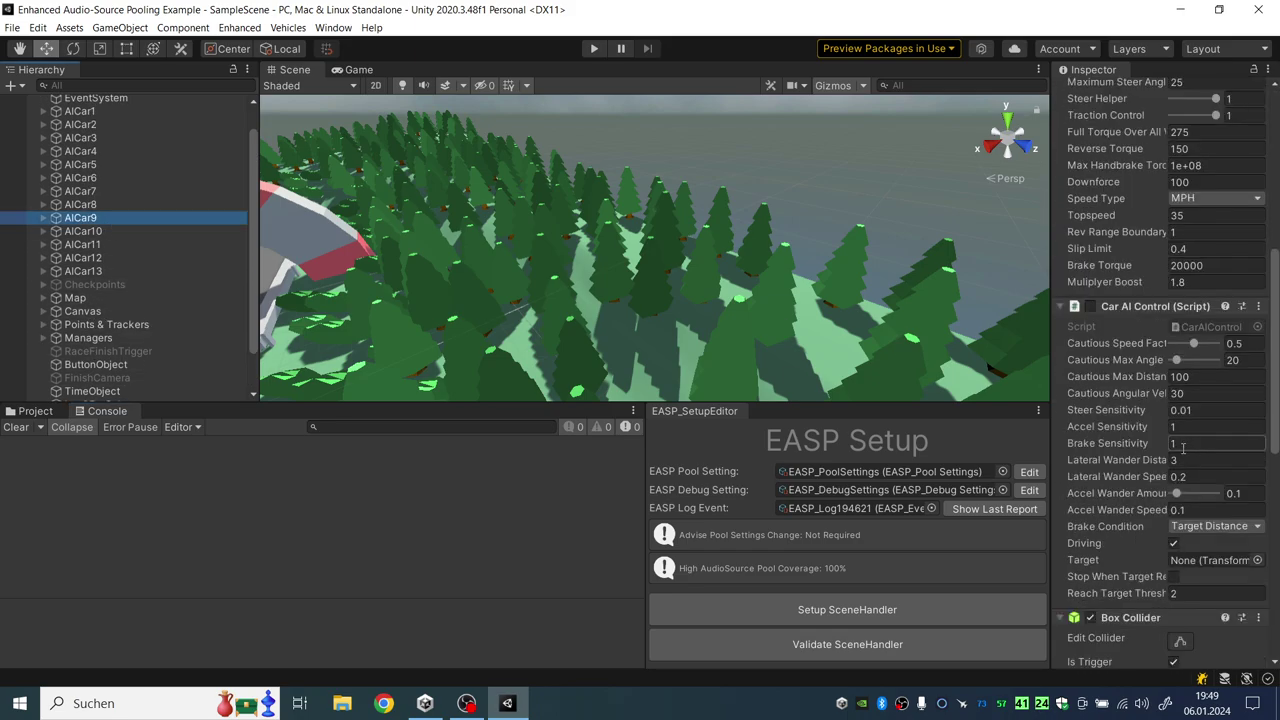
scroll(1182, 445, "down", 5)
left_click(1200, 413)
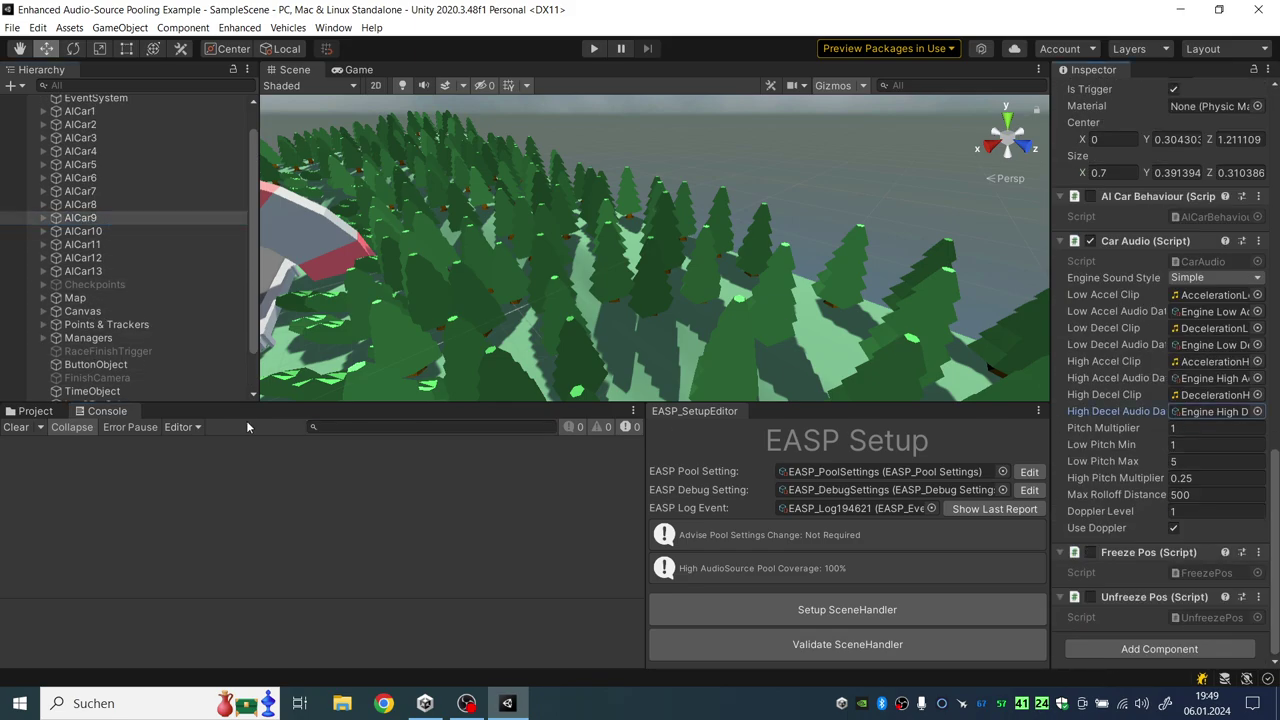
In Racing Starter Kit > Assets > Audio, lower Car Skid's pitch from 0.72 to 0.57
left_click(35, 411)
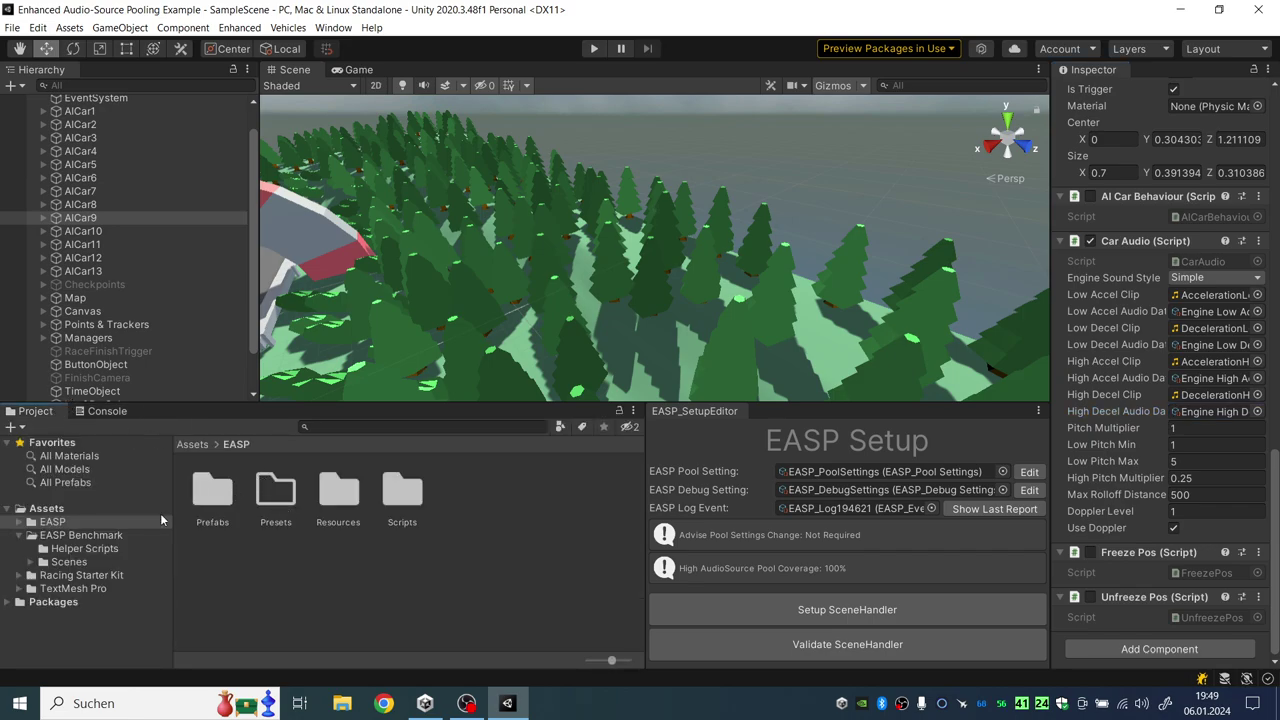
left_click(90, 576)
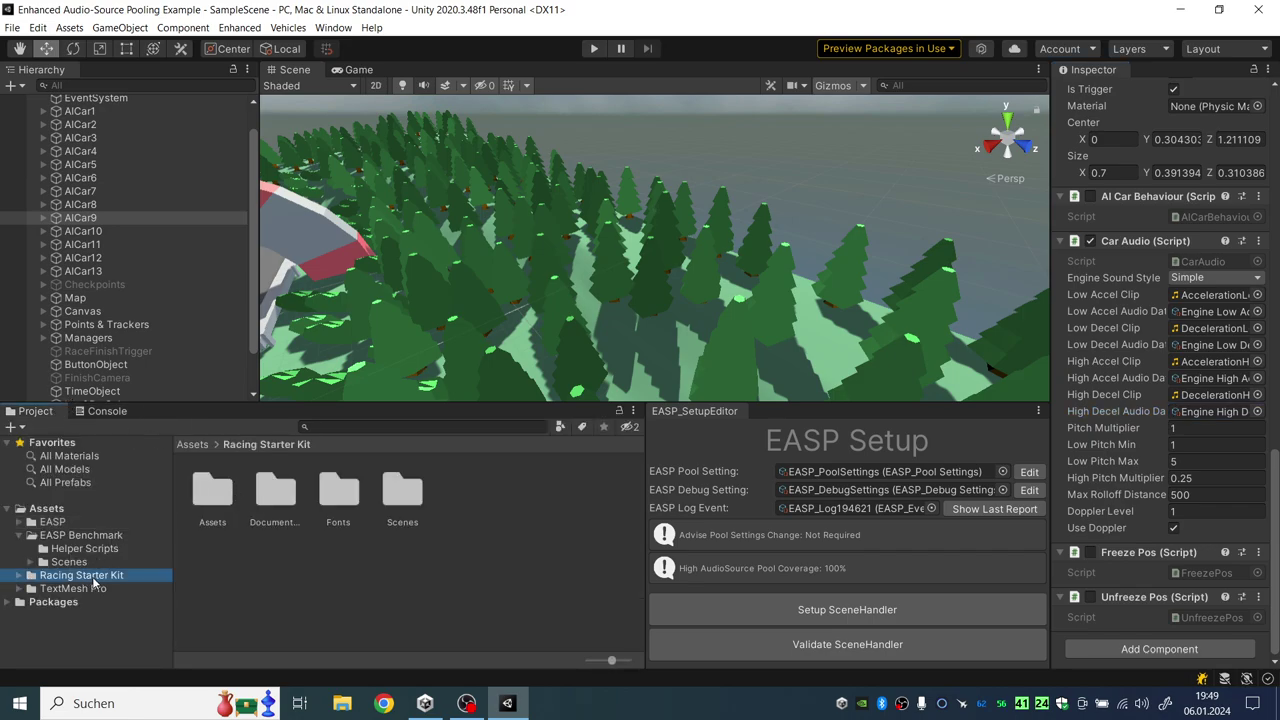
left_click(212, 495)
double_click(204, 490)
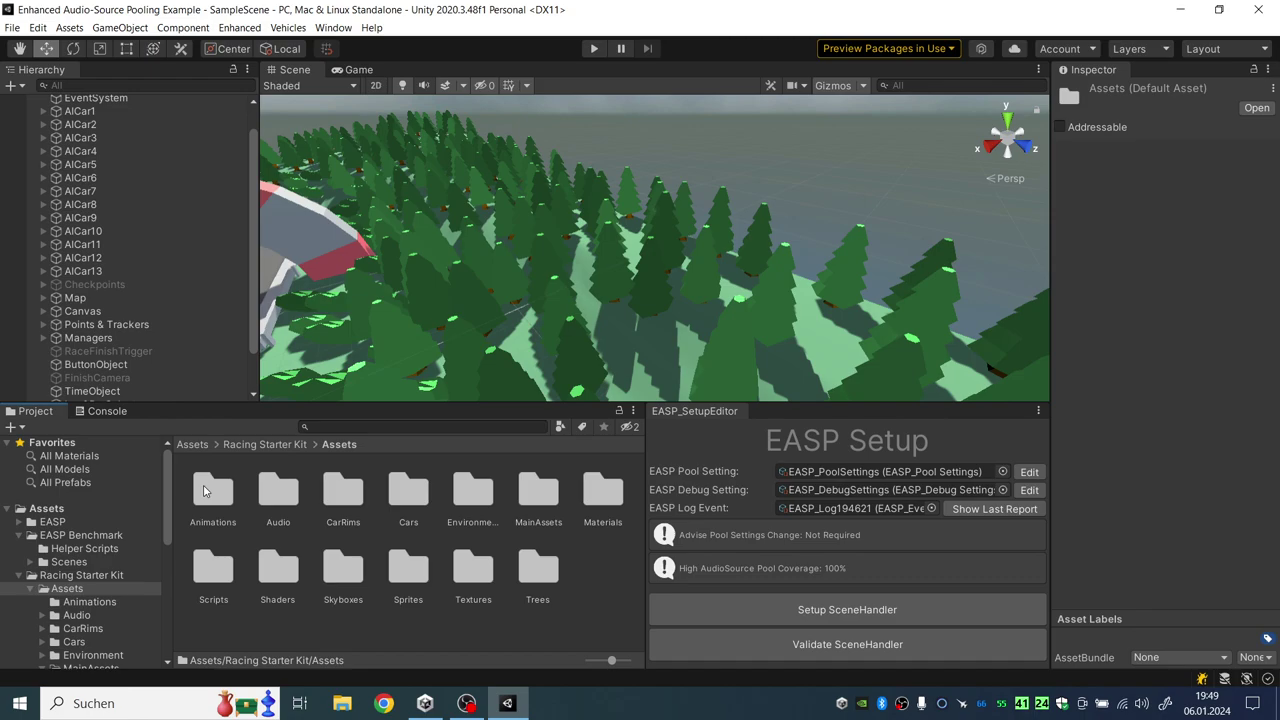
double_click(261, 487)
left_click(265, 490)
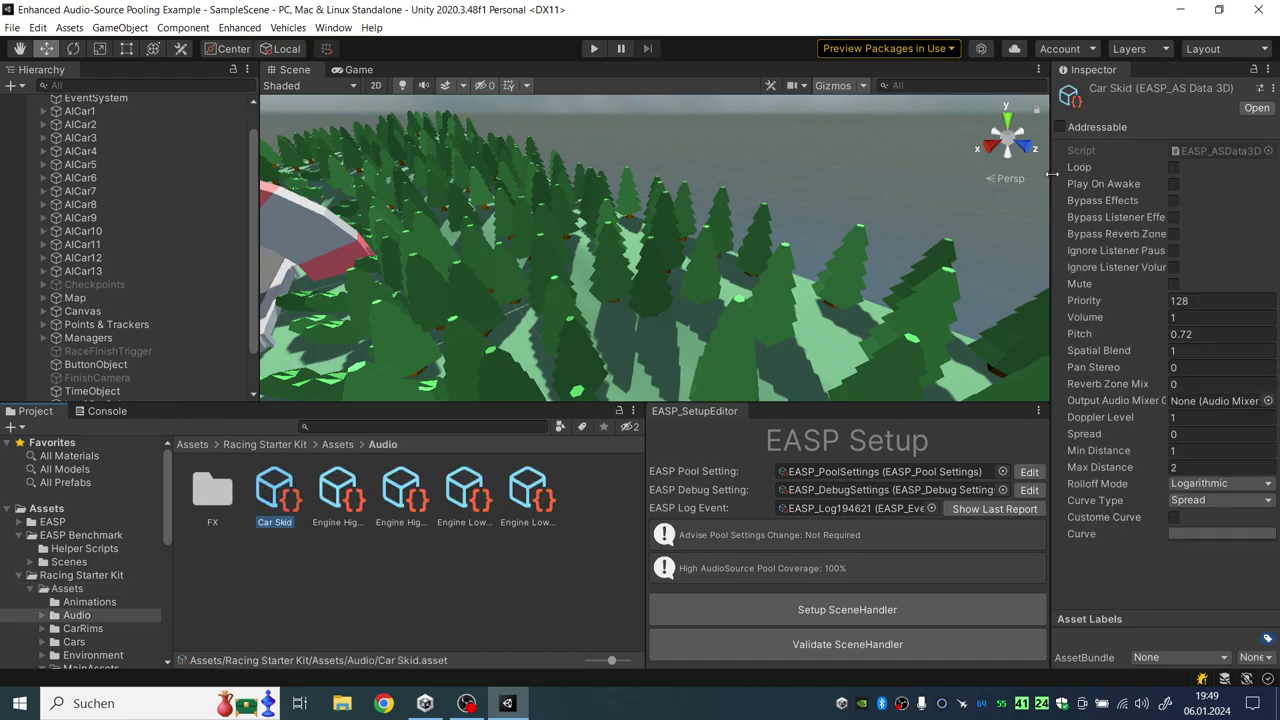
left_click_drag(1048, 185, 899, 204)
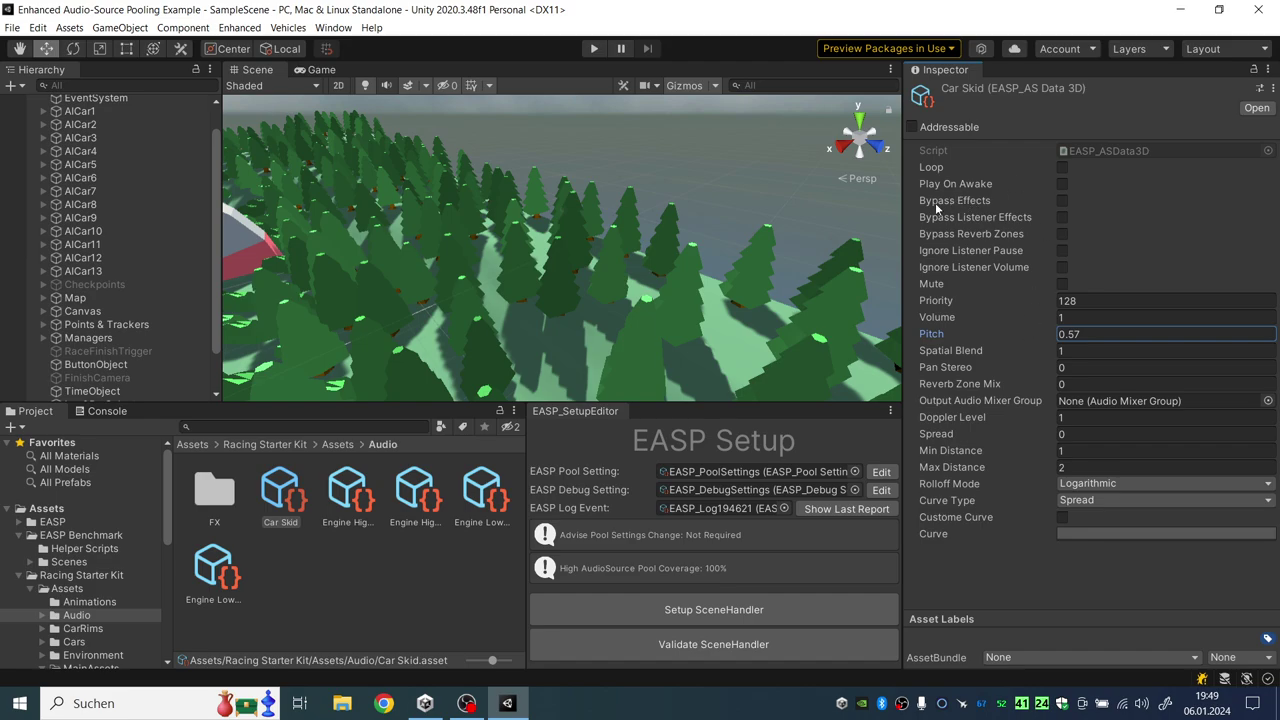
left_click_drag(900, 210, 932, 300)
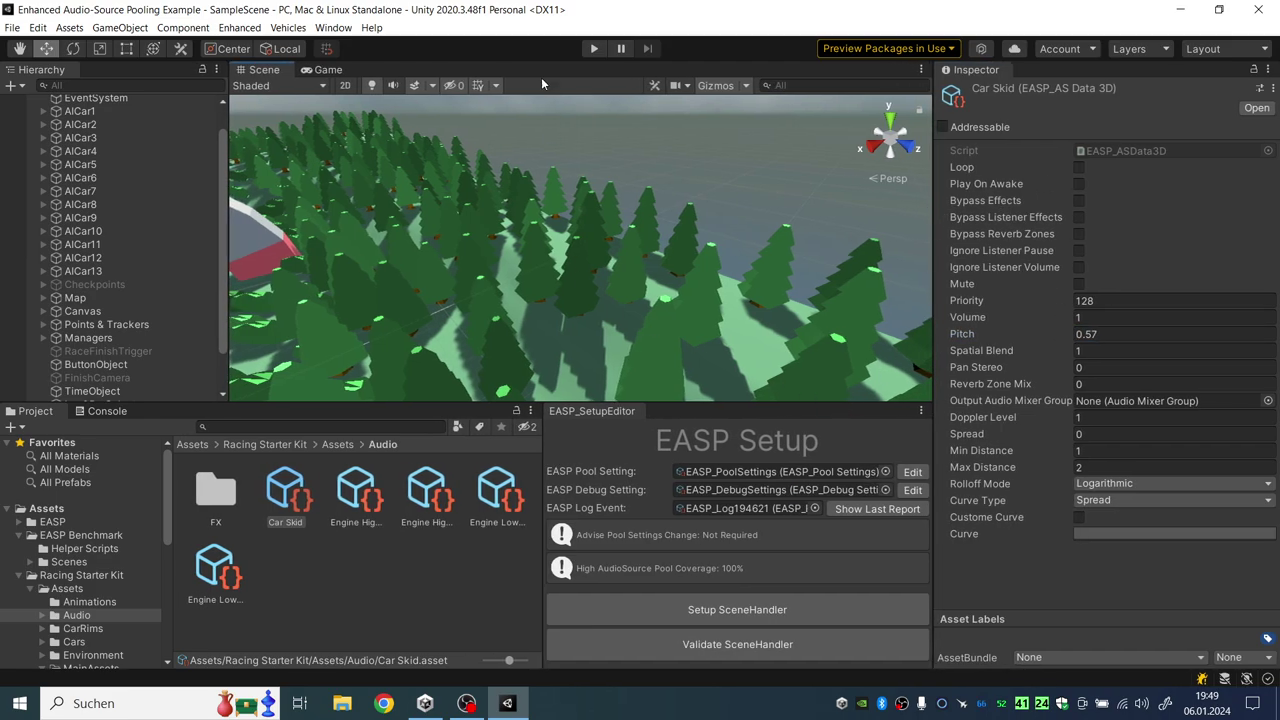
Enter play mode, run a 10-bot race with the Console showing, and open the last pool report
left_click(591, 50)
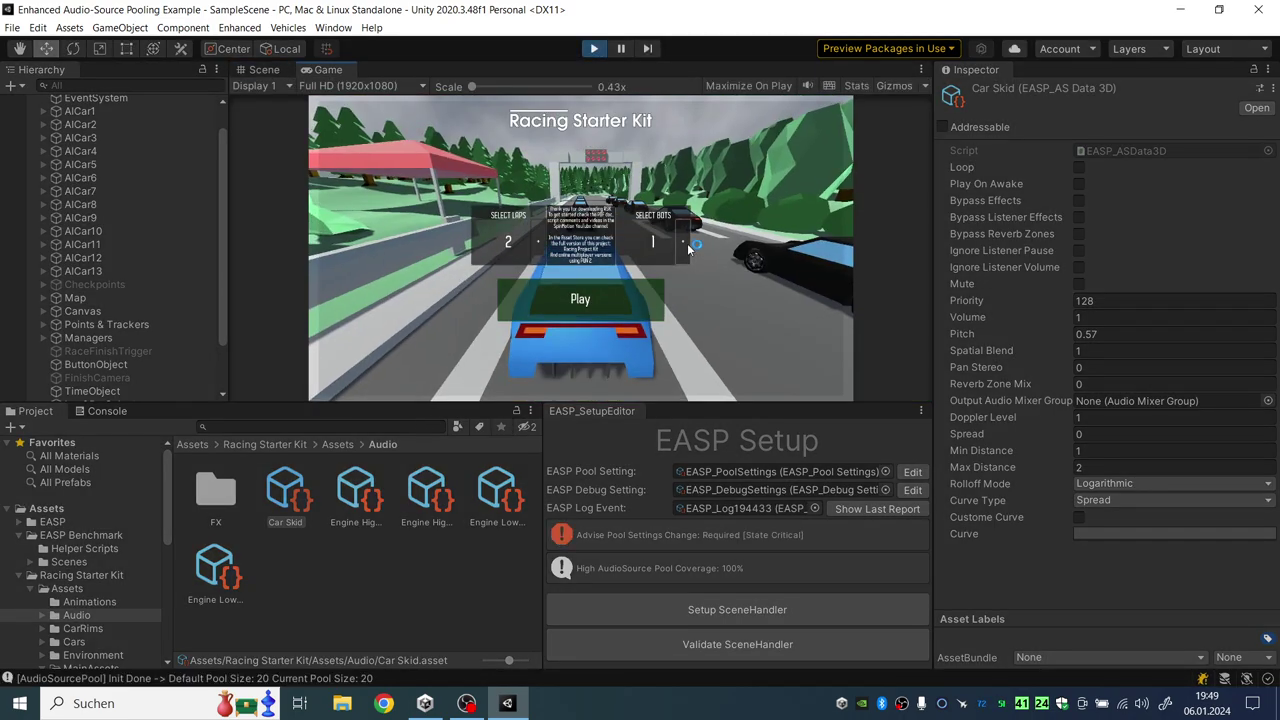
left_click(107, 413)
left_click_drag(936, 302, 1052, 302)
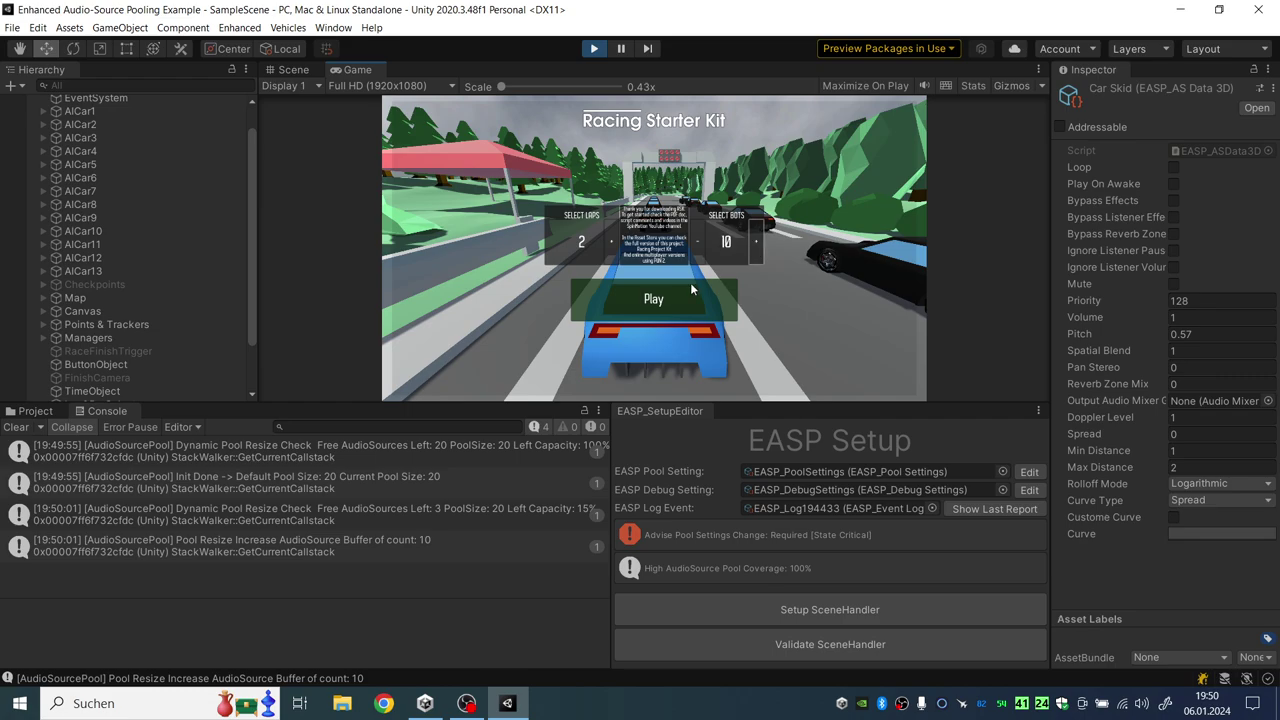
left_click(691, 289)
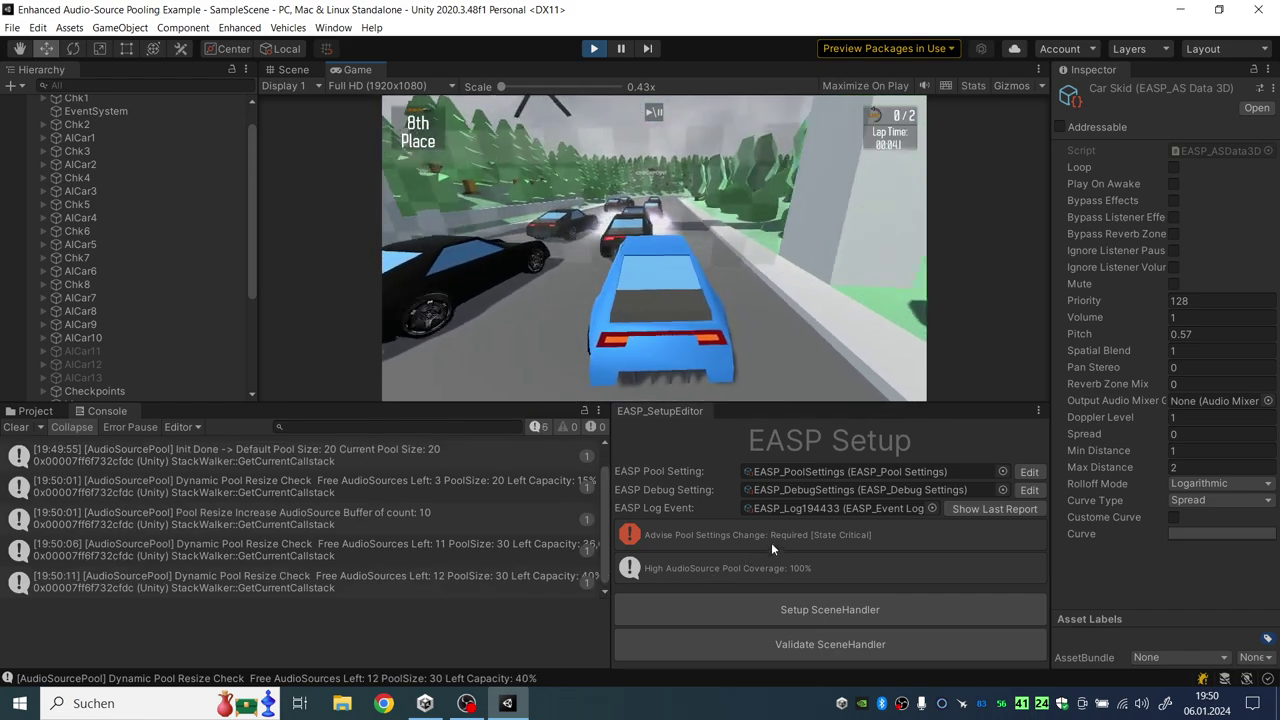
left_click(994, 508)
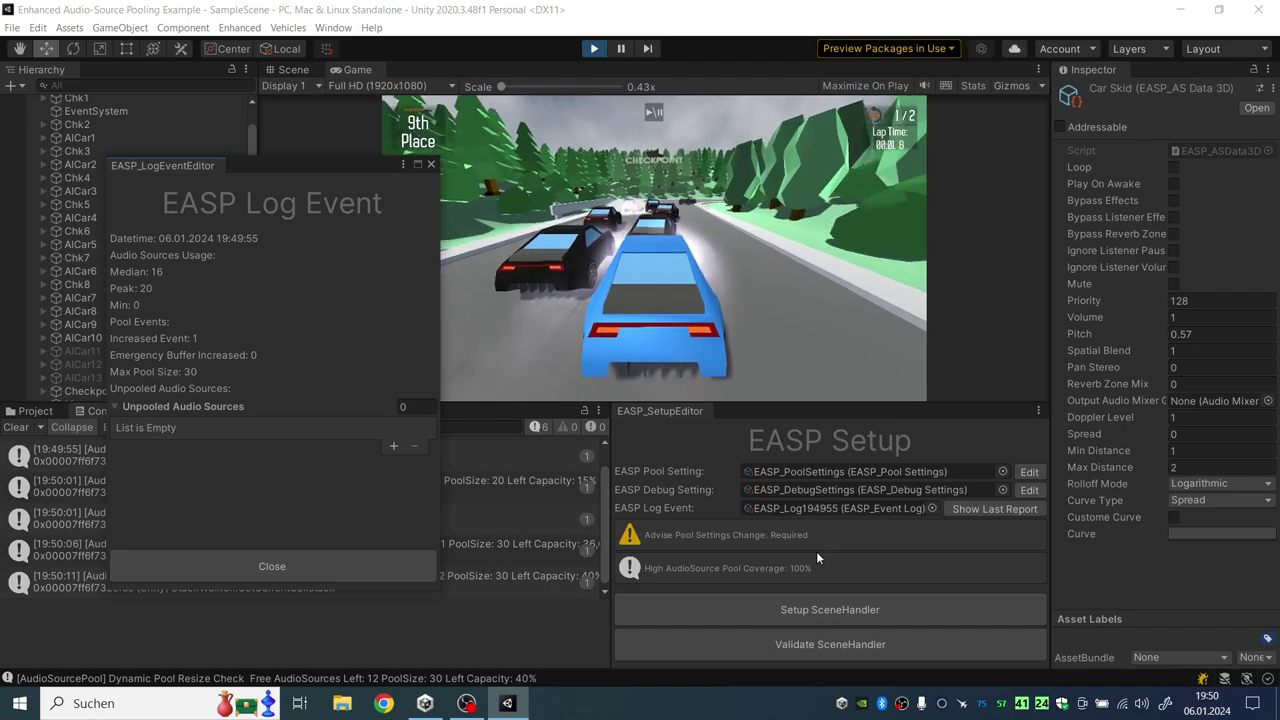
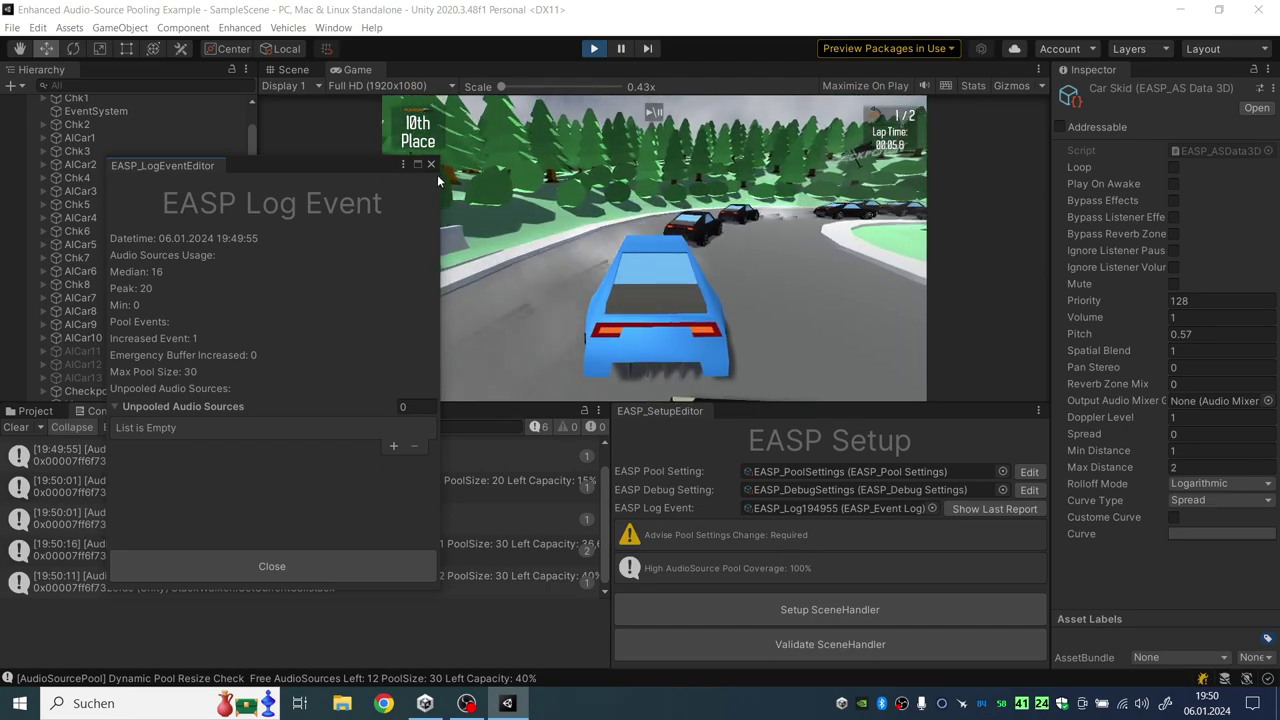
Close the EASP pool report, then tune Car Skid to pitch 0.49 and volume 0.28 mid-race
left_click(431, 165)
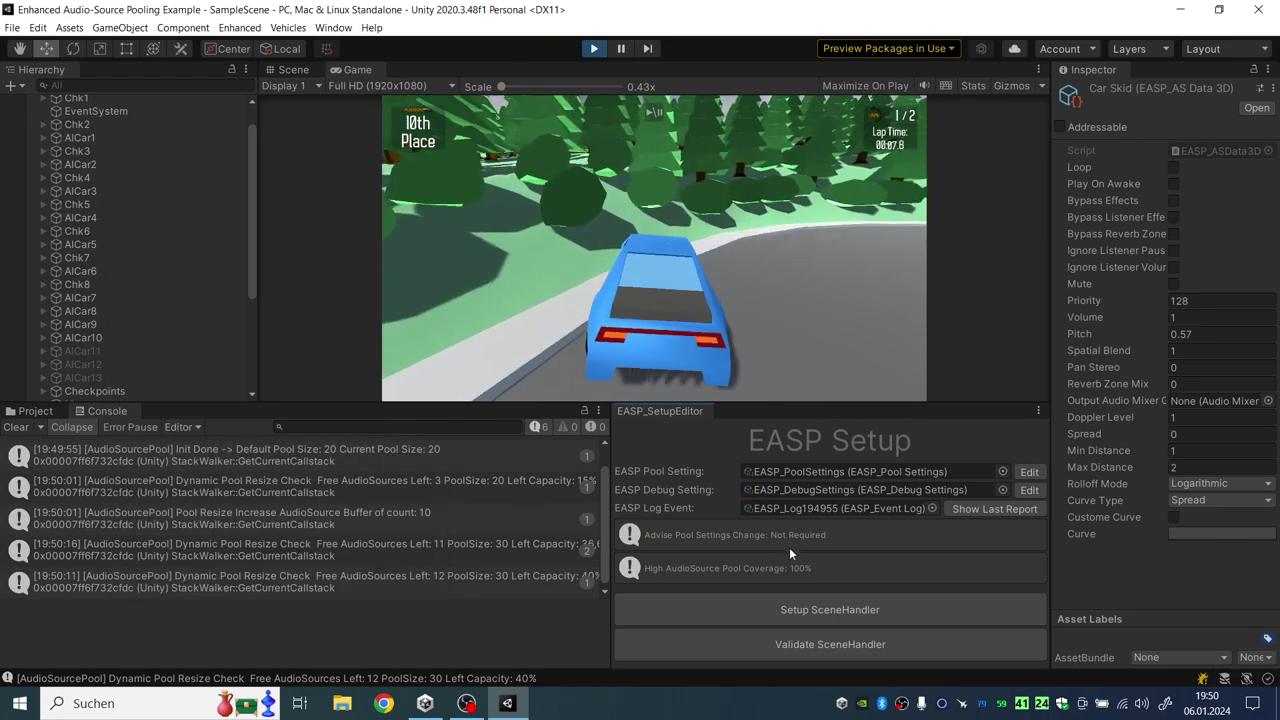
left_click(971, 508)
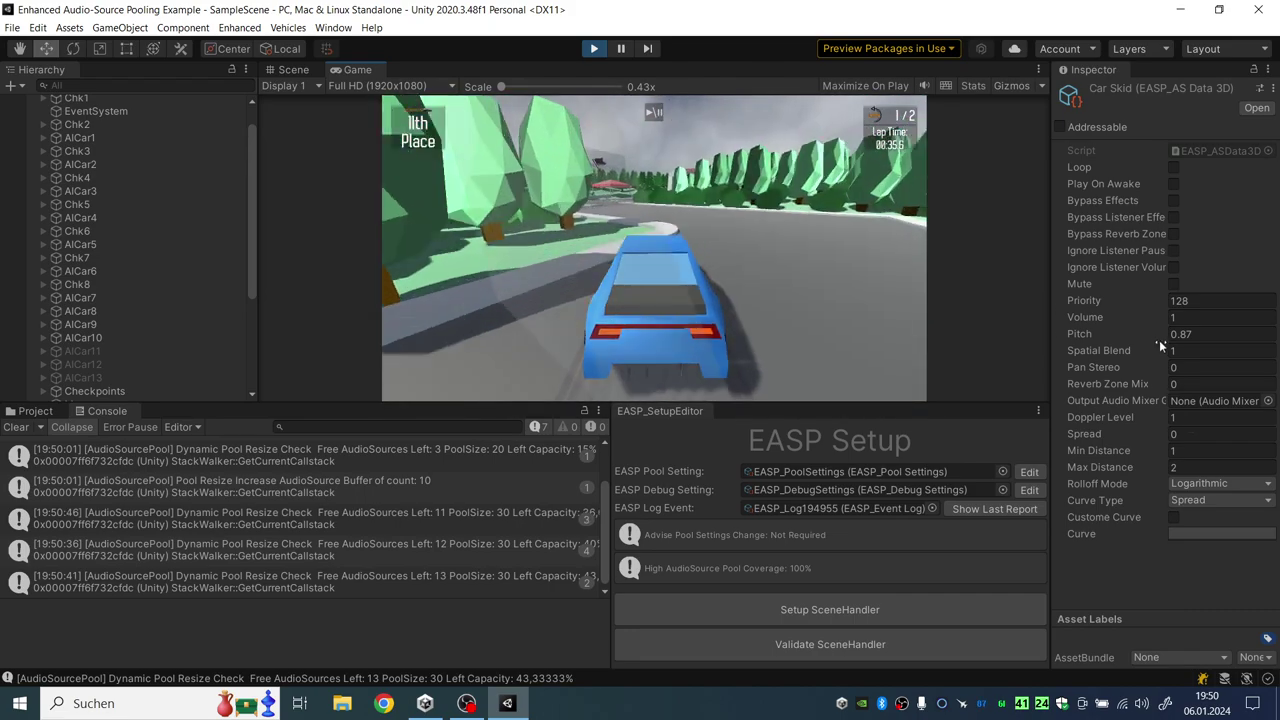
left_click_drag(1149, 333, 840, 288)
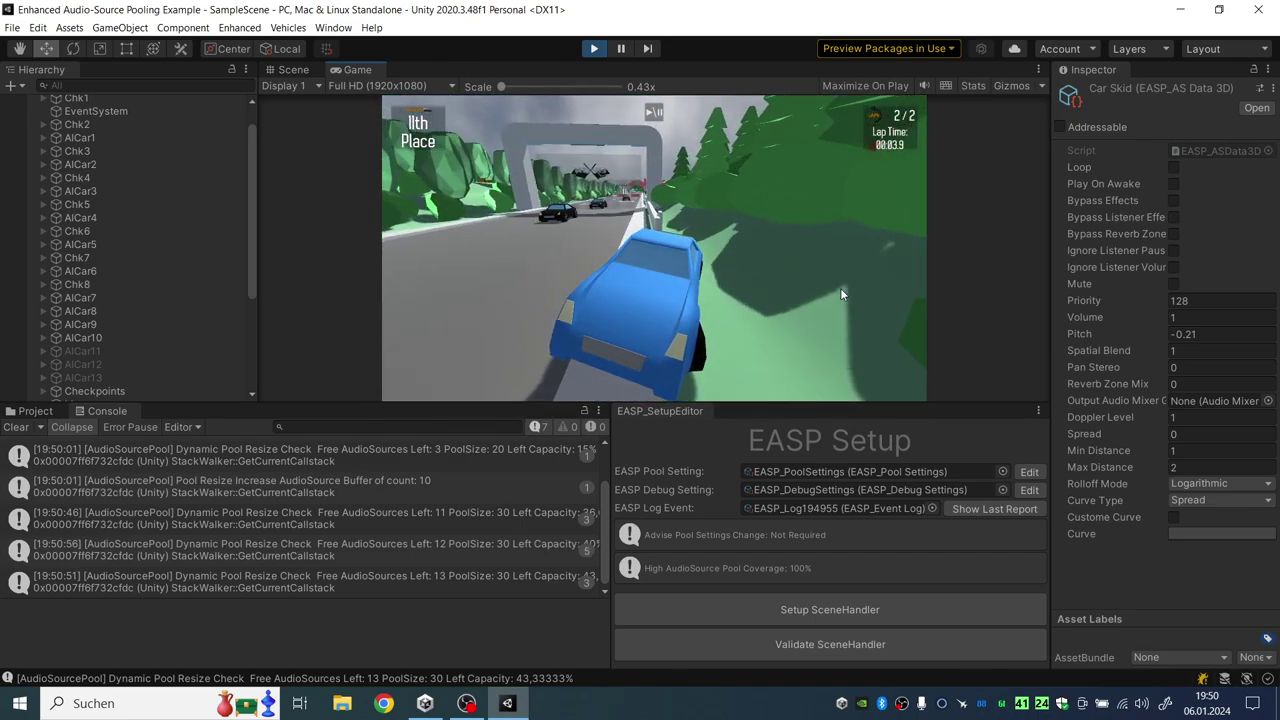
left_click_drag(1078, 337, 1092, 339)
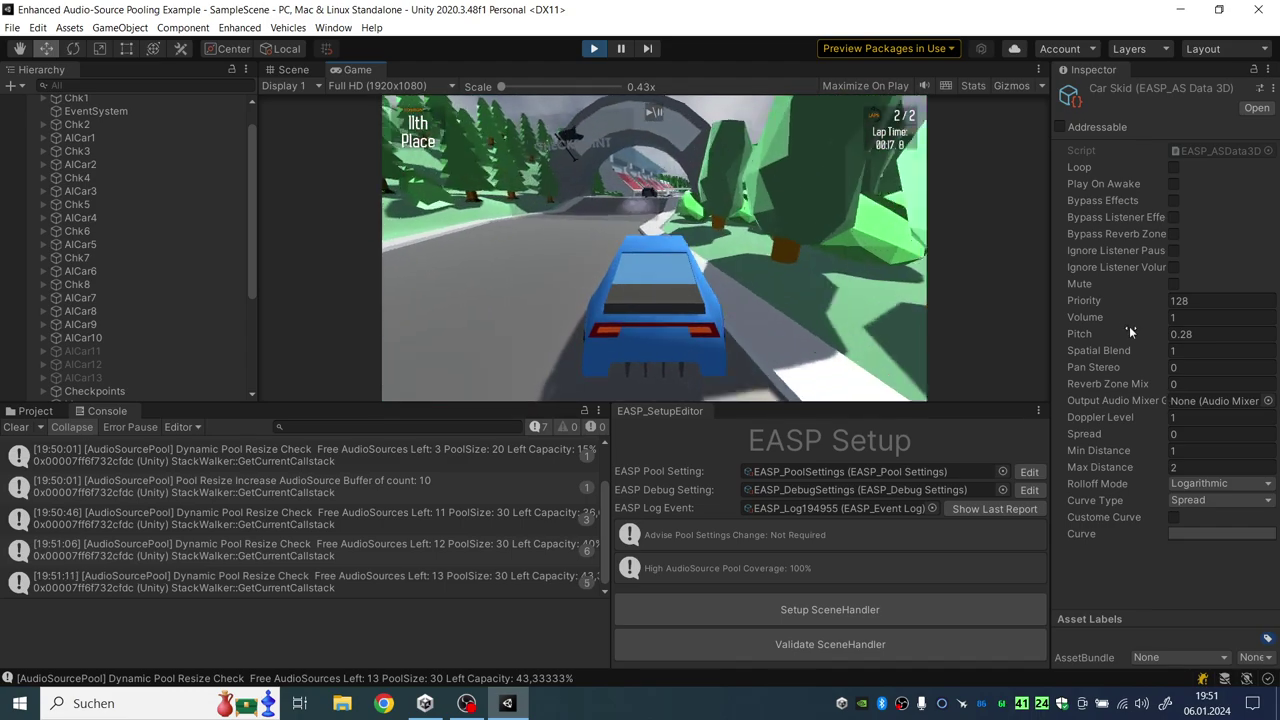
mouse_move(1129, 326)
left_mouse_down()
mouse_move(1132, 314)
mouse_move(1035, 298)
left_mouse_up()
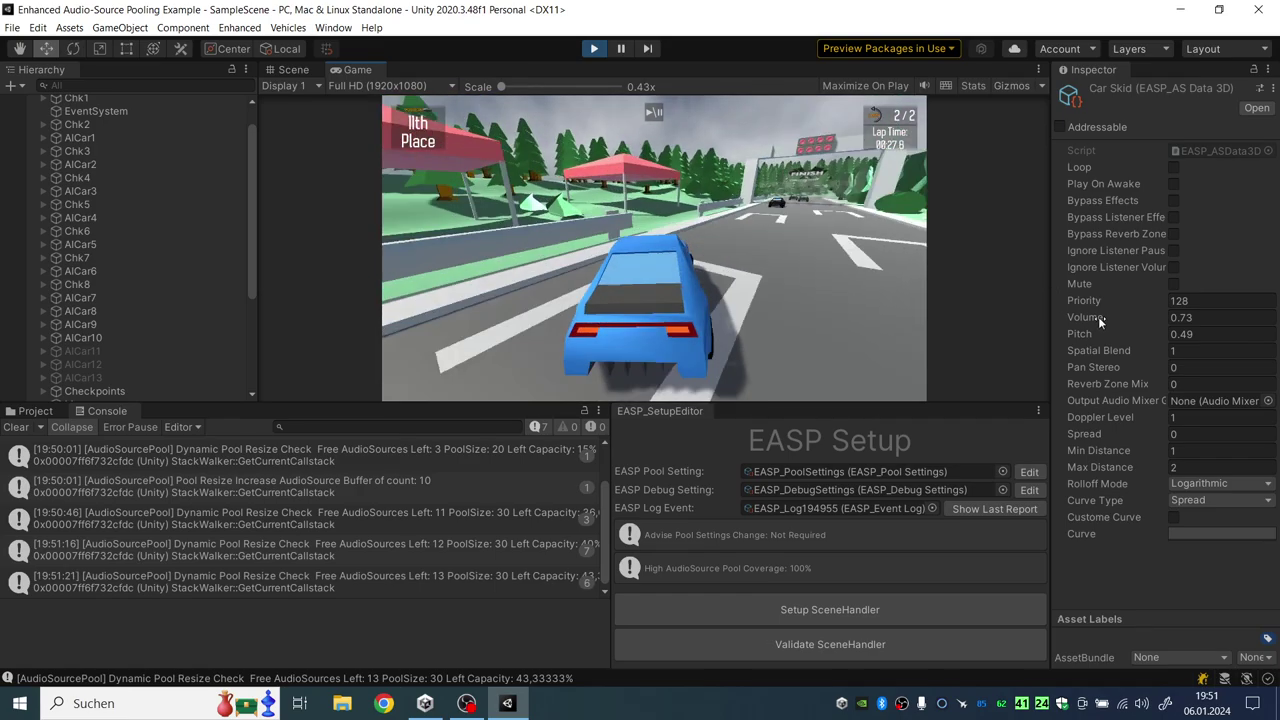
left_click_drag(1098, 316, 1084, 319)
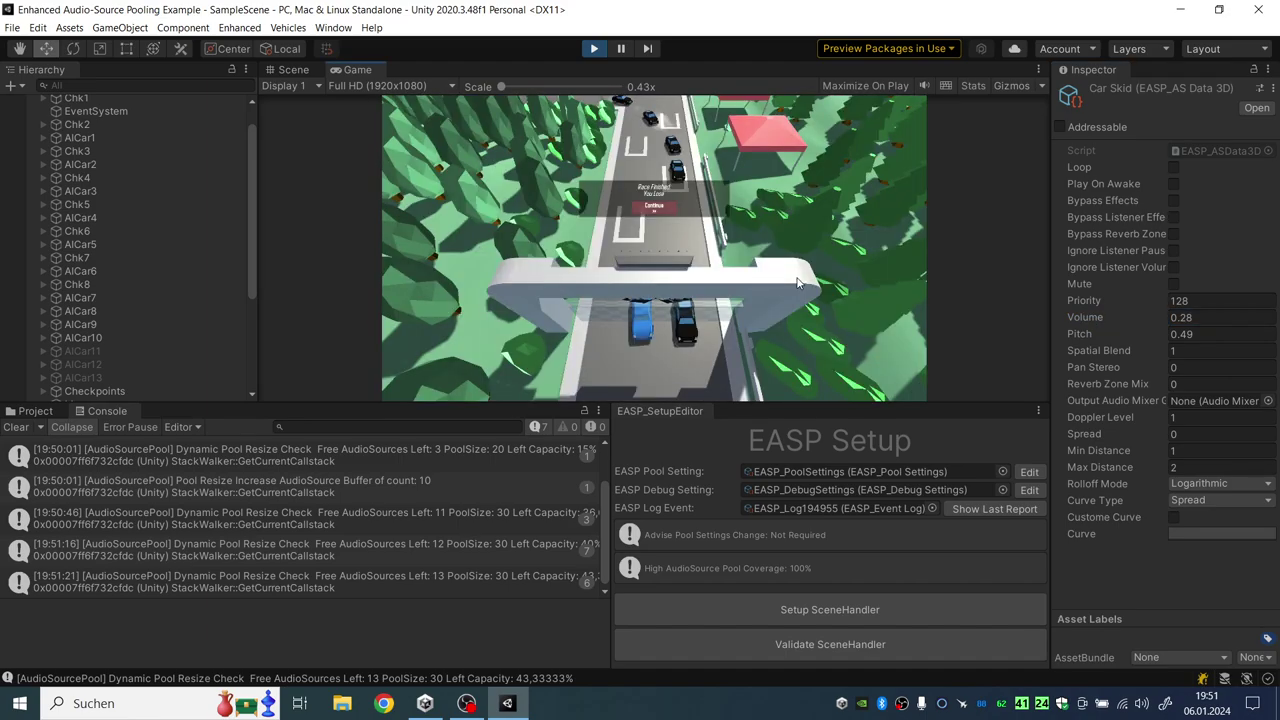
Start a fresh race in hood-camera view and raise Car Skid volume to 0.82
left_click(656, 208)
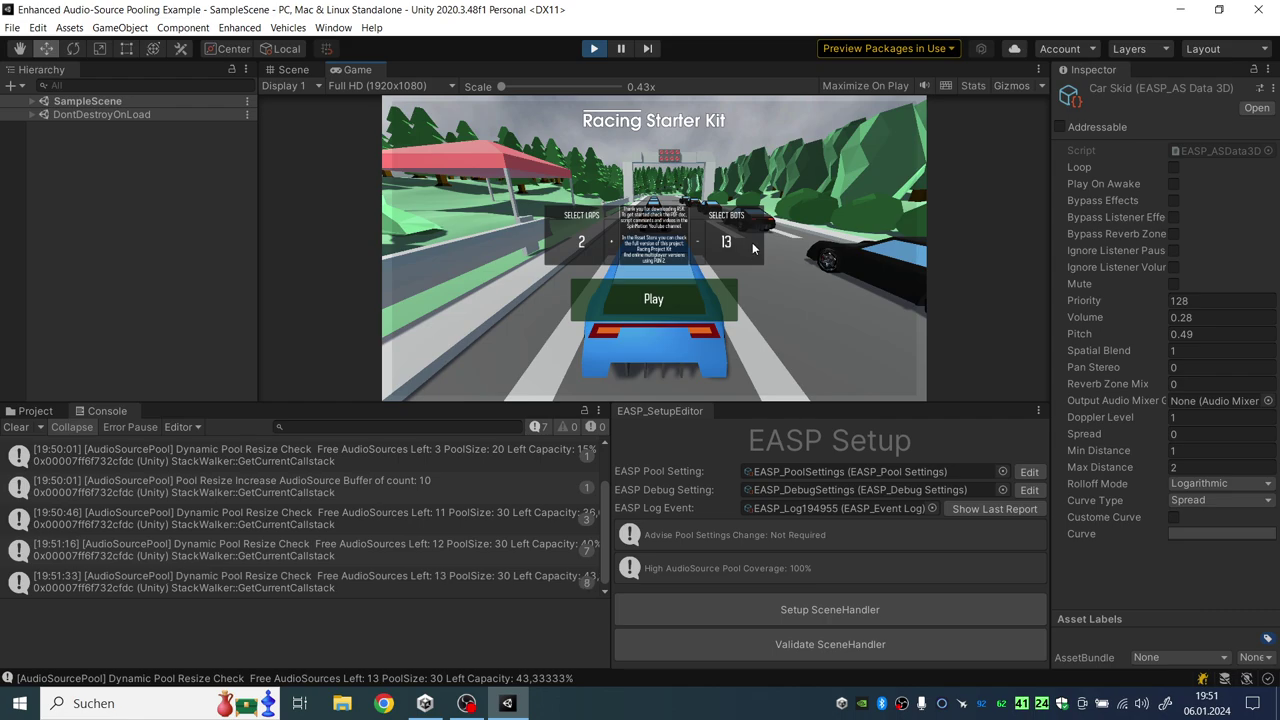
left_click(705, 295)
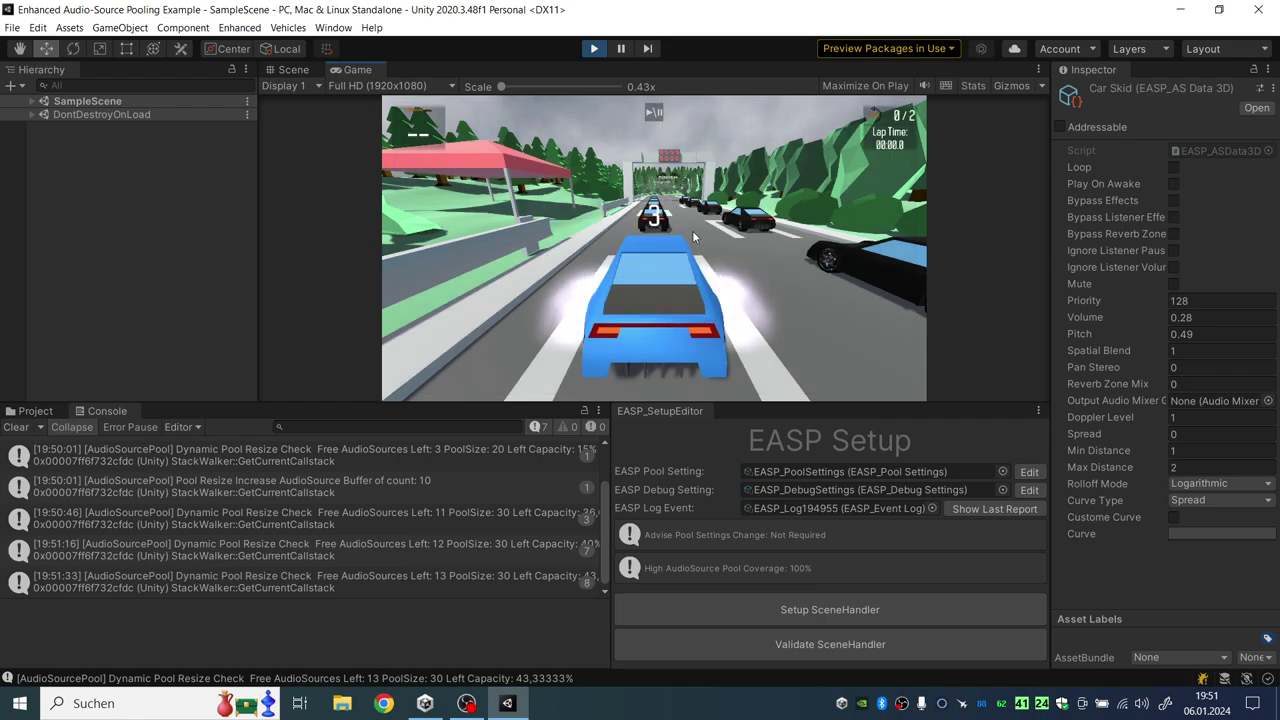
key("c")
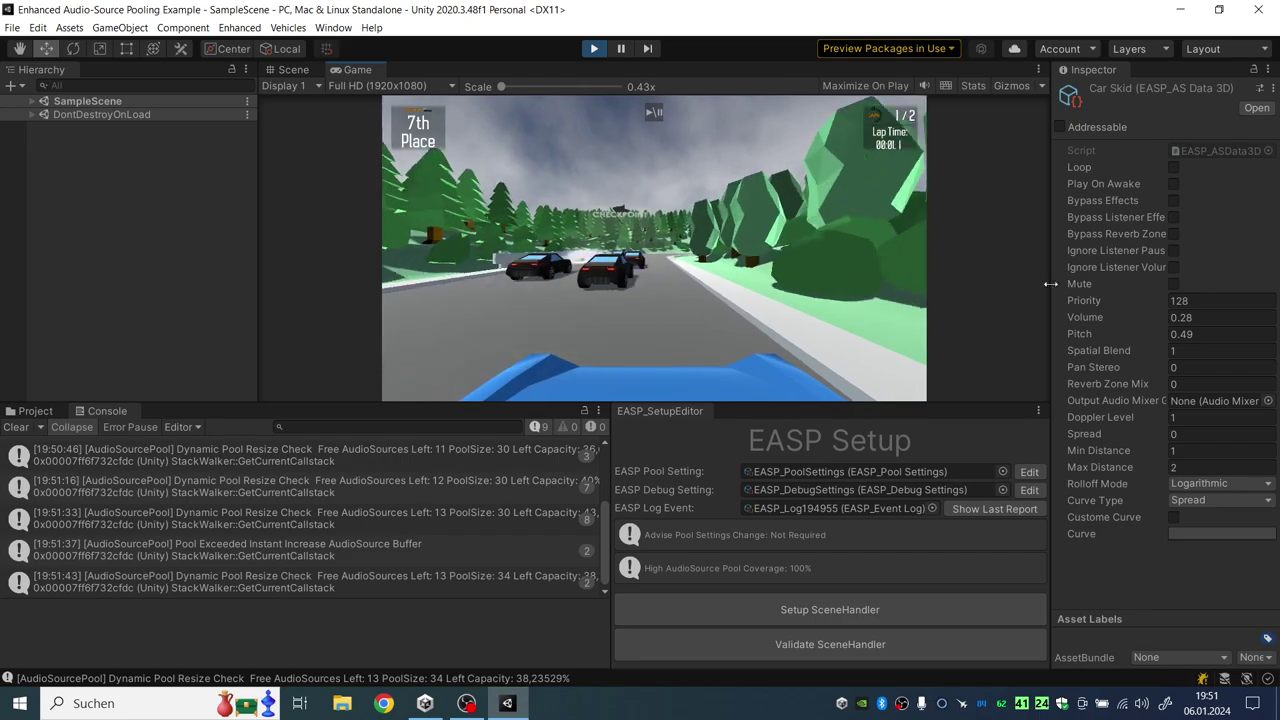
left_click_drag(1126, 317, 1144, 316)
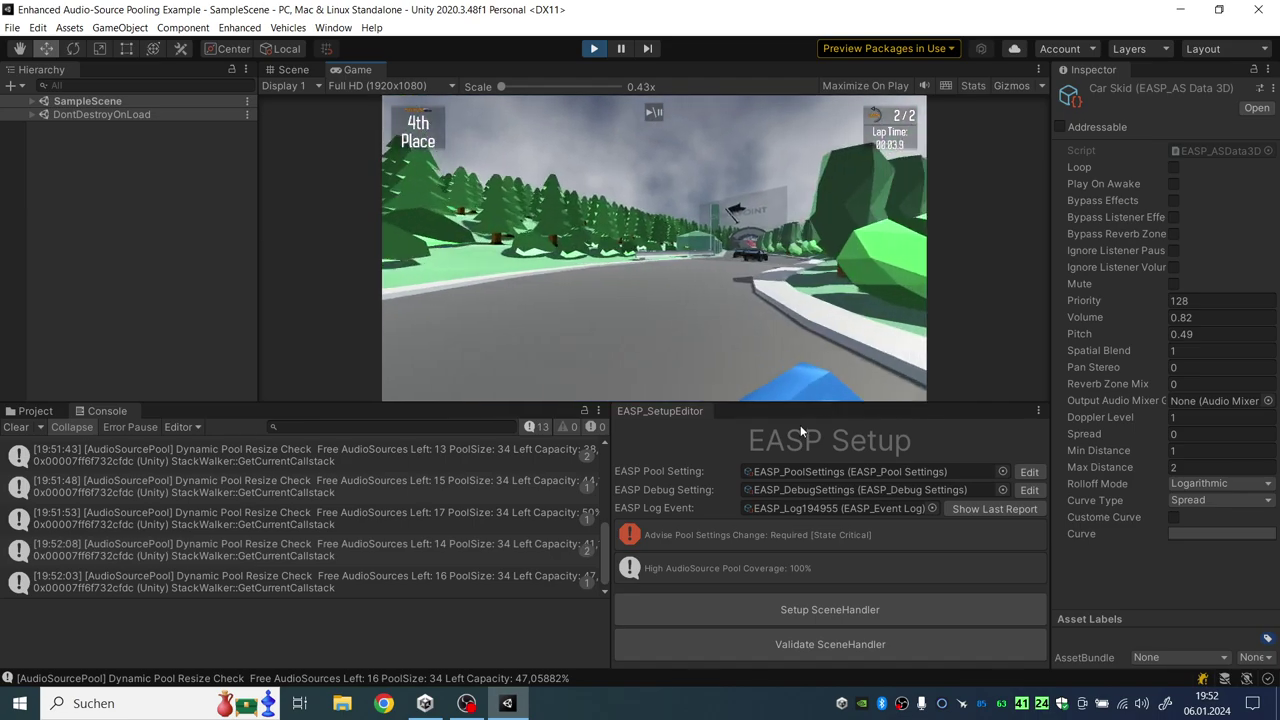
left_click(1014, 507)
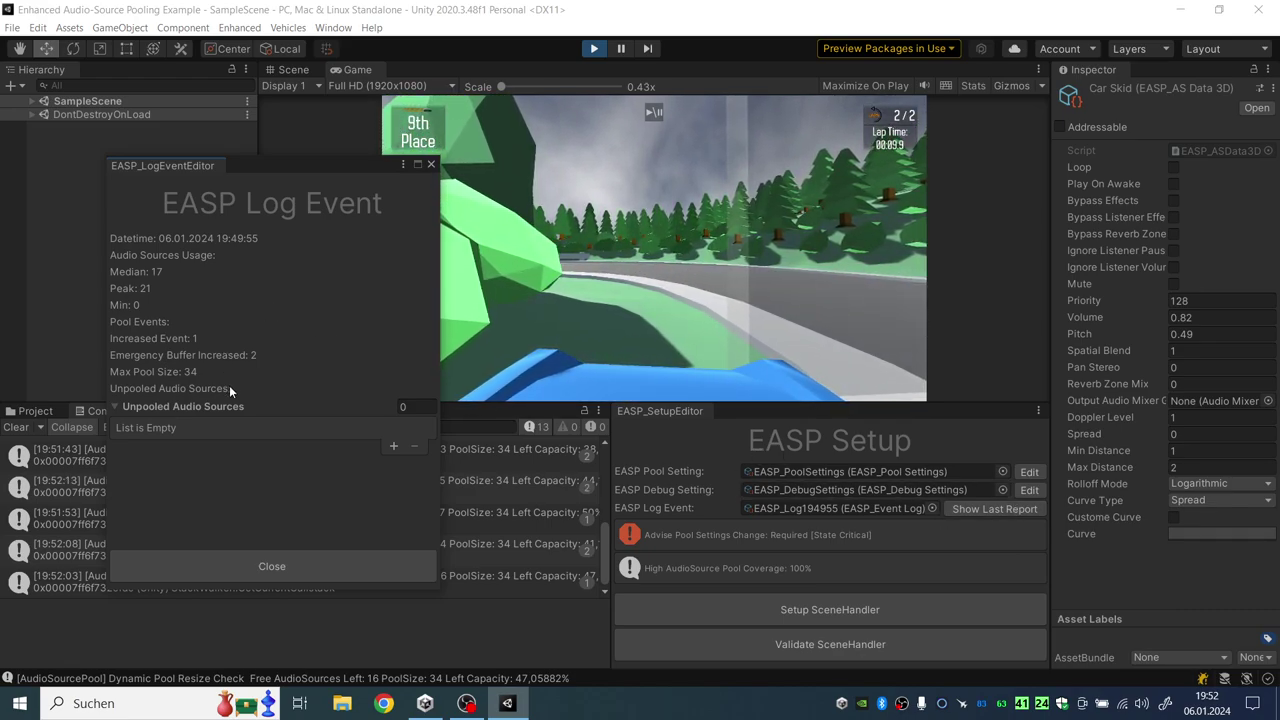
left_click(280, 567)
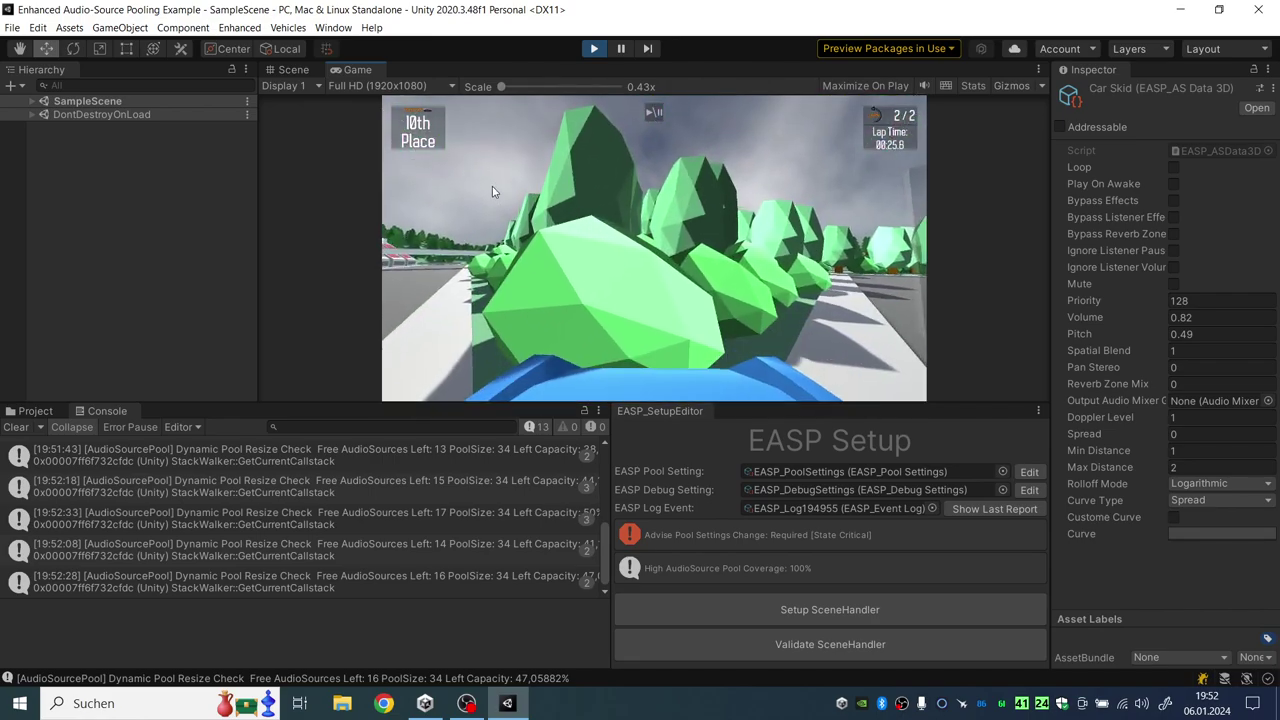
Stop Play mode and apply validated EASP settings: Left Capacity Trigger 15, Pool Grow Buffer 15
left_click(600, 51)
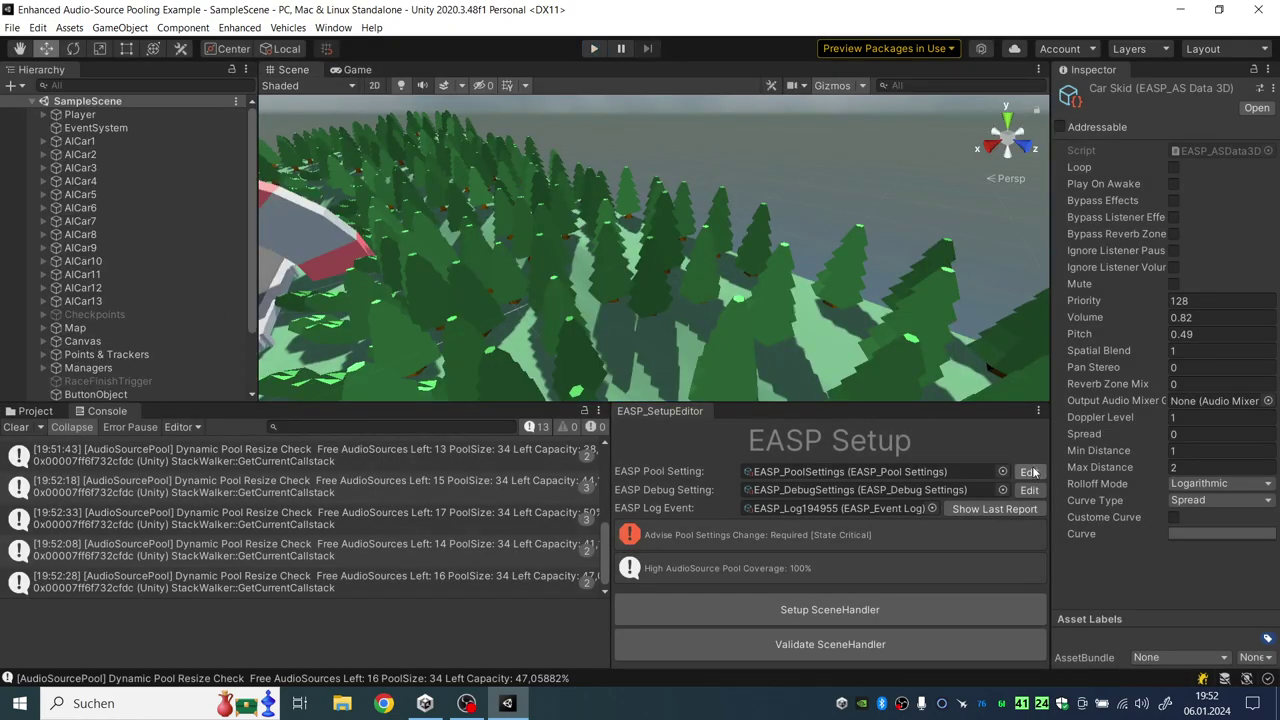
left_click(1030, 472)
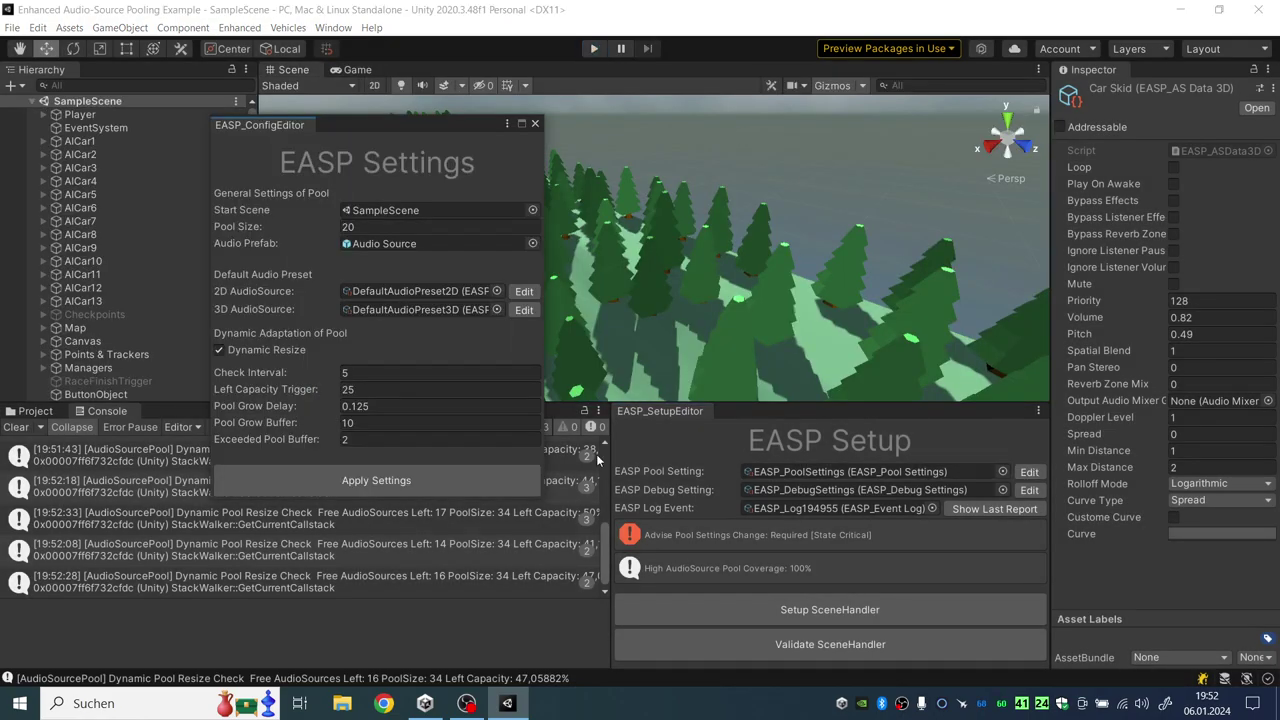
left_click(372, 390)
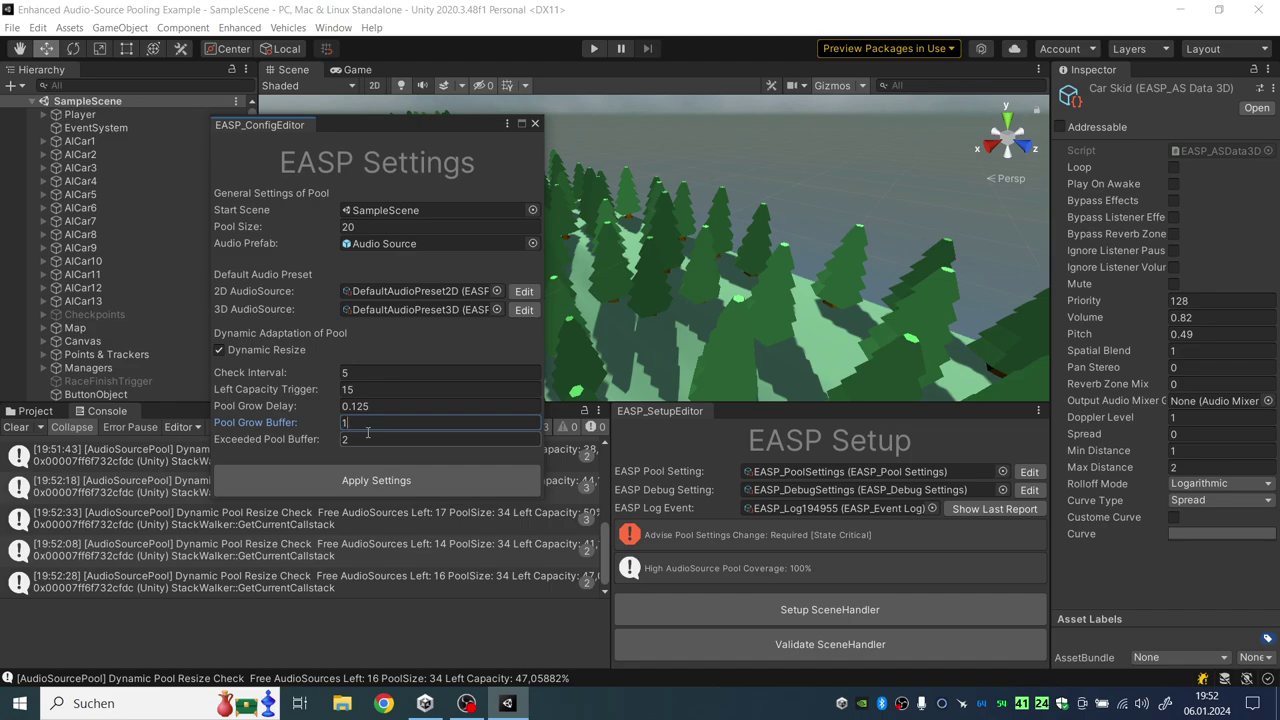
type("5")
left_click(362, 470)
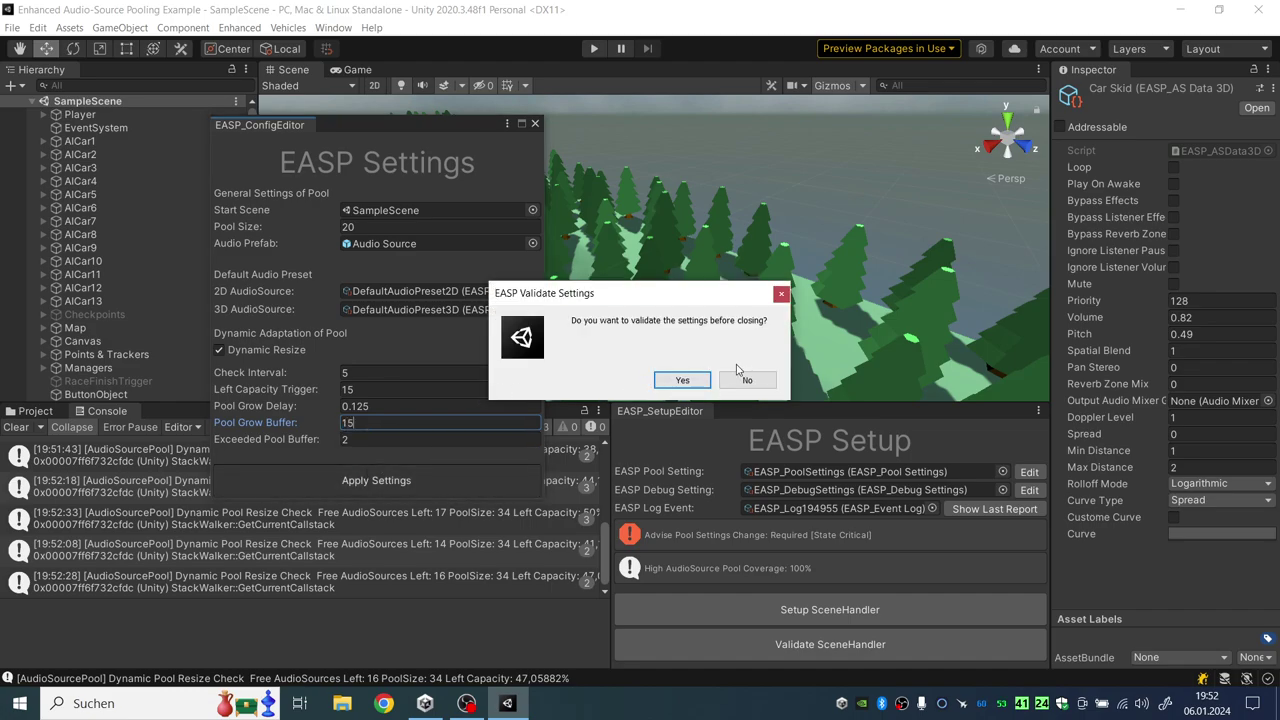
left_click(703, 380)
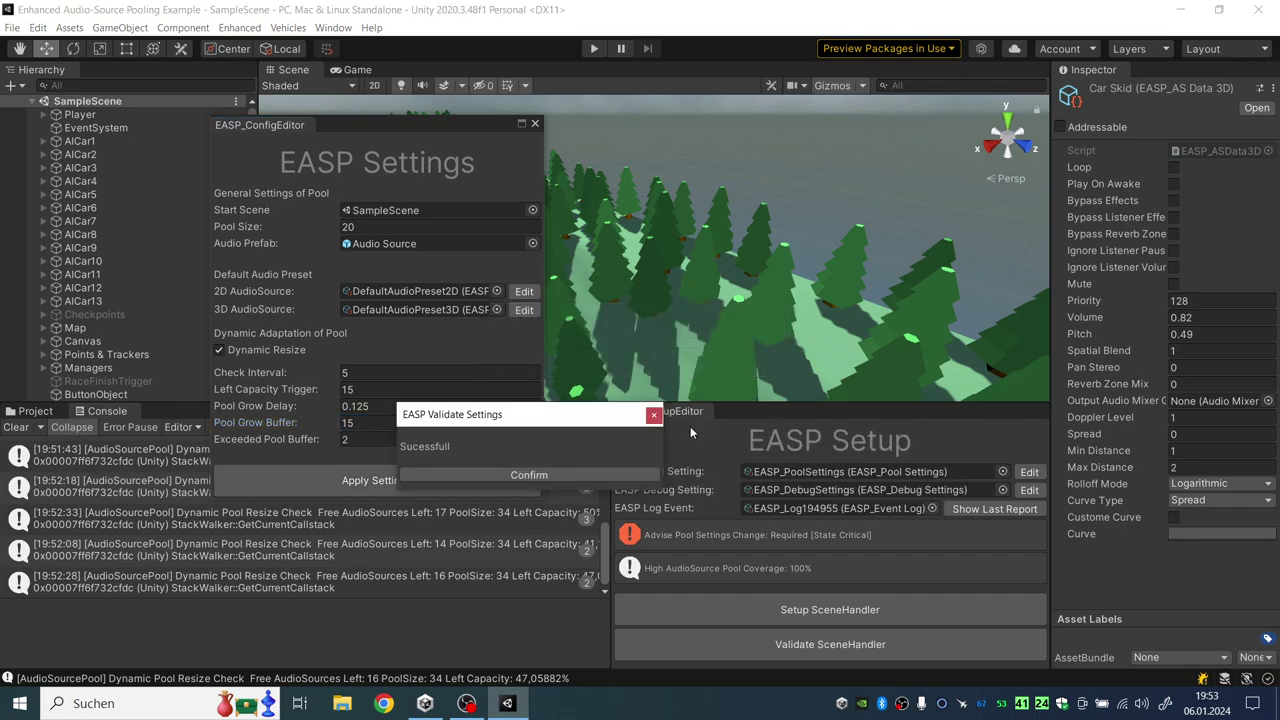
Clear the Console, run a new race, and open the last EASP report showing pool size 35
left_click(596, 475)
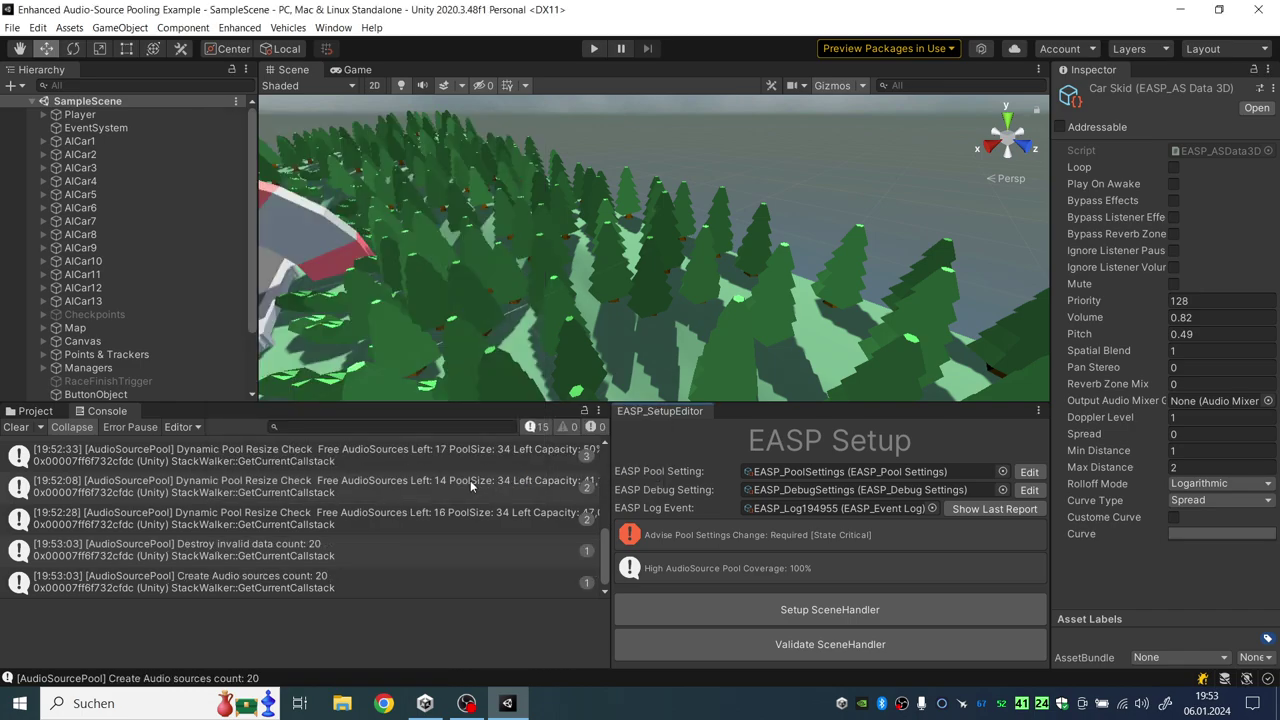
left_click(15, 428)
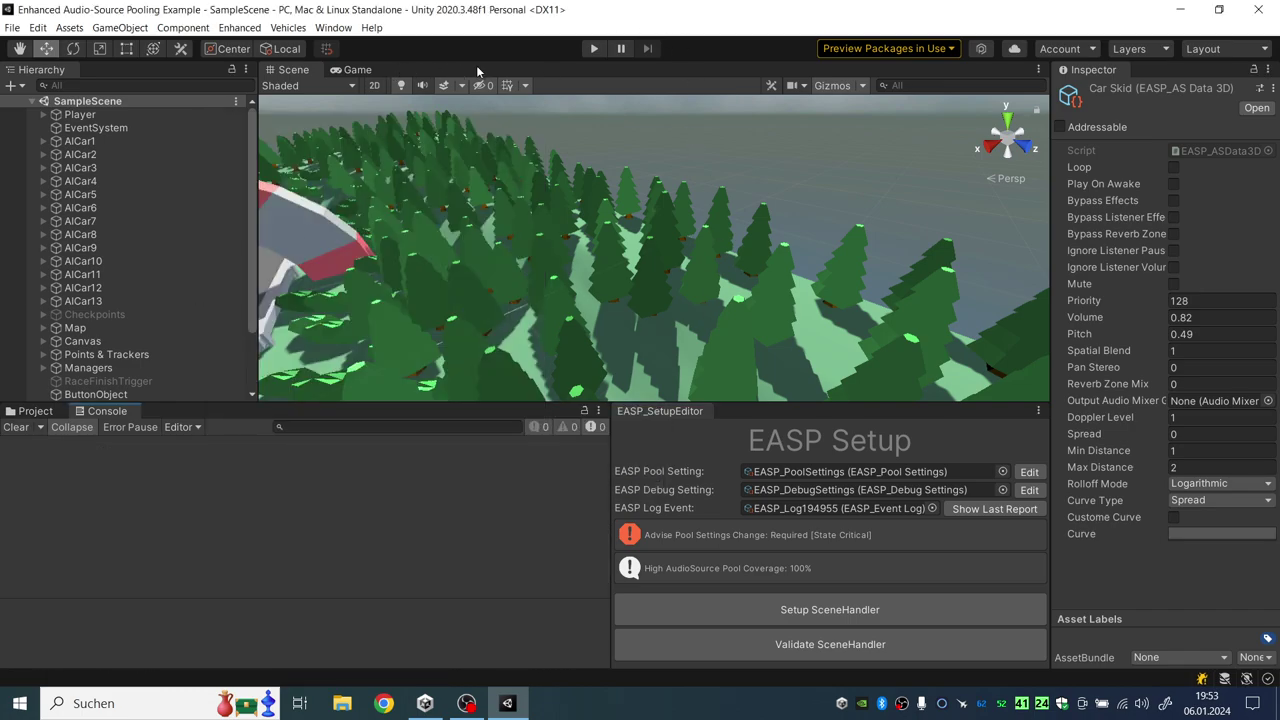
left_click(593, 50)
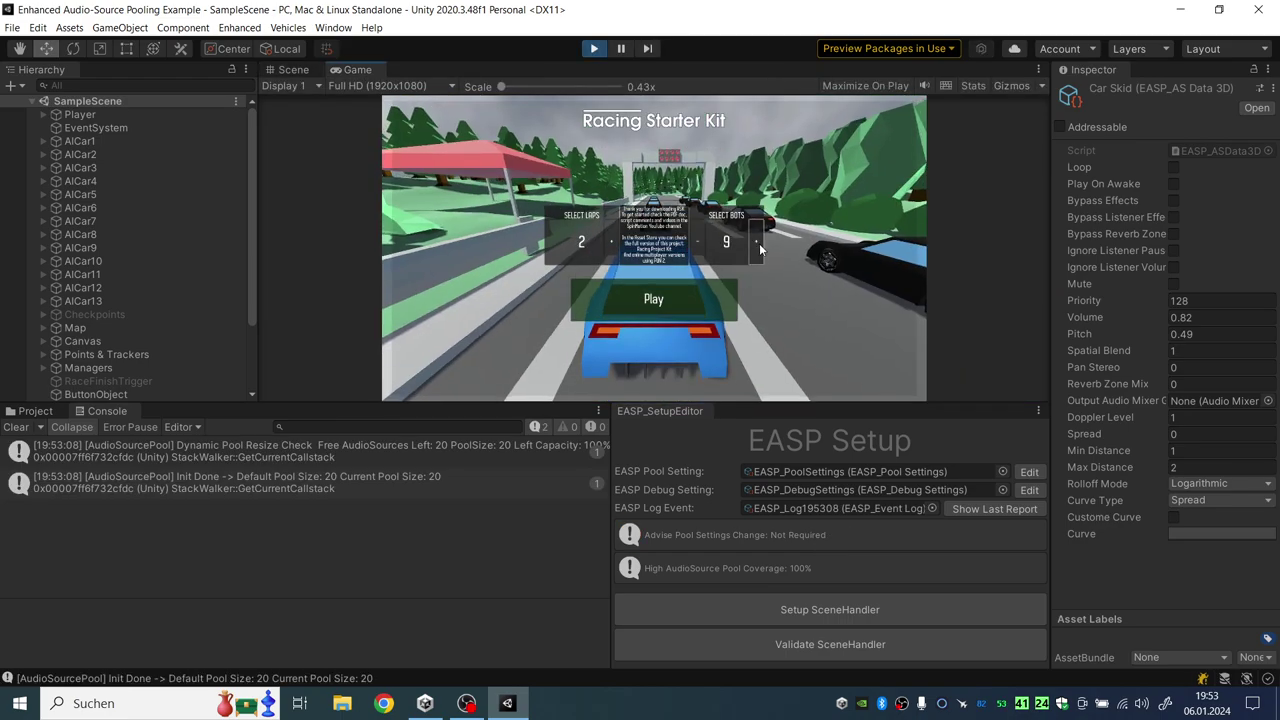
left_click(674, 296)
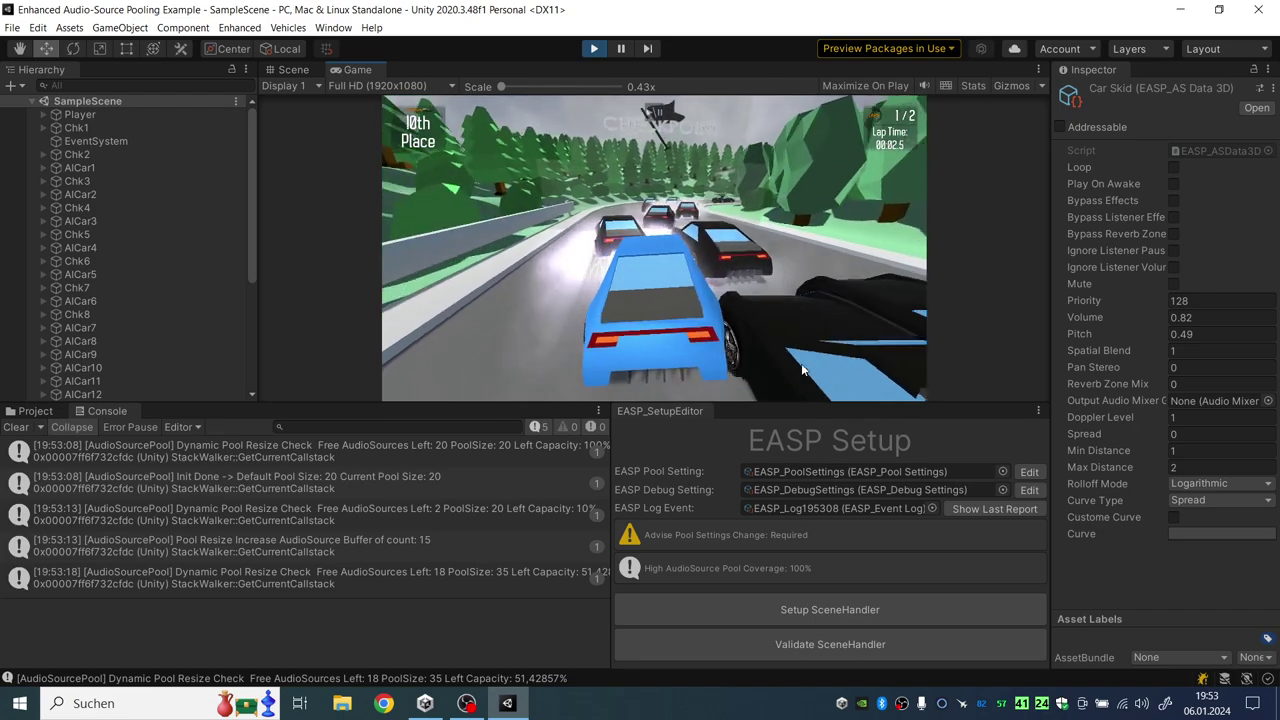
left_click(994, 509)
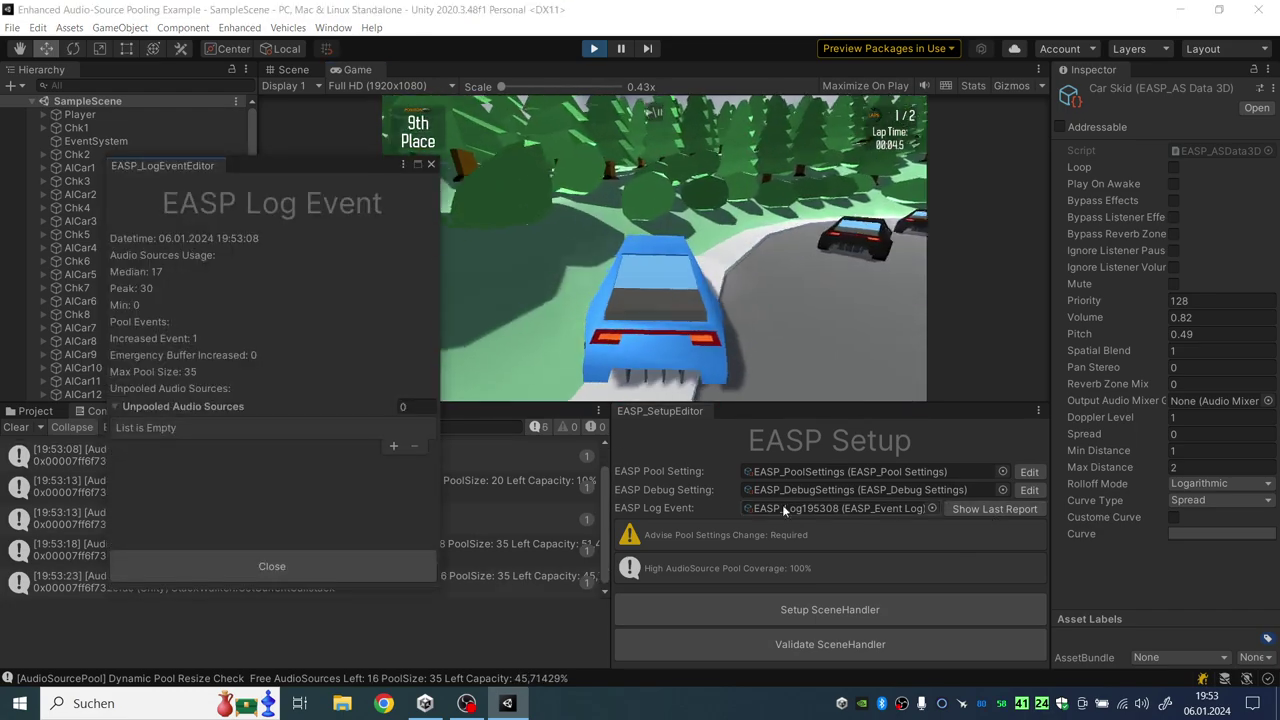
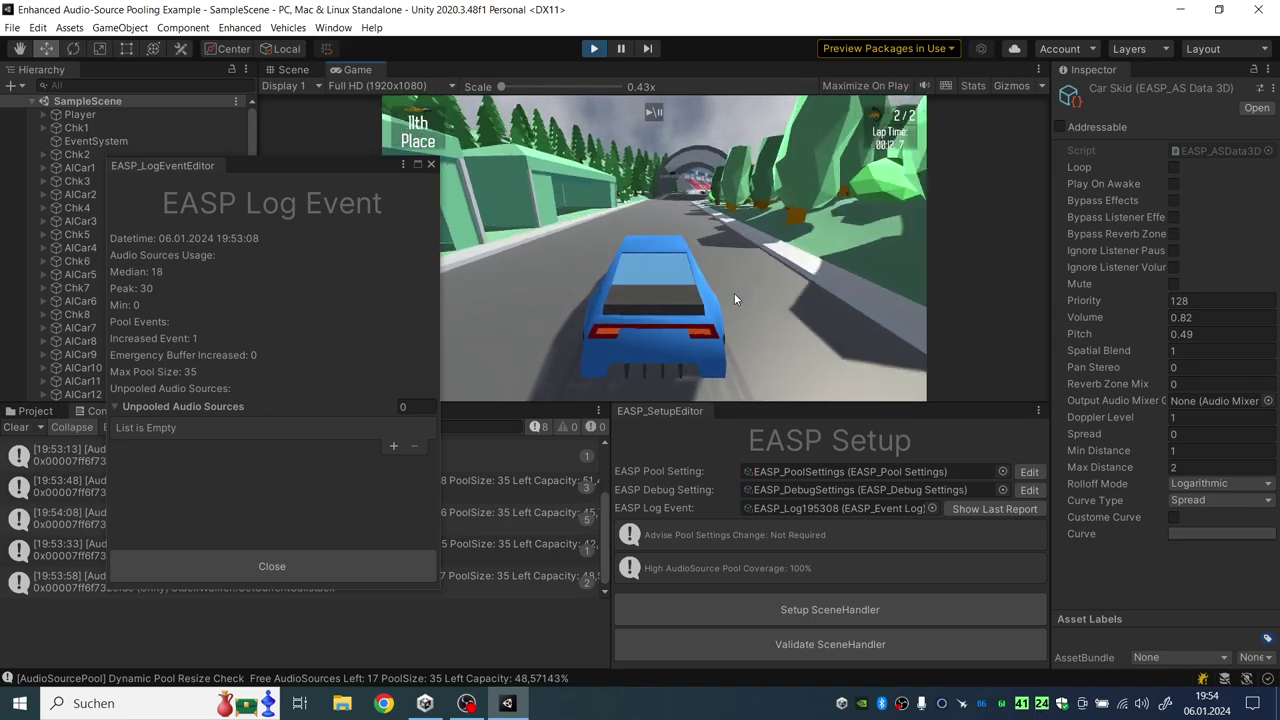
Close the EASP Log Event window and reopen the last report (peak 30, median 18, max pool size 35)
left_click(372, 568)
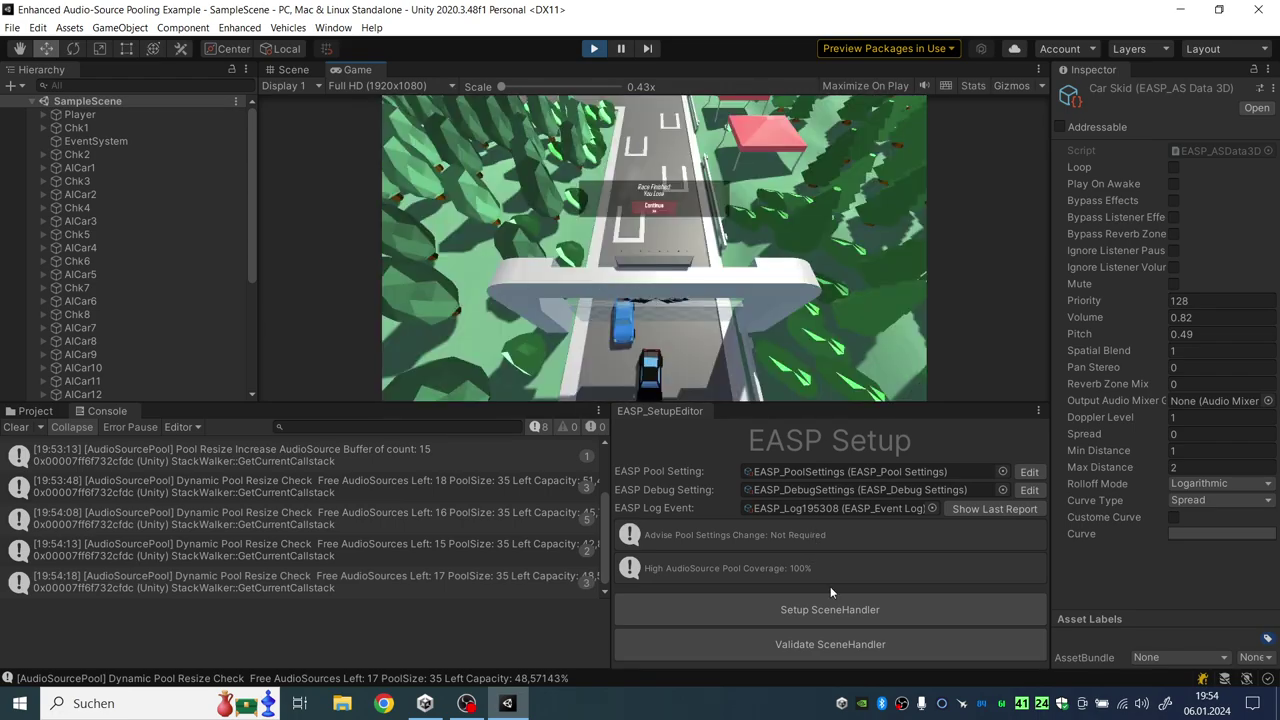
left_click(960, 508)
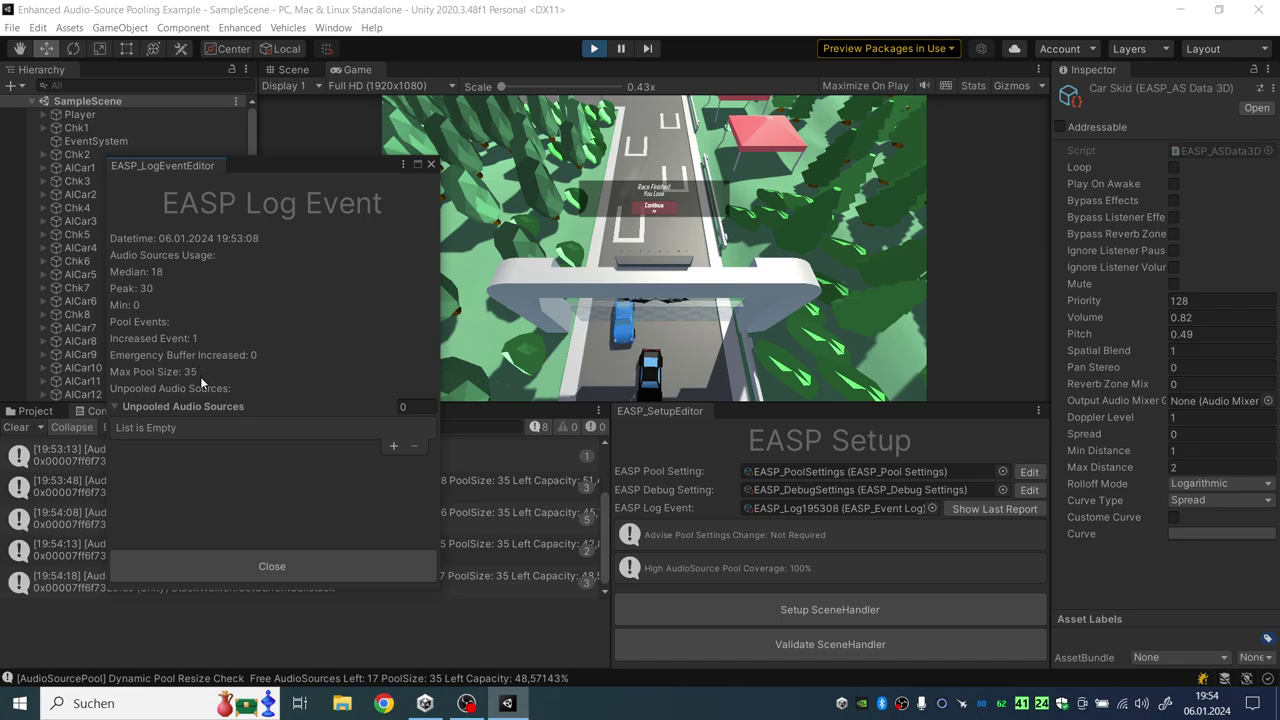
Close the log report and create an empty child GameObject under RaceFinishTrigger
left_click(315, 566)
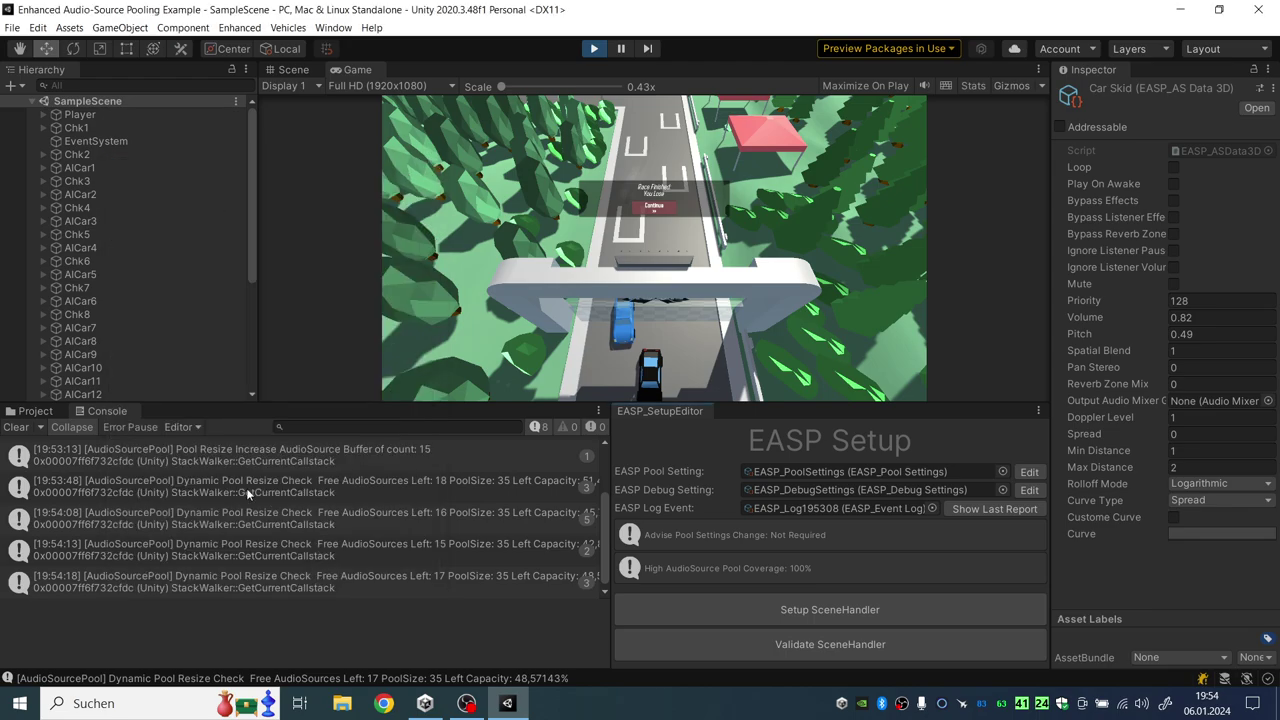
scroll(125, 350, "down", 5)
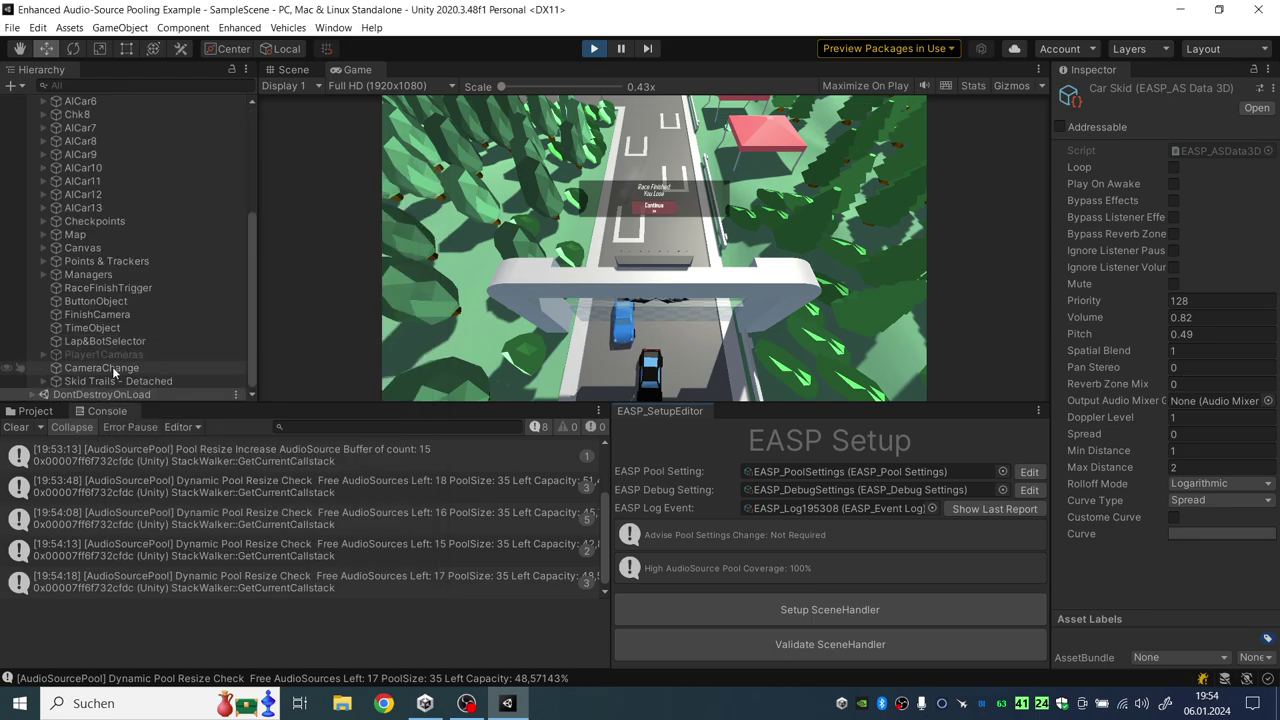
scroll(116, 300, "up", 5)
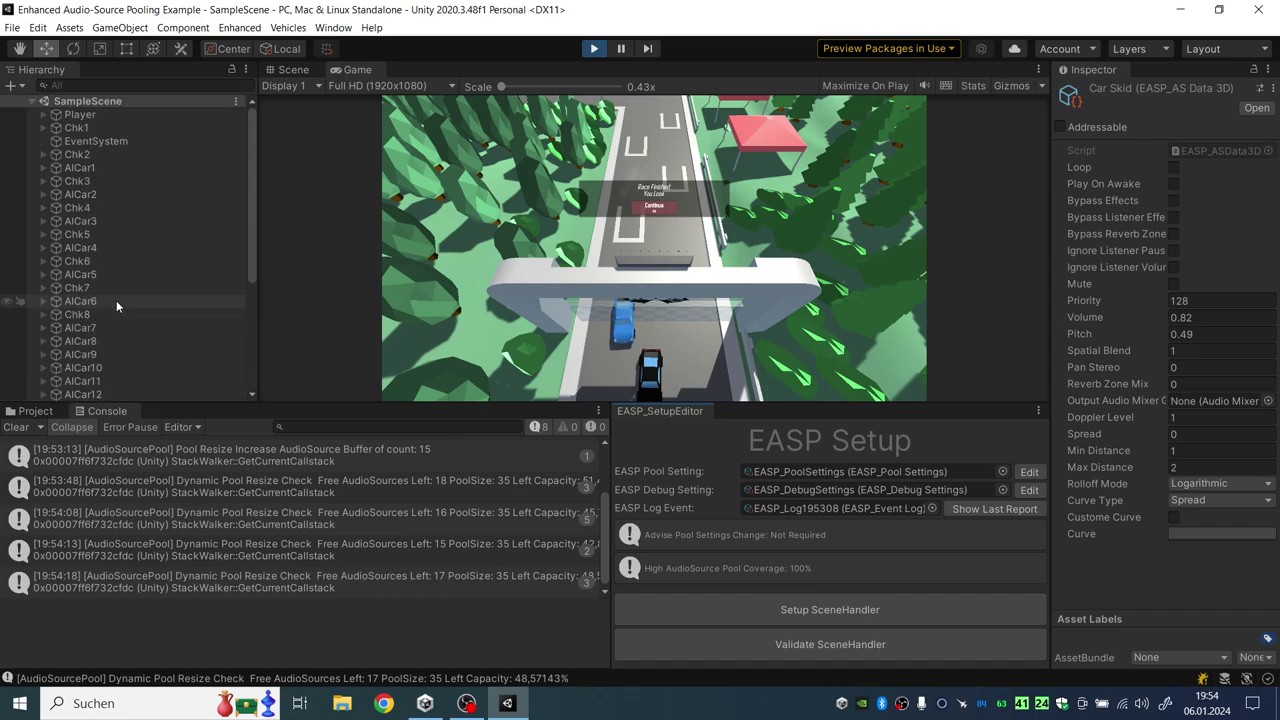
scroll(114, 282, "down", 5)
right_click(117, 289)
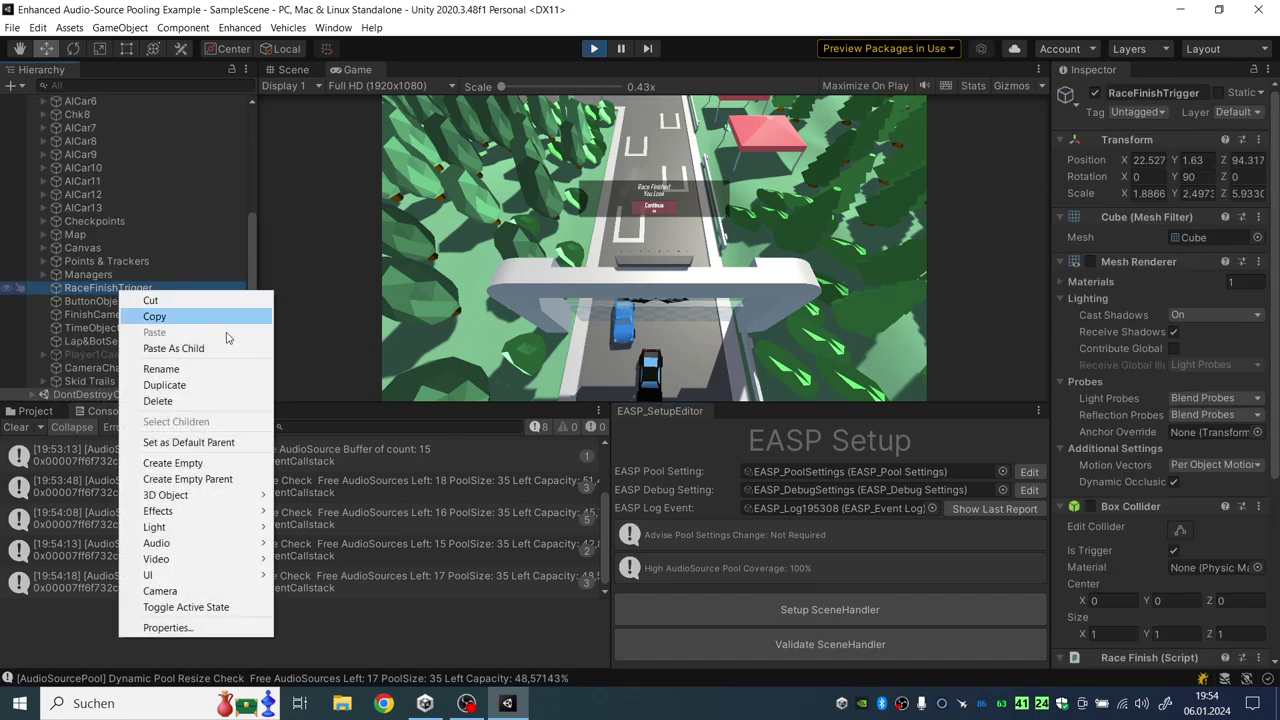
left_click(194, 460)
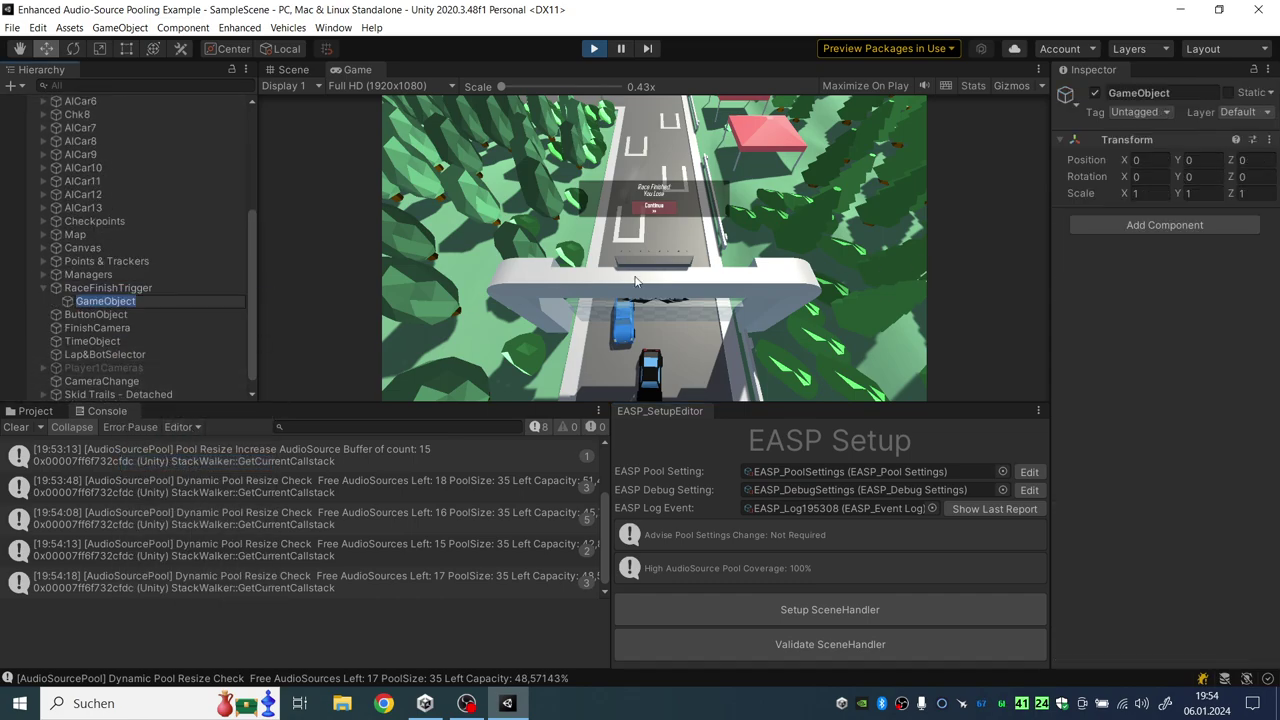
left_click(140, 341)
left_click(156, 303)
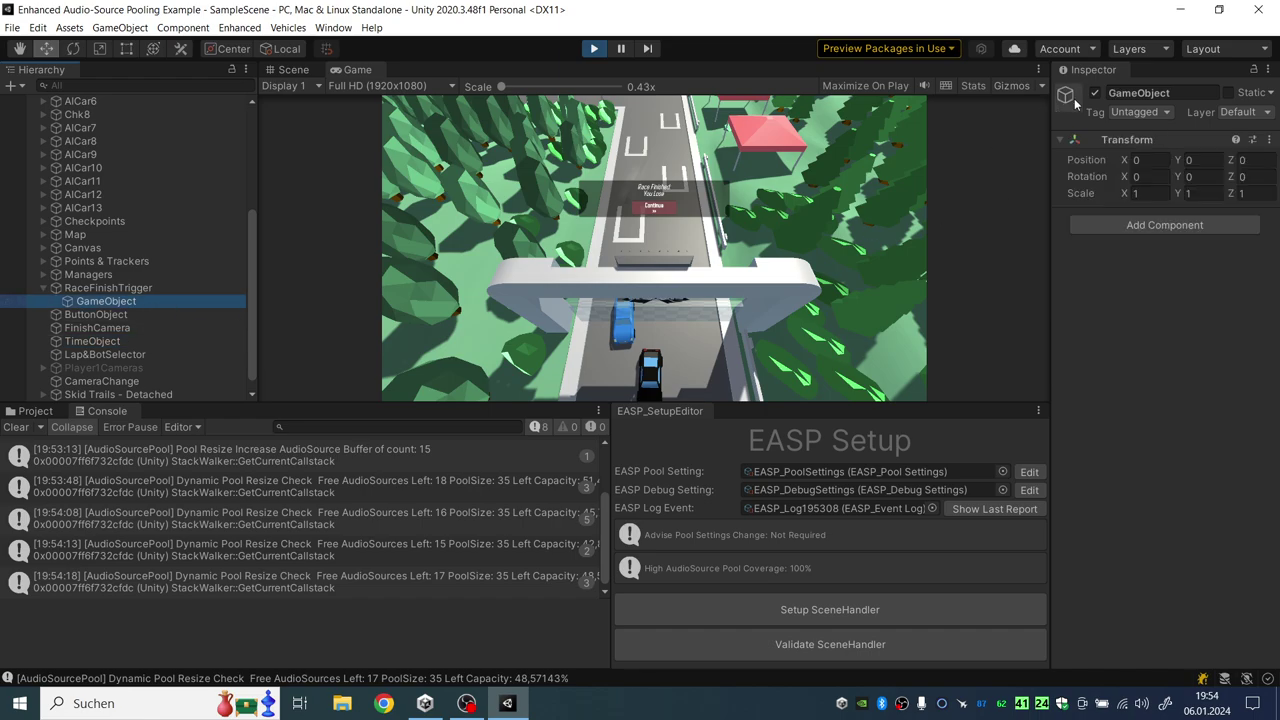
Add a Random Prefab Spawner component (searching 'ra') and bring up the EASP Debug Settings
left_click(1111, 221)
type("ra")
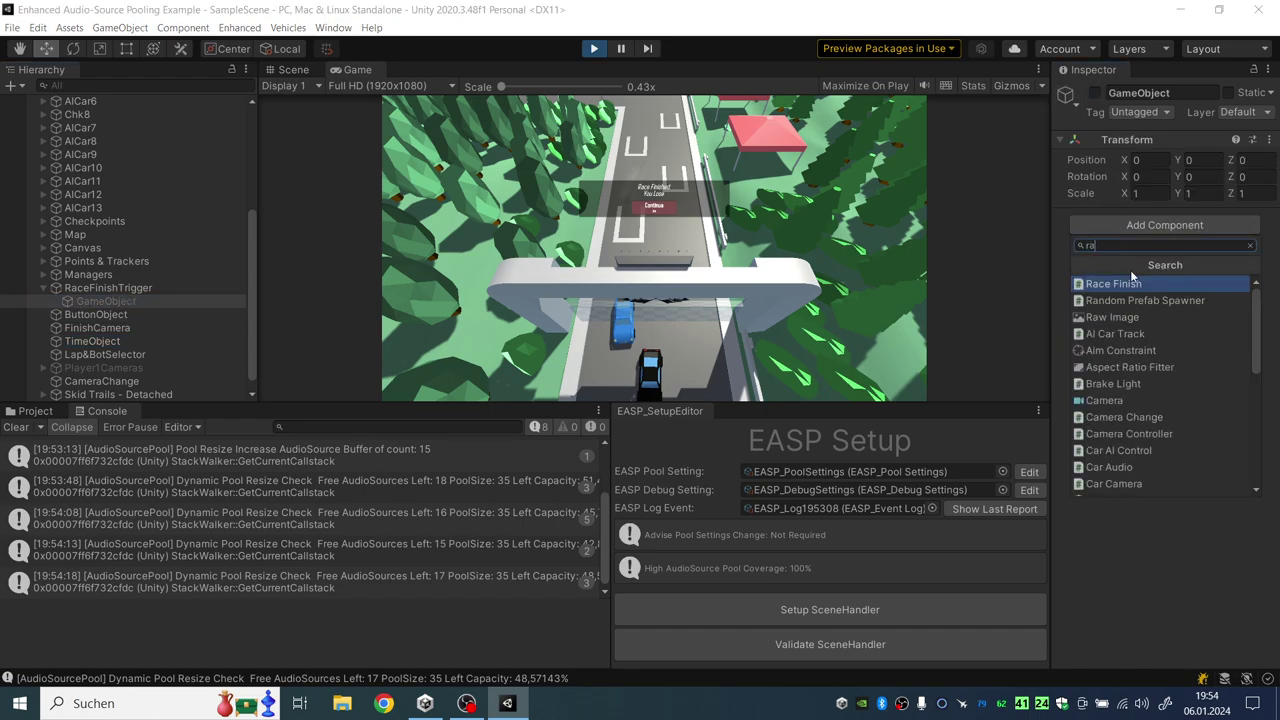
left_click(1141, 301)
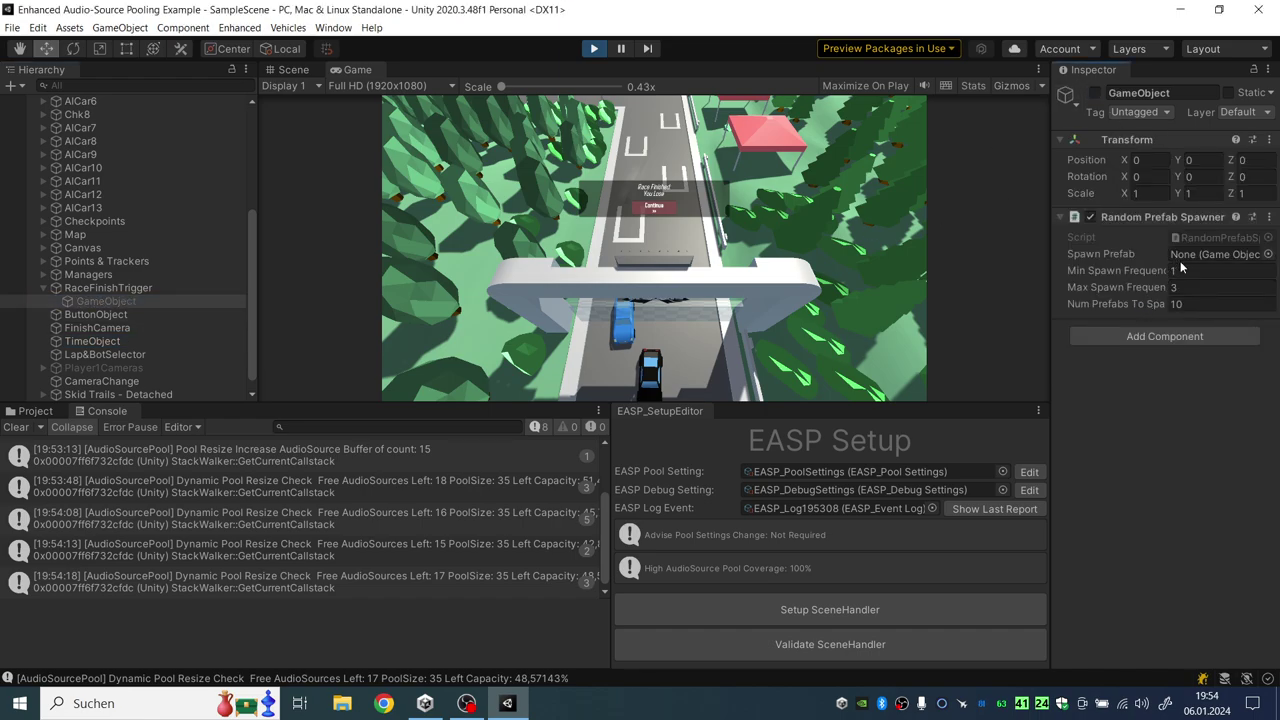
left_click(1029, 489)
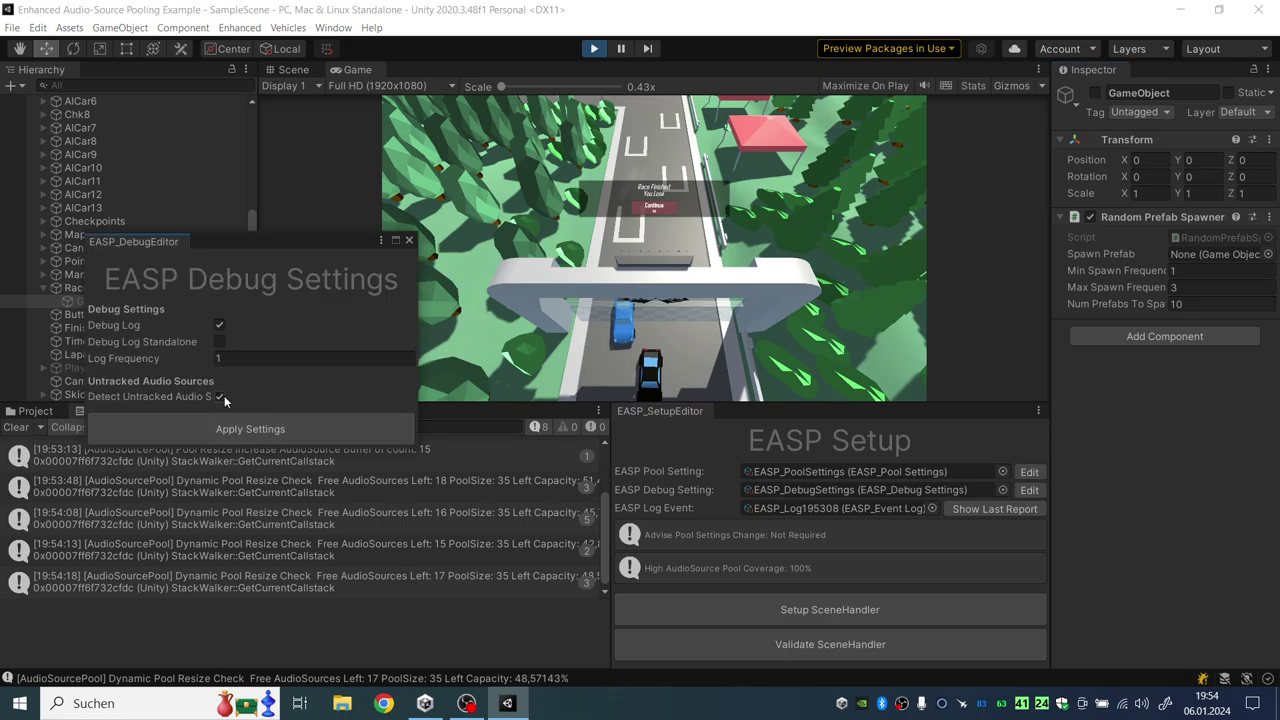
Apply the EASP Debug Settings with the Debug Log option turned back on
left_click(245, 421)
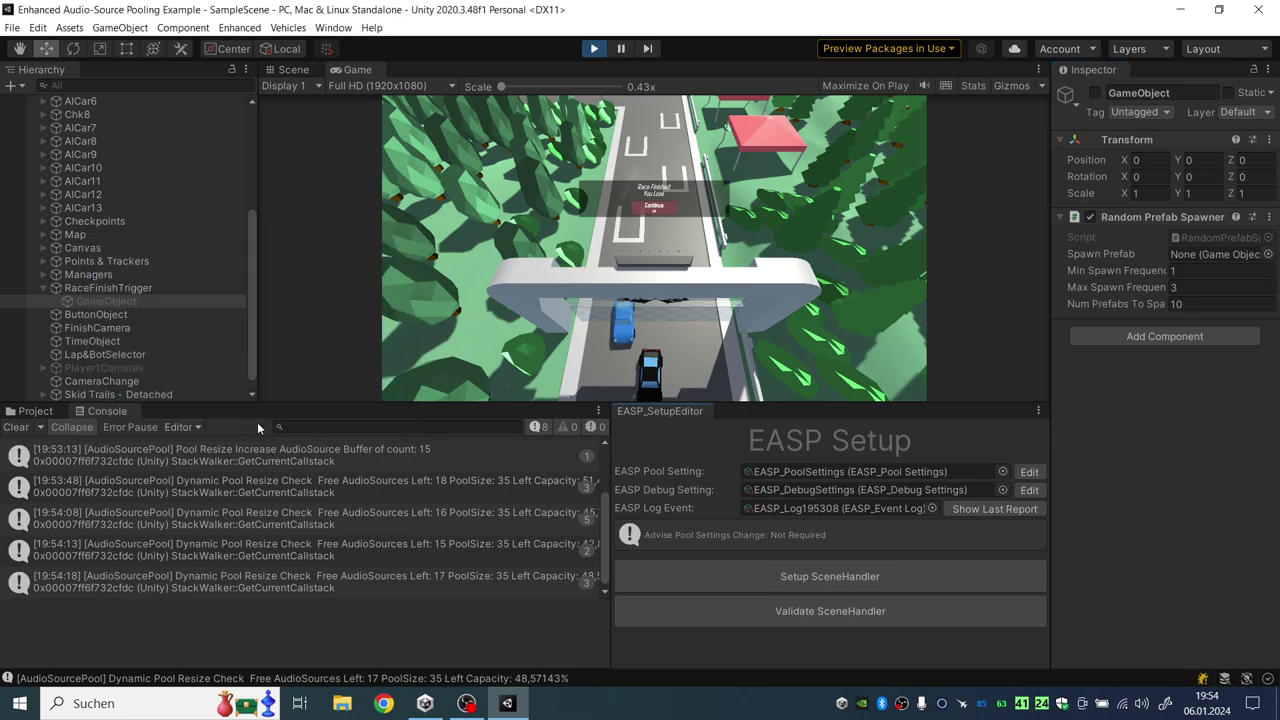
left_click(1029, 489)
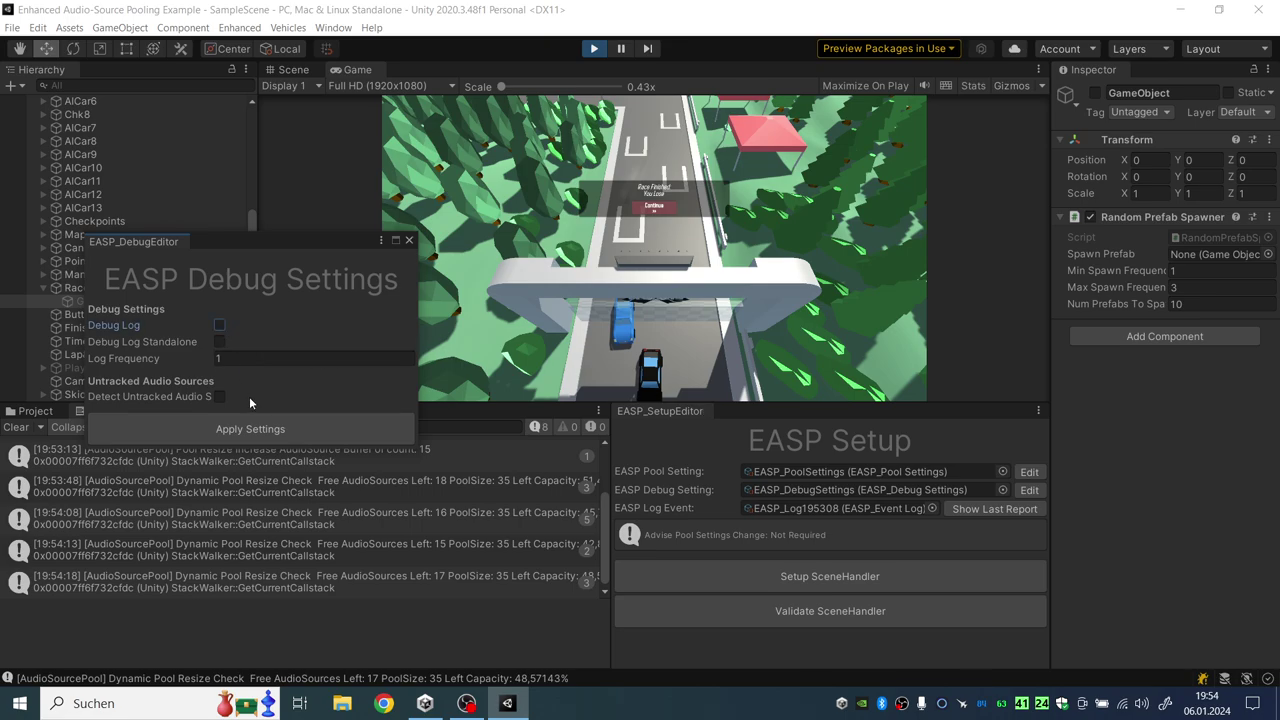
left_click(250, 428)
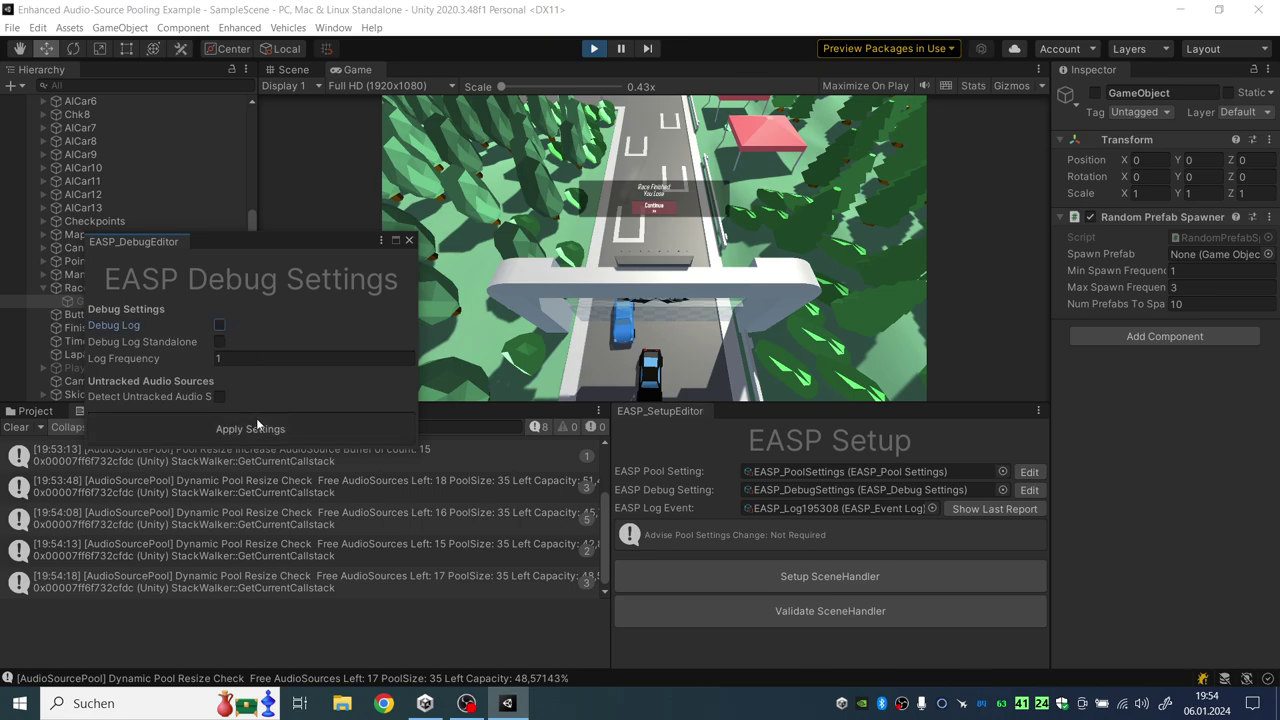
left_click(1021, 492)
left_click(220, 326)
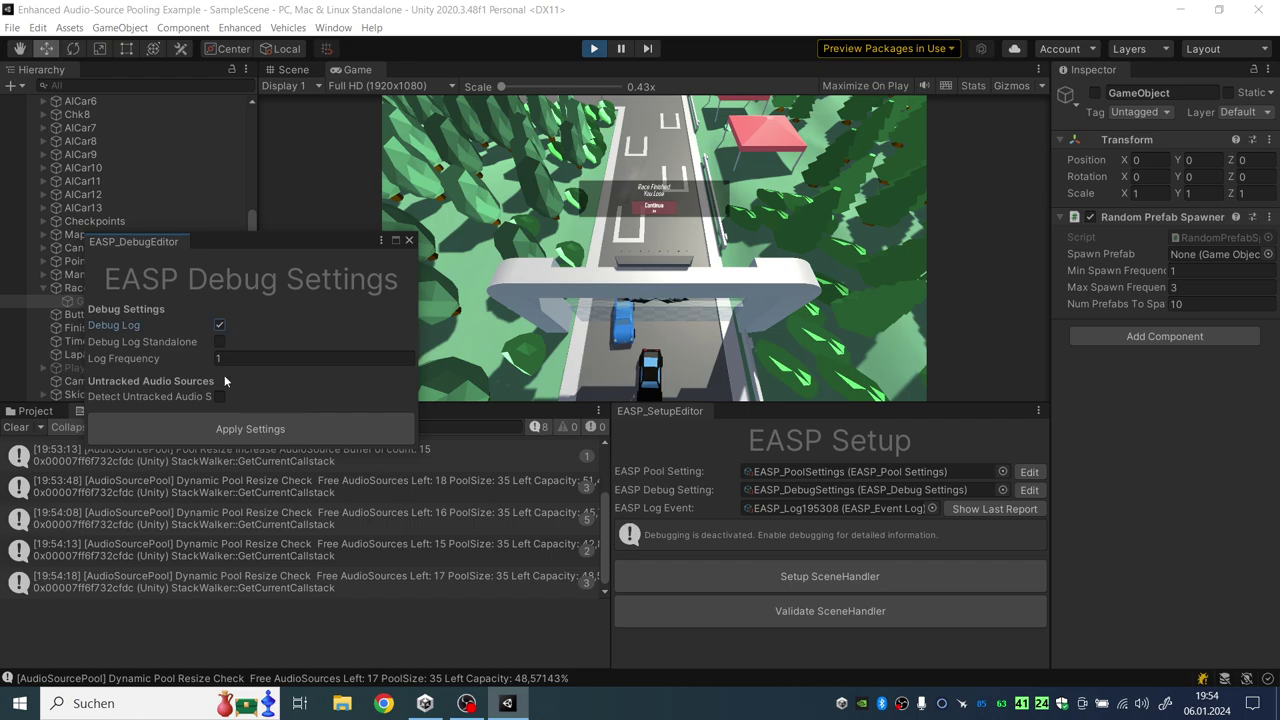
left_click(281, 420)
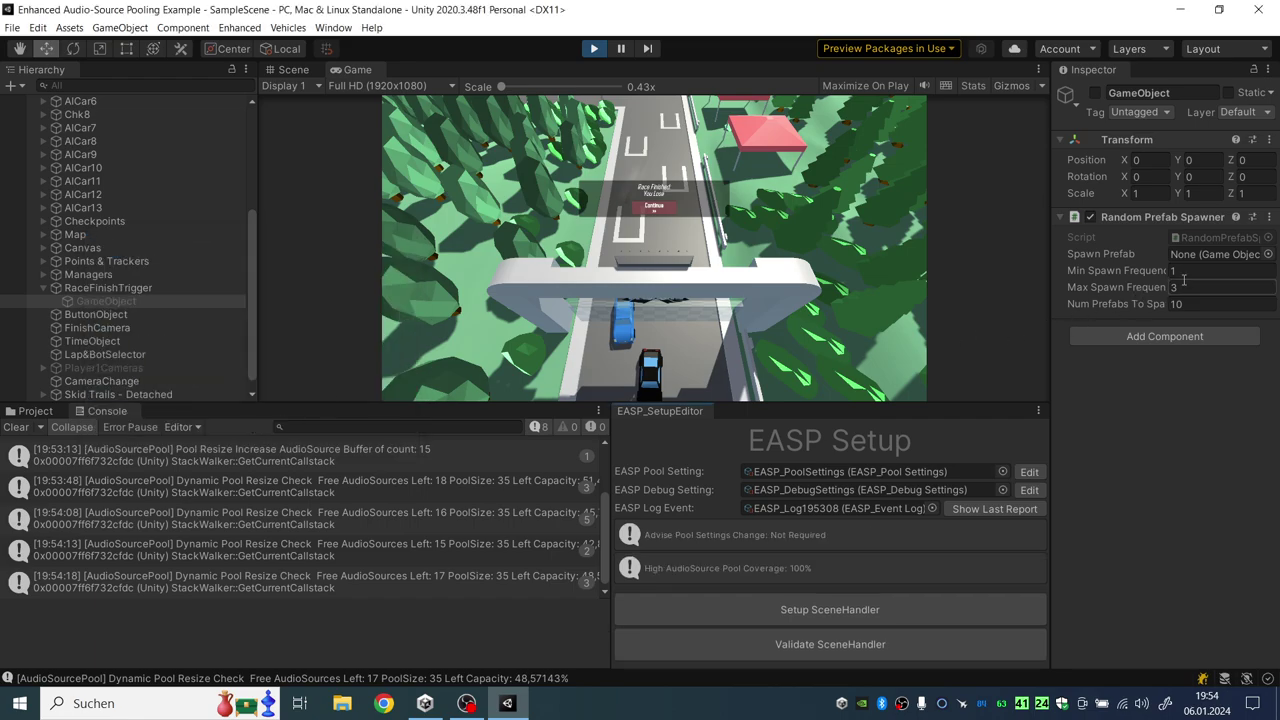
Set the spawner's Spawn Prefab to the Audio Source asset and continue to the Racing Starter Kit menu
left_click(1268, 255)
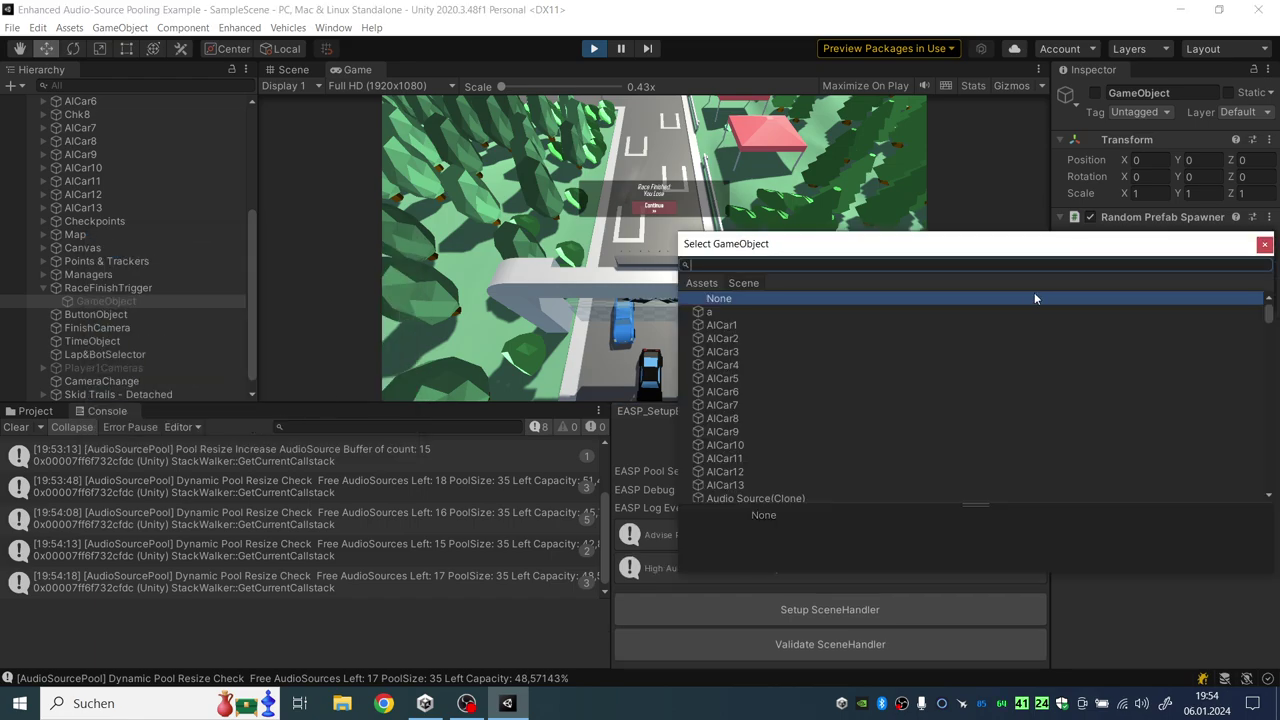
left_click(701, 283)
double_click(931, 330)
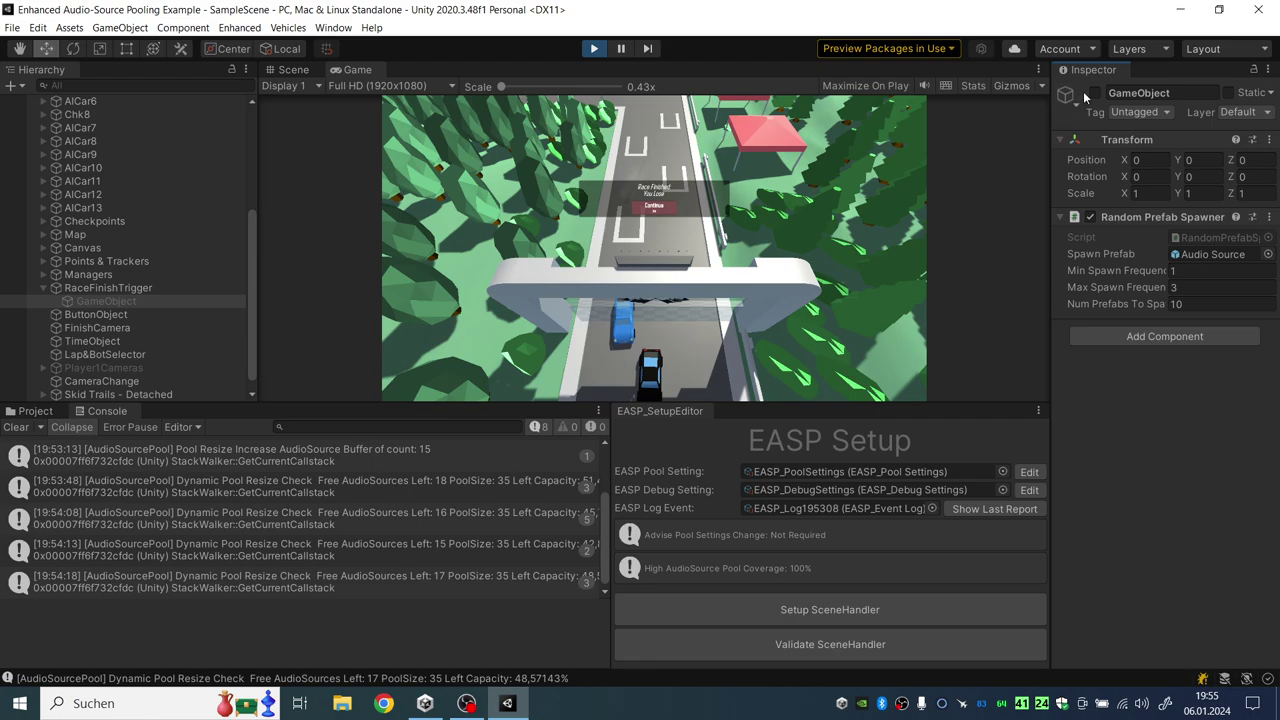
left_click(654, 206)
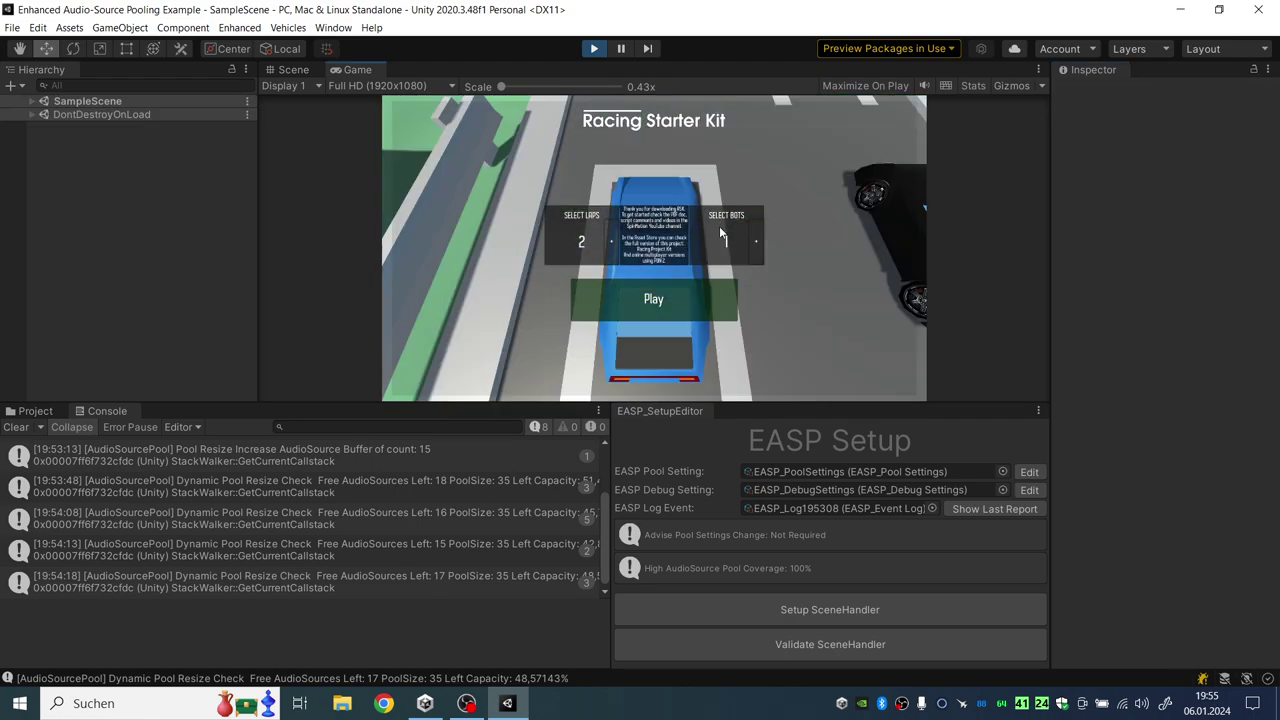
Create an empty GameObject from RaceFinishTrigger and move it to the SampleScene root
left_click(31, 101)
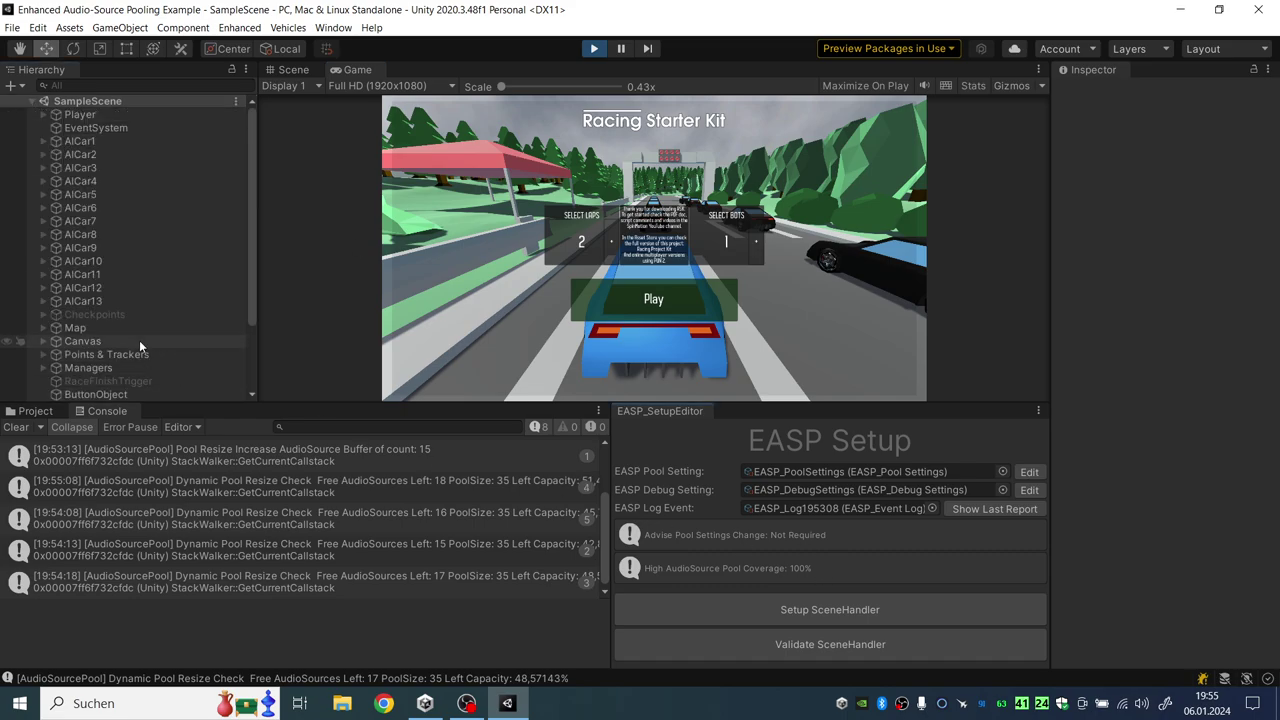
left_click(139, 381)
scroll(1160, 380, "down", 10)
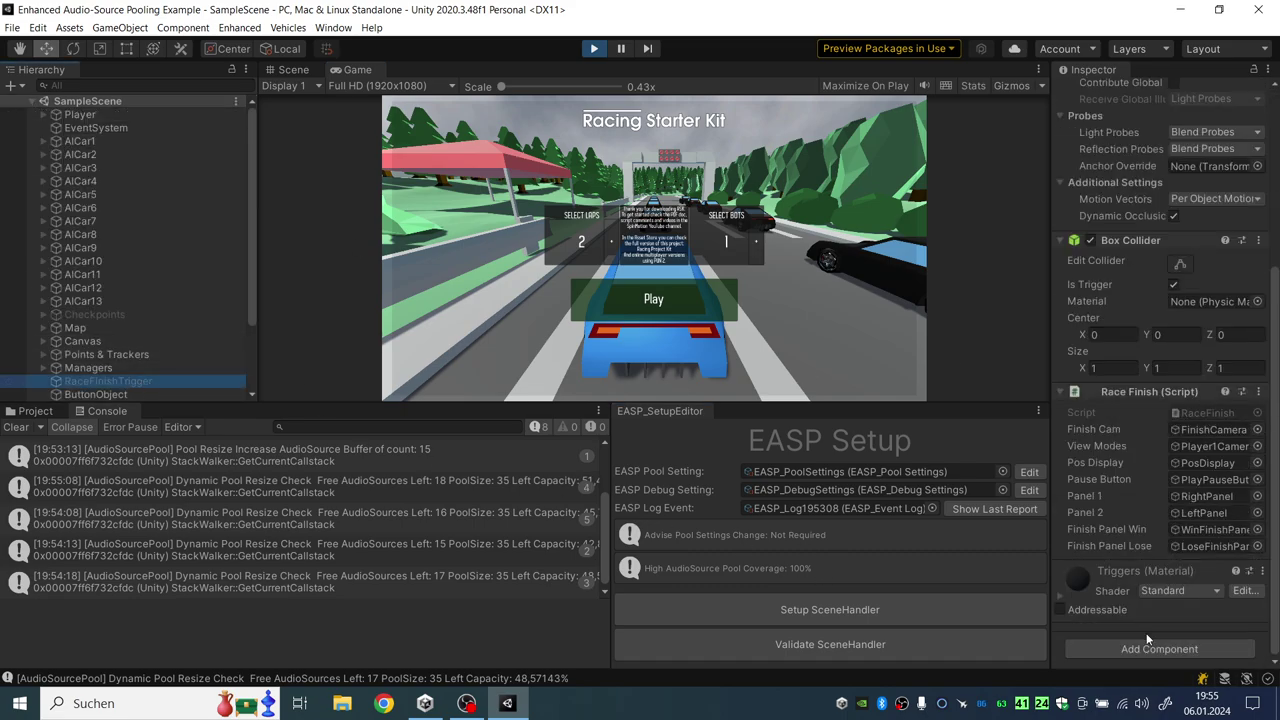
right_click(113, 385)
left_click(150, 205)
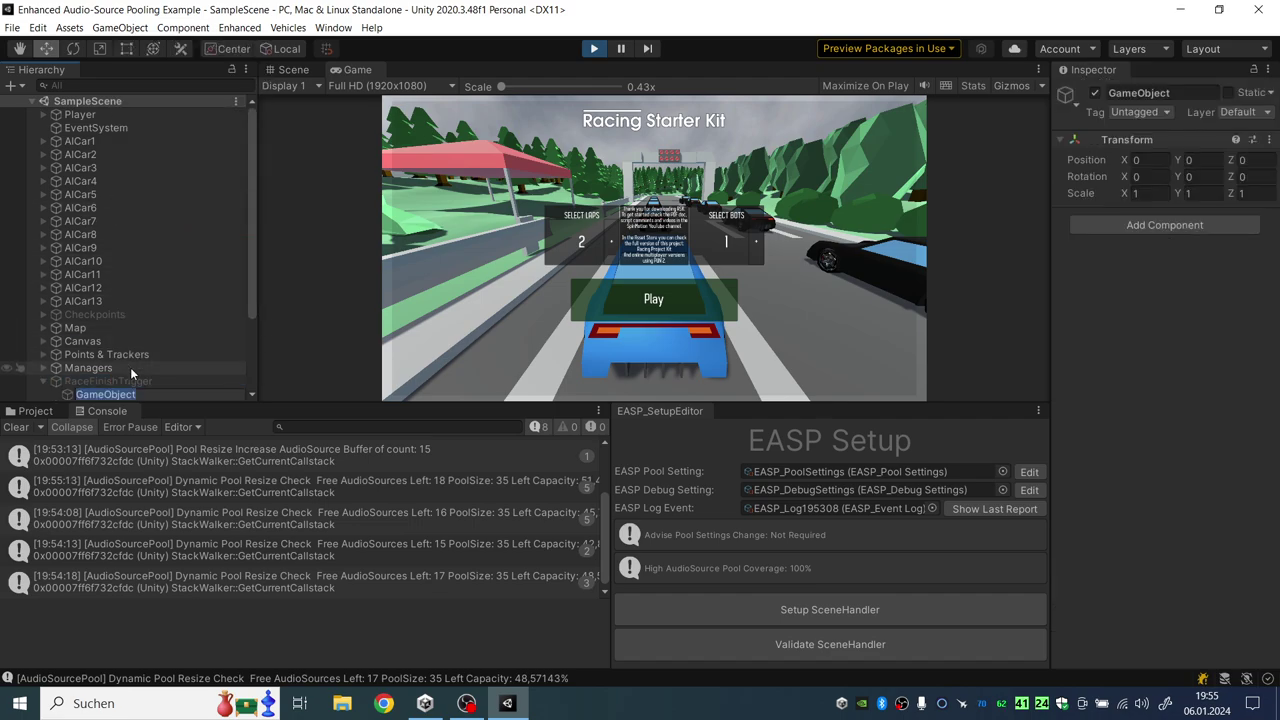
left_click_drag(120, 392, 116, 379)
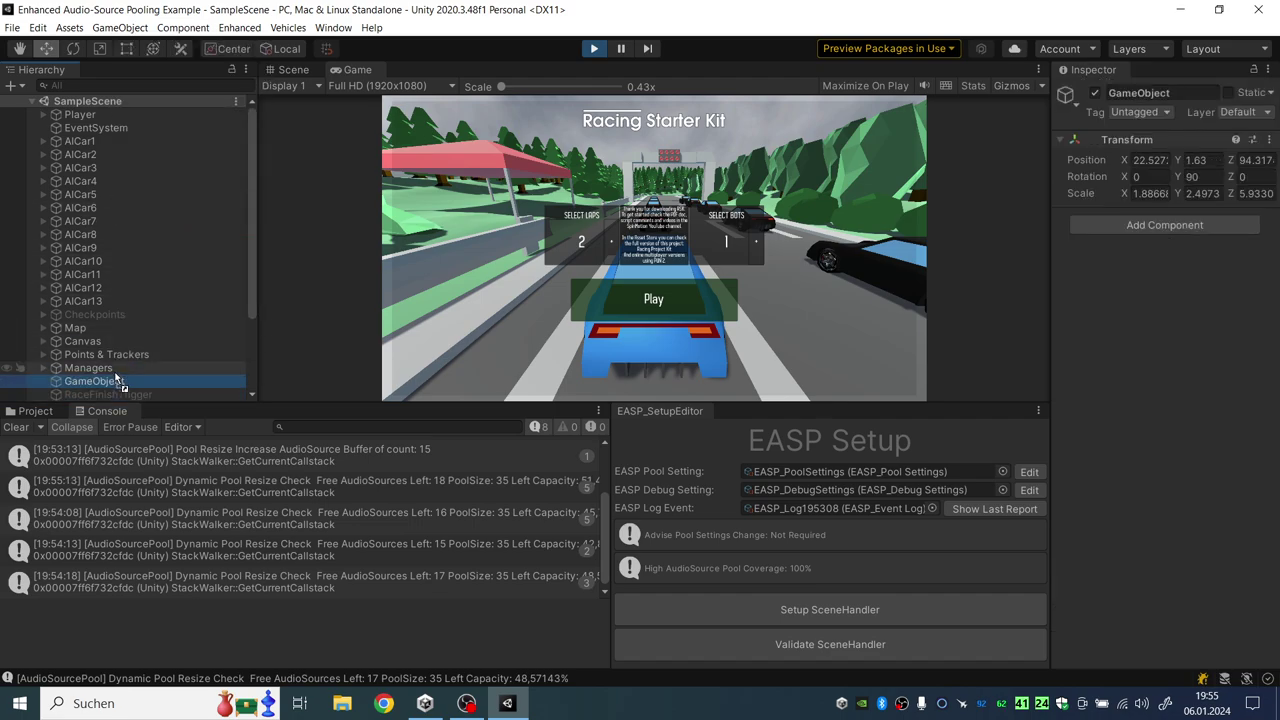
Give it a Random Prefab Spawner spawning the Audio Source prefab and activate the GameObject
left_click(1110, 229)
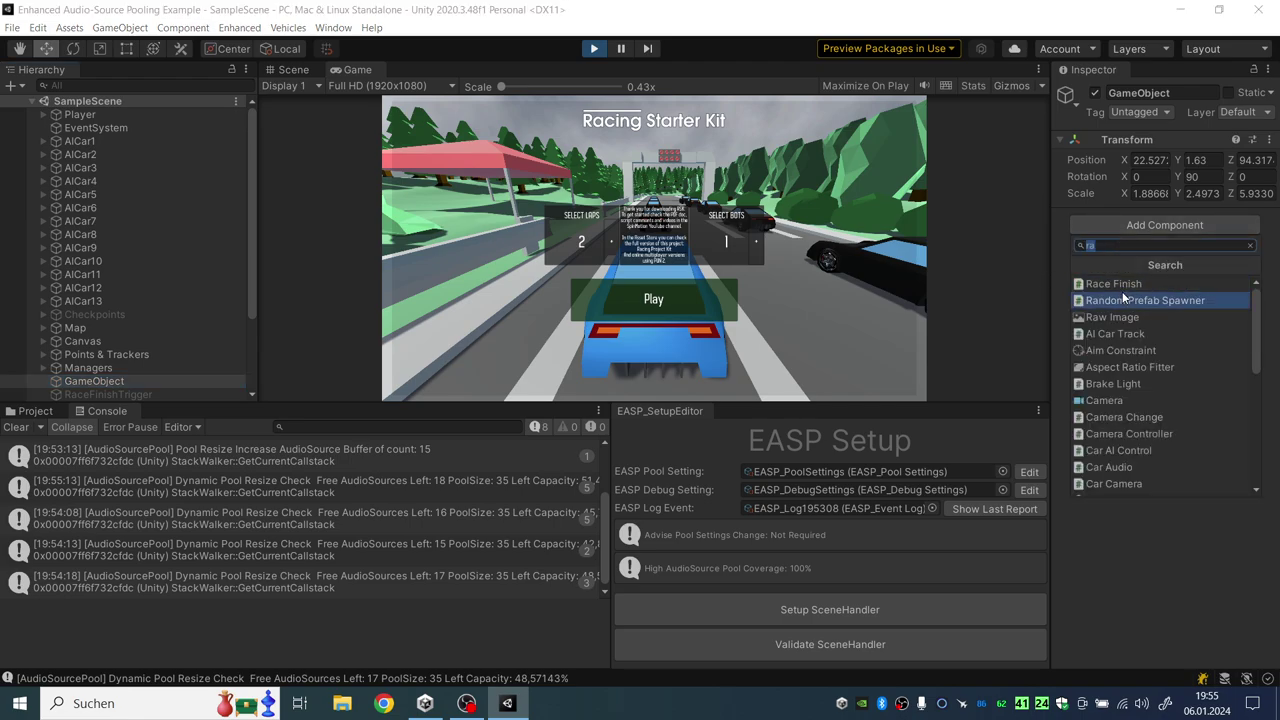
left_click(1095, 92)
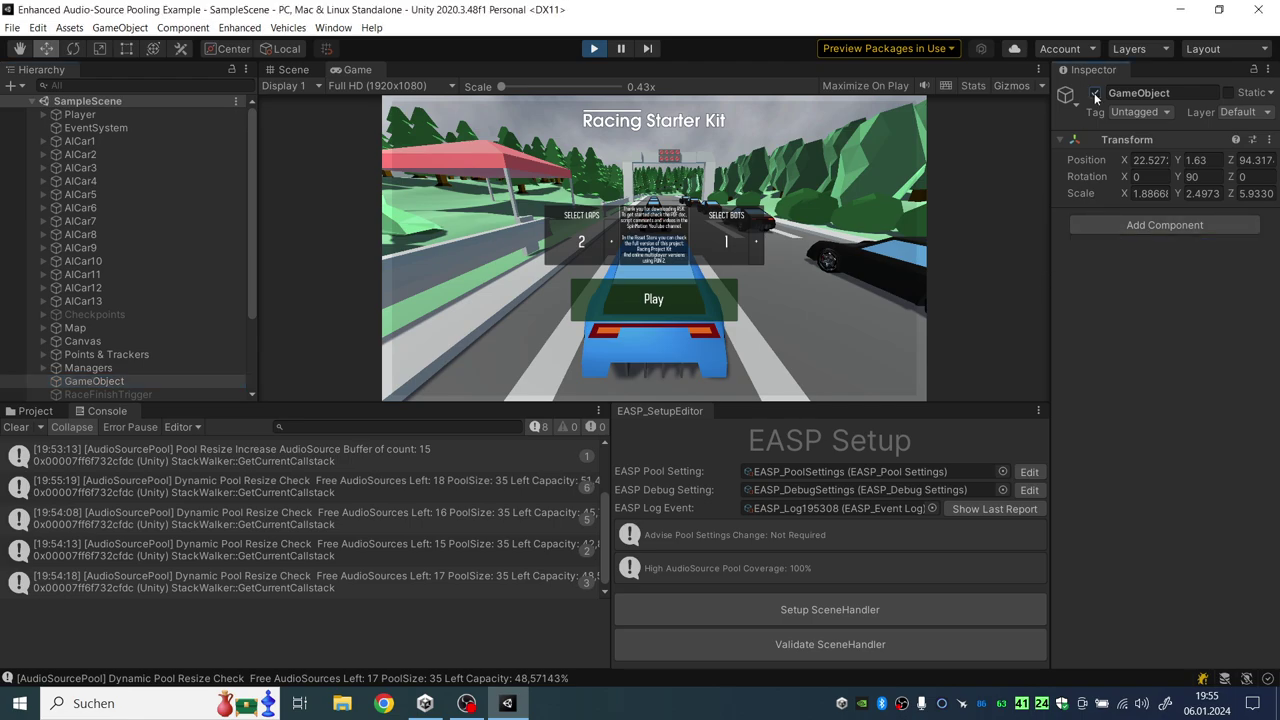
left_click(1155, 226)
left_click(1152, 298)
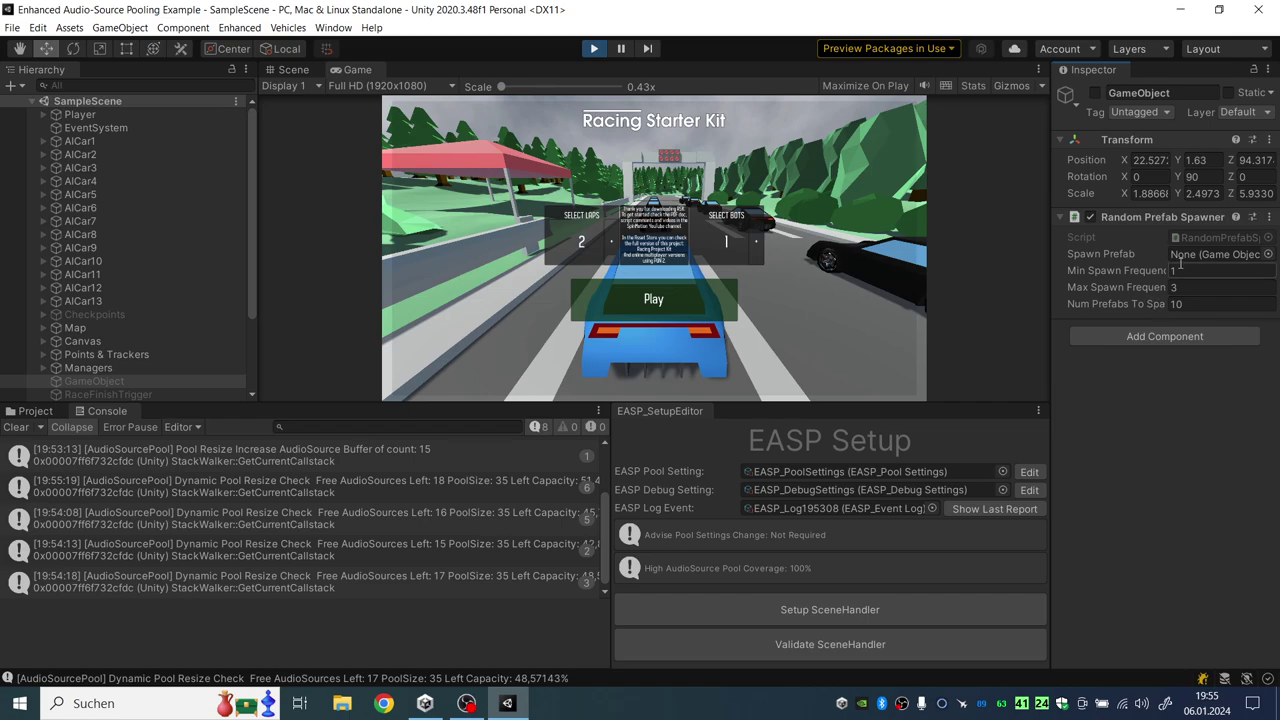
left_click(1267, 254)
type("a")
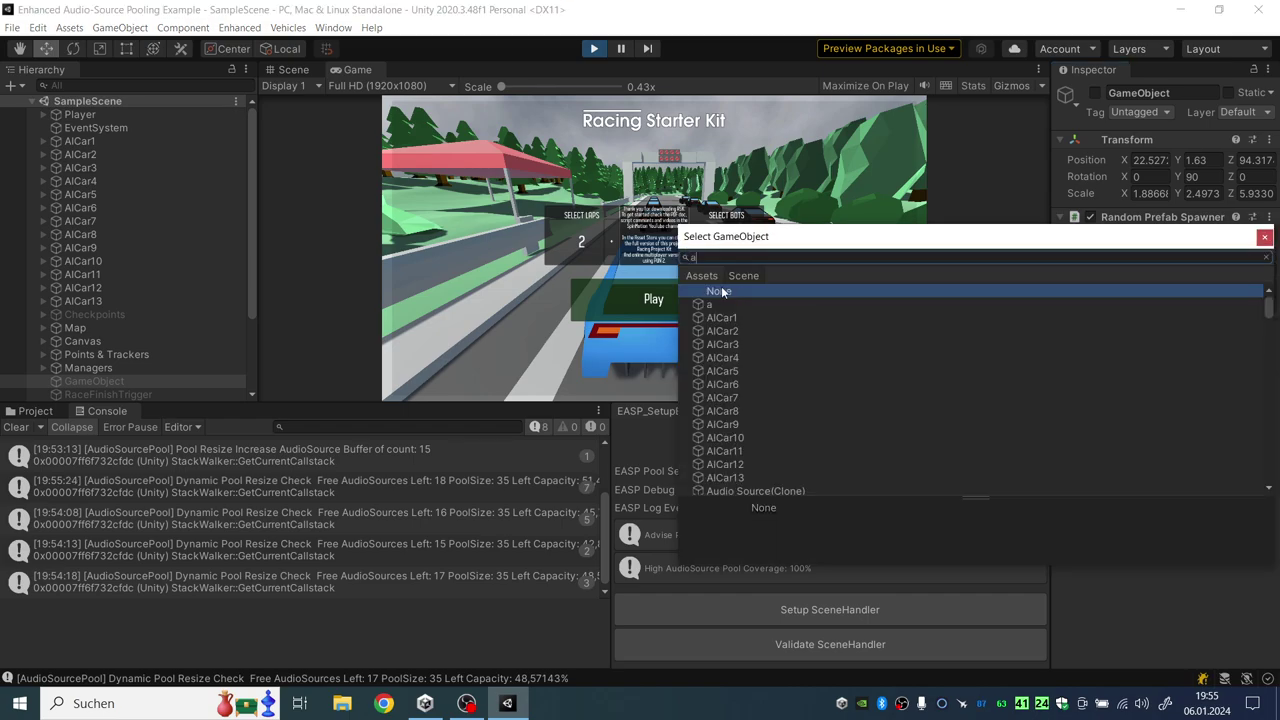
left_click(703, 276)
double_click(871, 315)
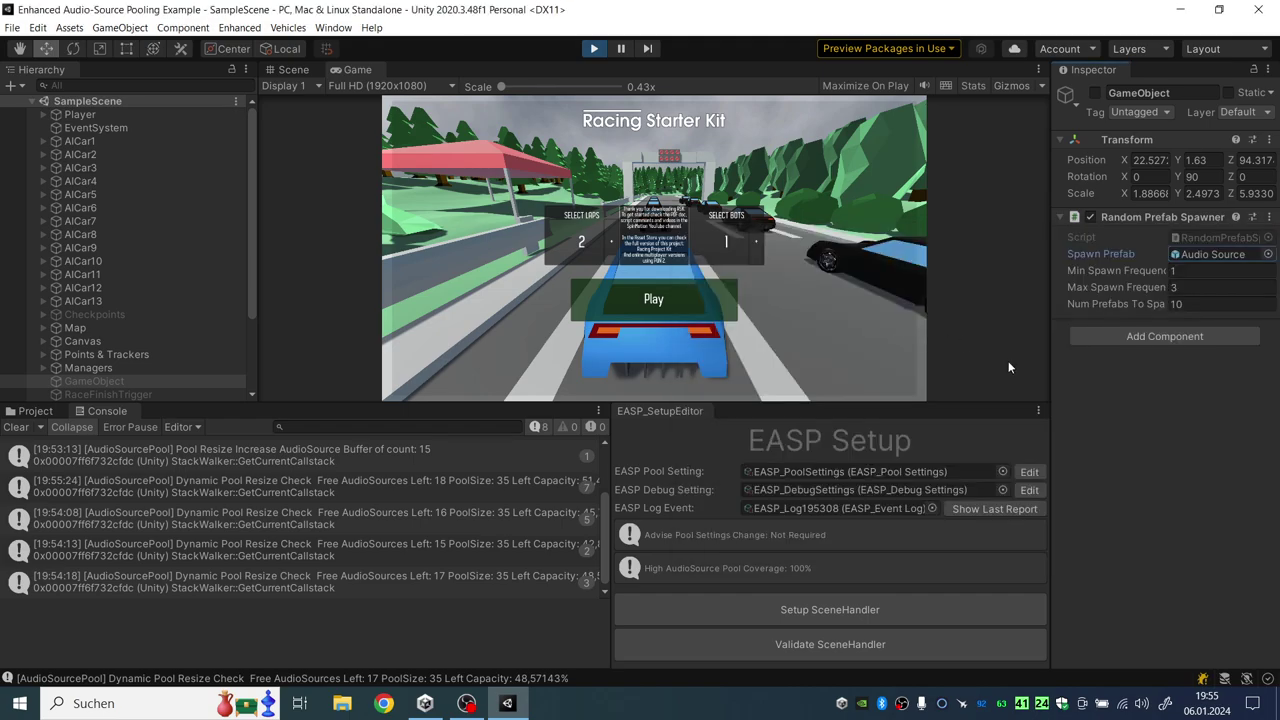
left_click(934, 543)
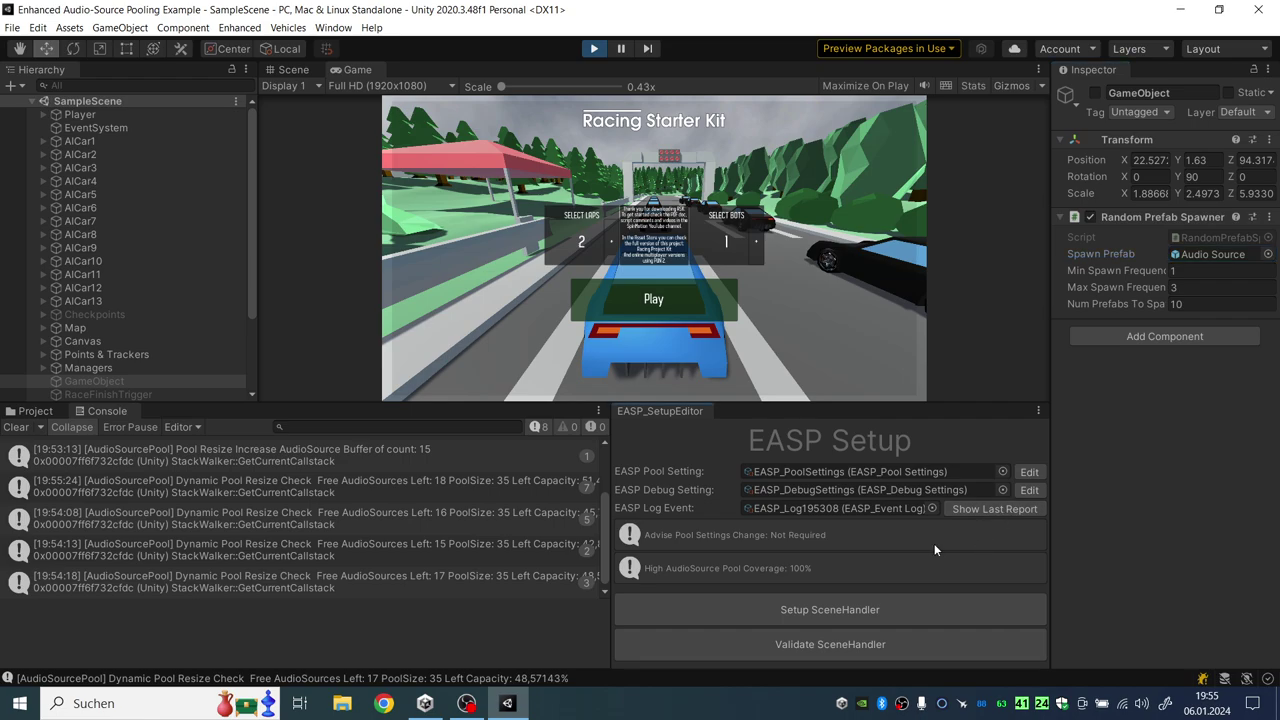
left_click(1096, 92)
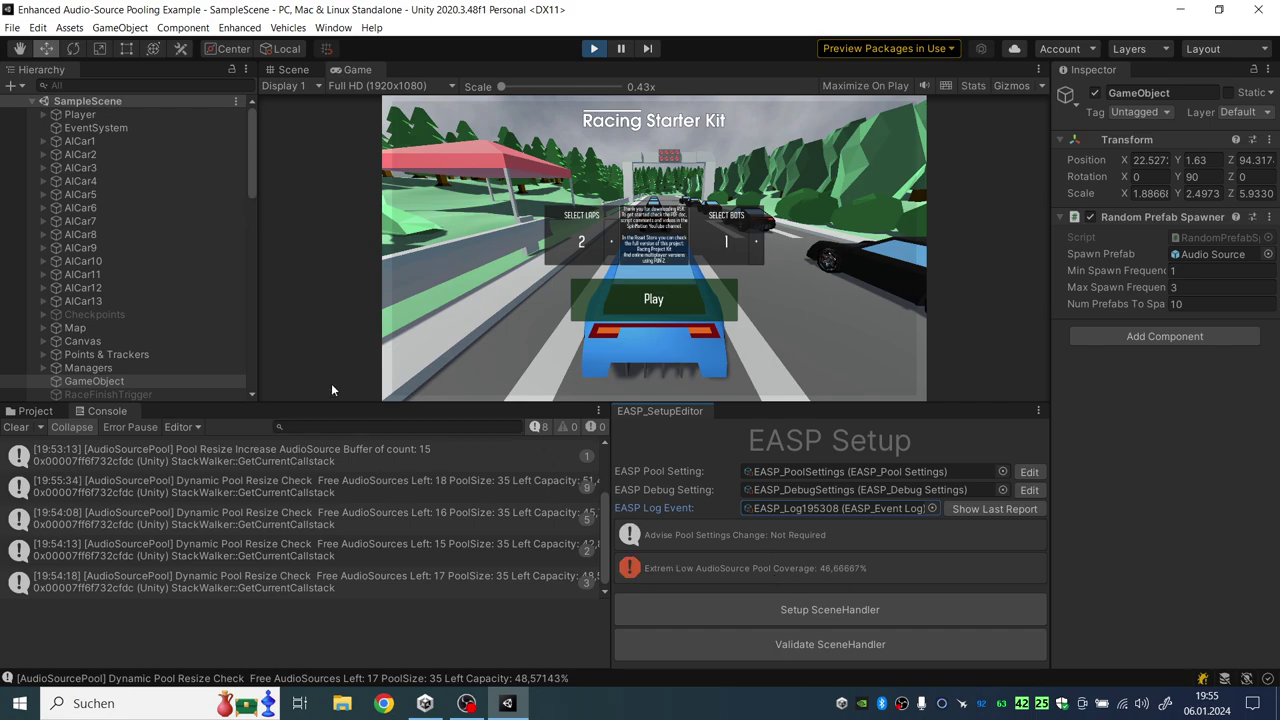
Select a spawned Audio Source(Clone) and open the last EASP log report
scroll(176, 347, "down", 5)
scroll(176, 347, "down", 5)
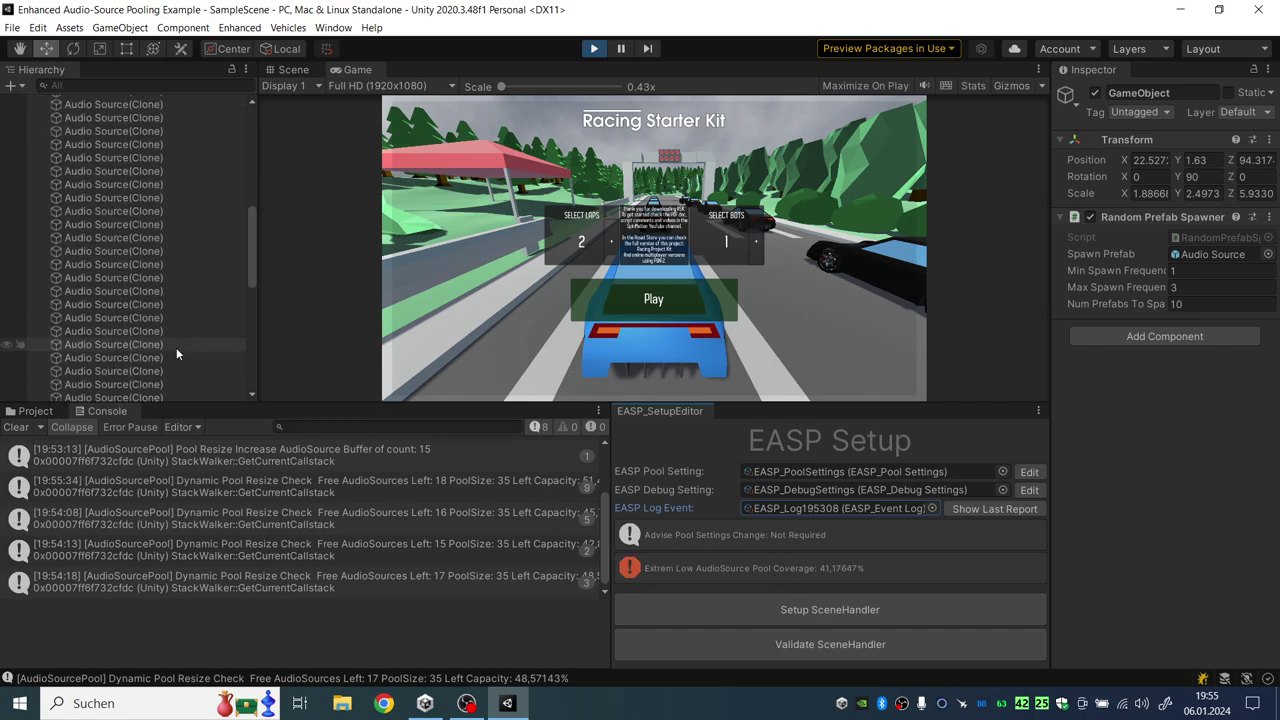
left_click(162, 304)
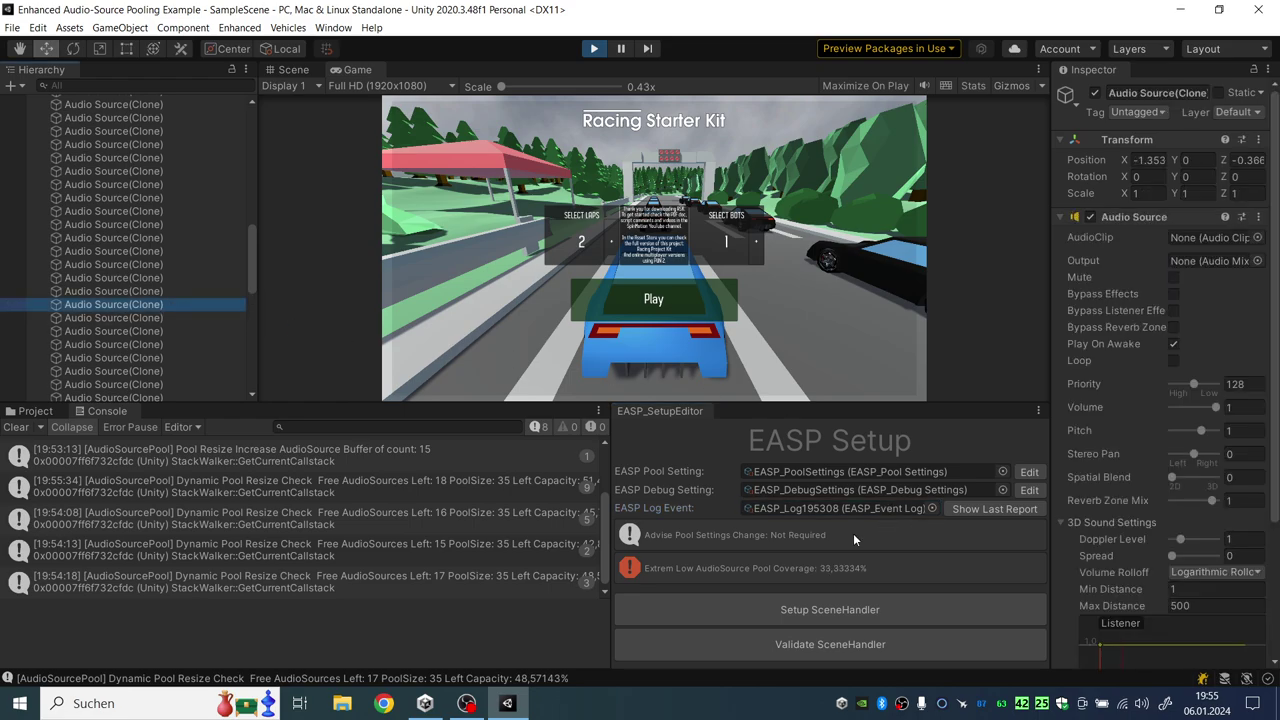
left_click(991, 510)
Browse the Unpooled Audio Sources list, expanding Elements 17, 34 and 40, then stop play mode
left_click(326, 458)
scroll(308, 463, "down", 5)
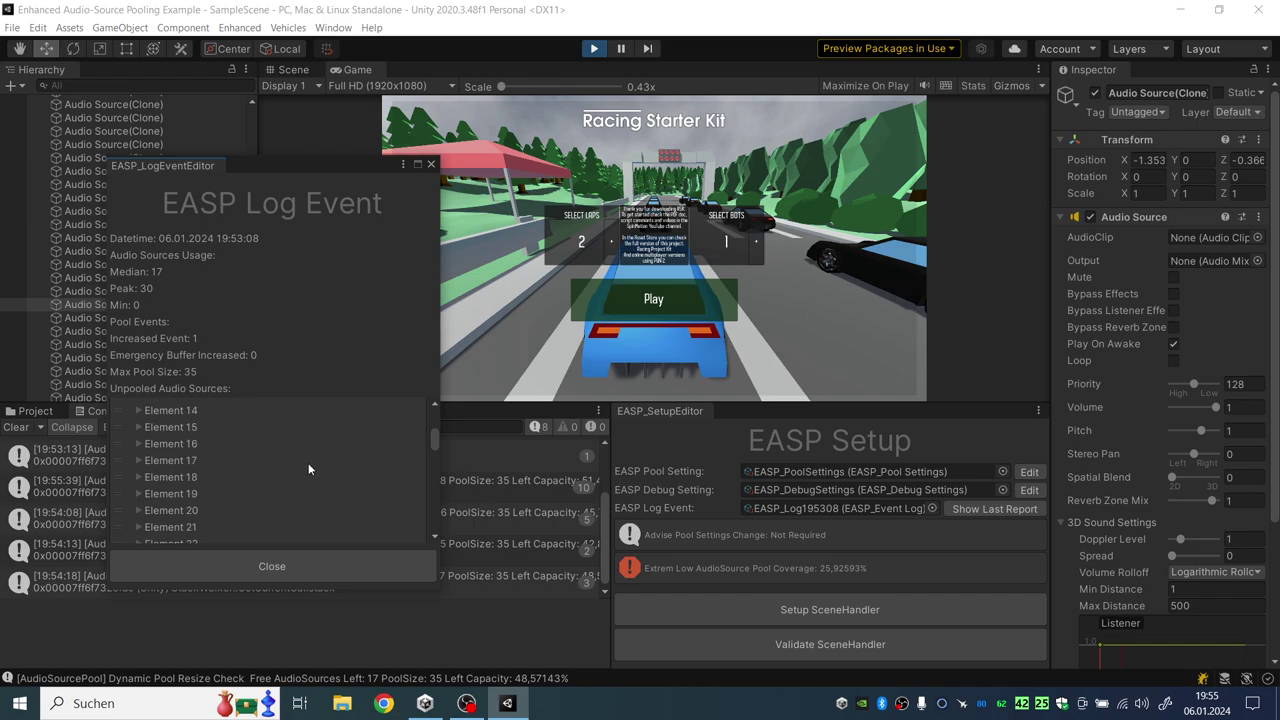
left_click(307, 462)
scroll(309, 462, "down", 3)
scroll(303, 501, "down", 3)
scroll(319, 494, "down", 3)
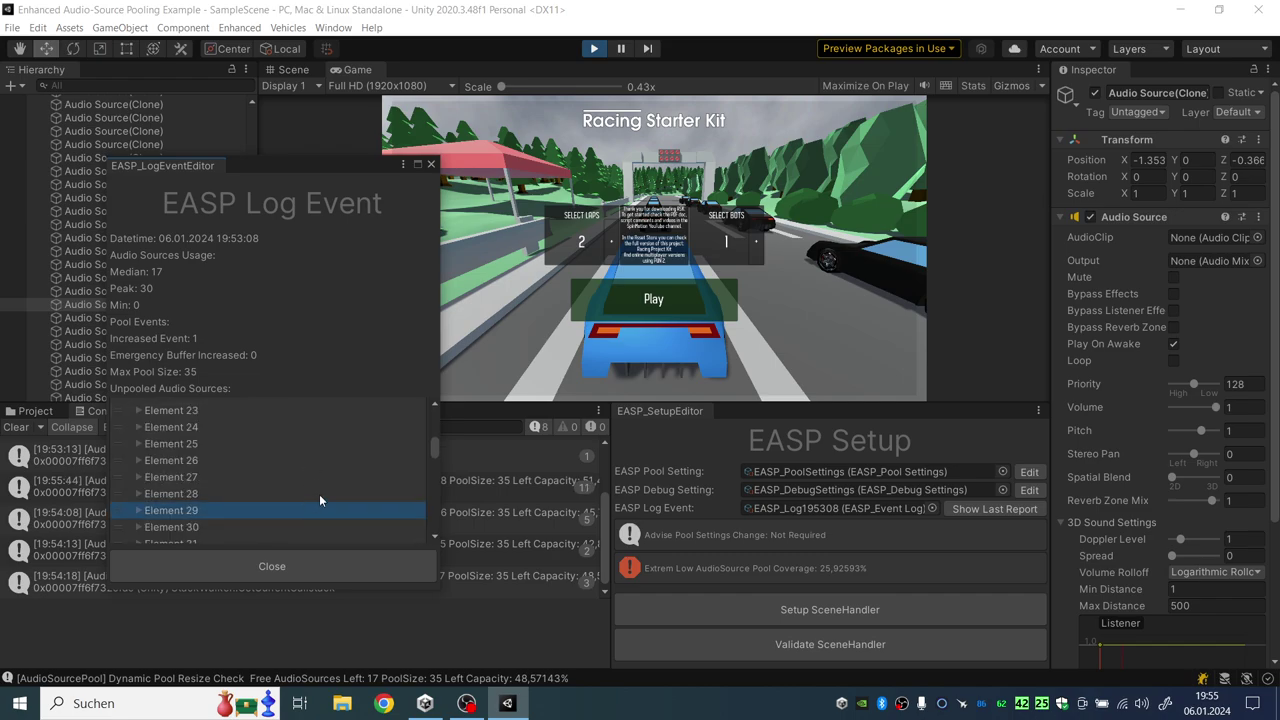
scroll(303, 486, "down", 2)
left_click(272, 490)
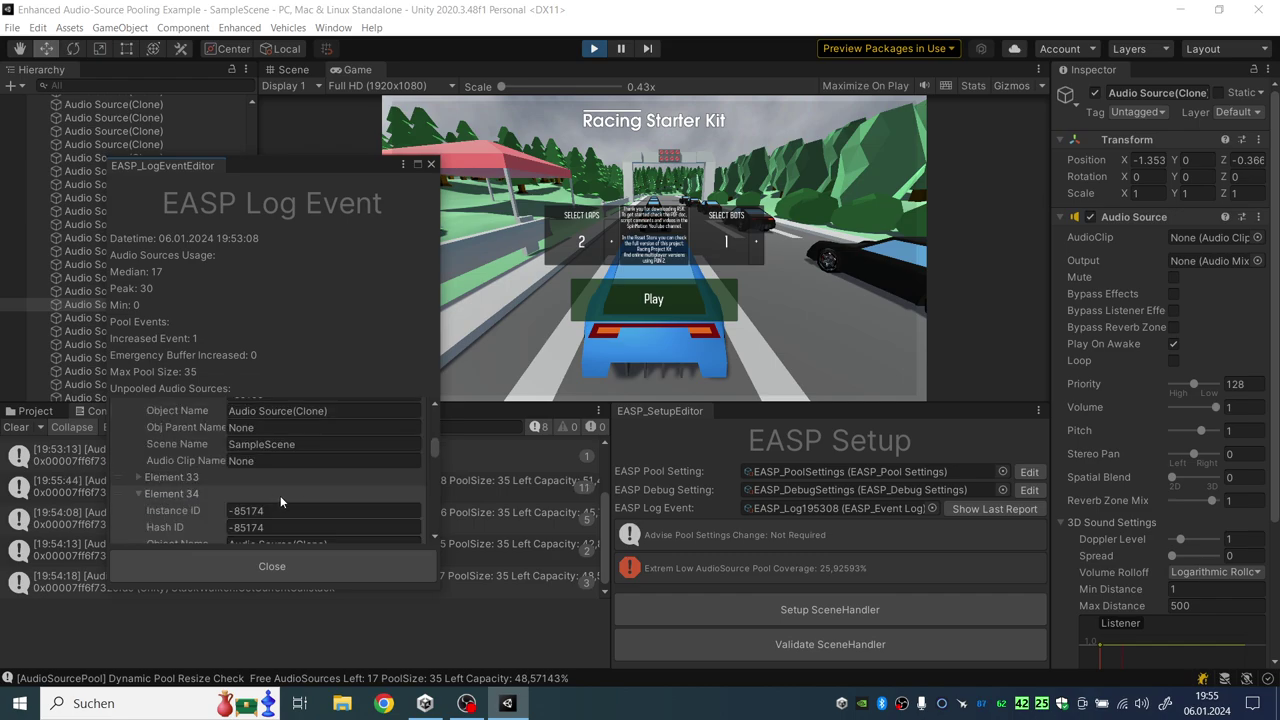
scroll(286, 491, "down", 2)
scroll(280, 493, "down", 1)
left_click(278, 494)
scroll(273, 486, "down", 3)
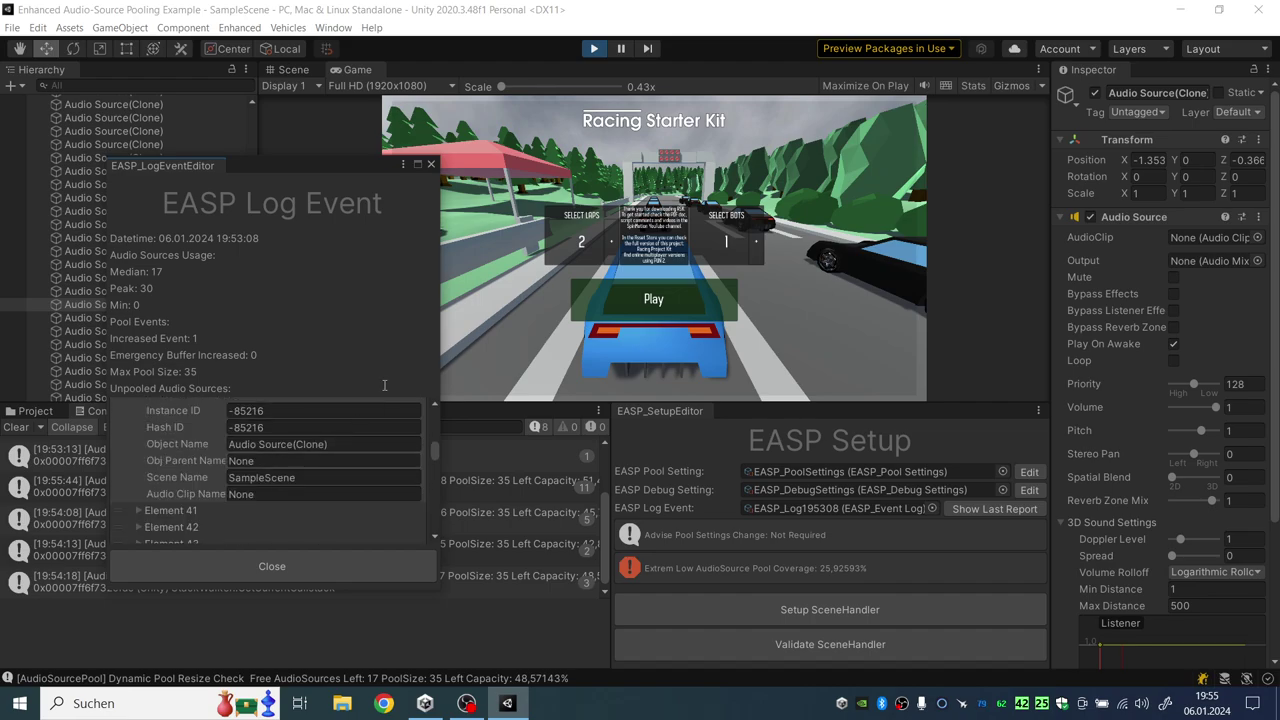
left_click(594, 50)
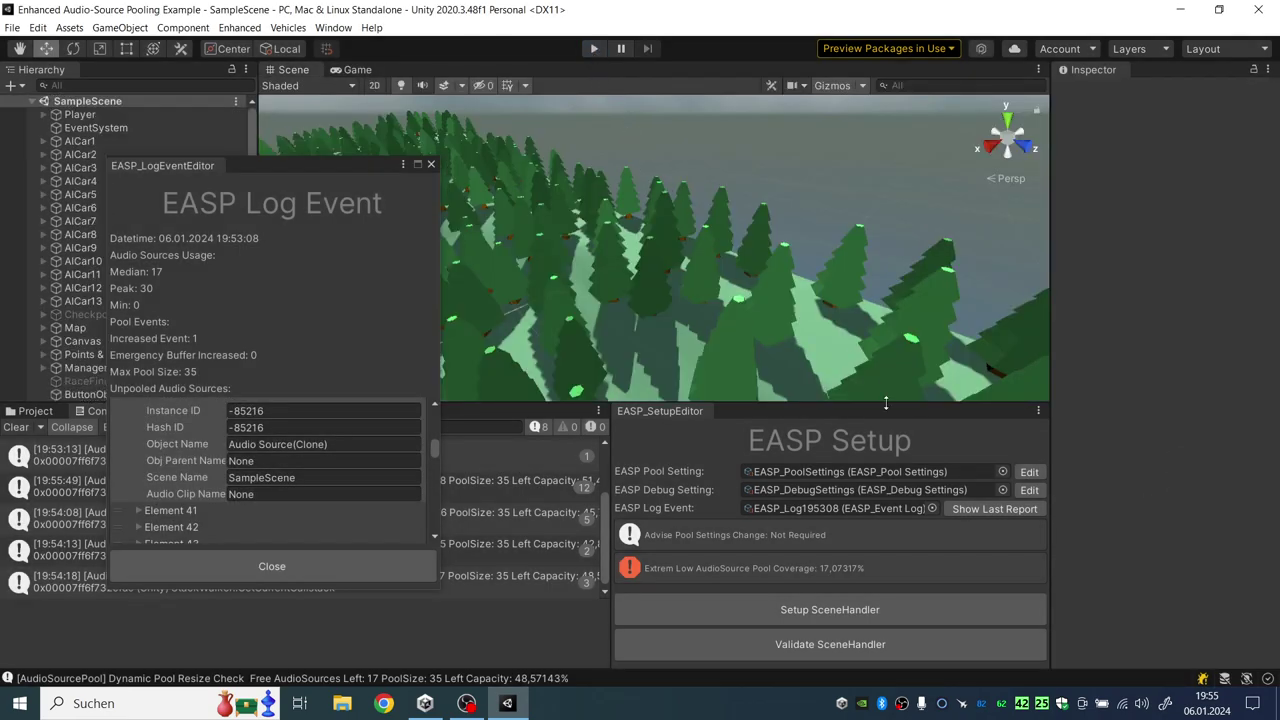